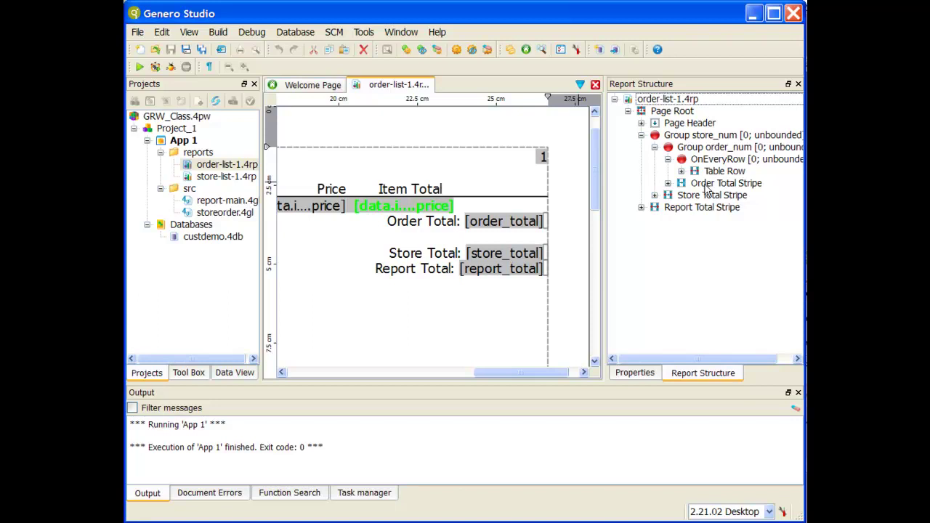
# Step: Examine the store_num group, the Store Total Stripe and the Report Total Stripe in the order-list-1.4rp structure
pyautogui.click(691, 136)
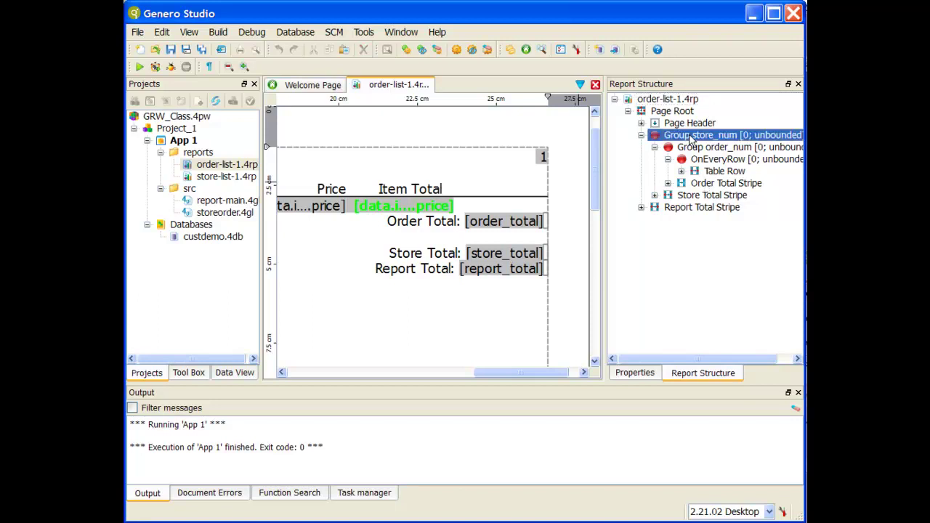
pyautogui.click(689, 197)
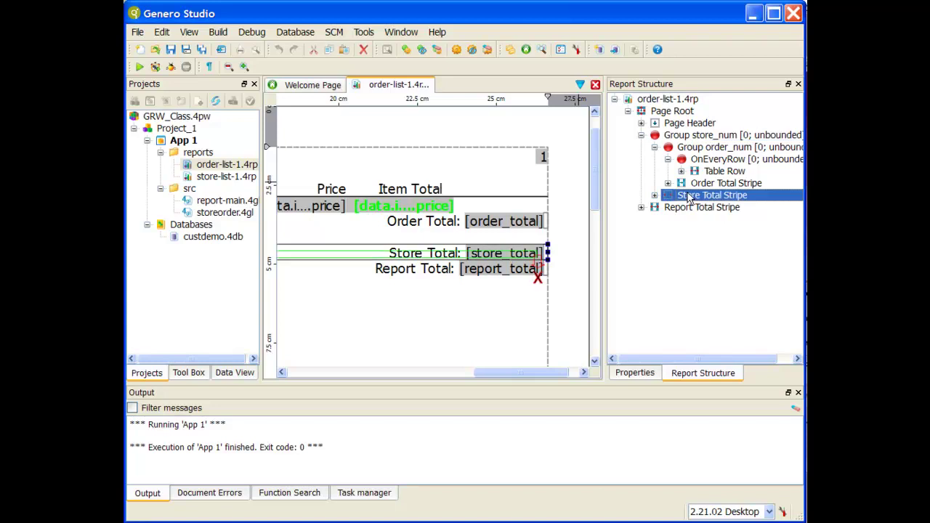
pyautogui.click(675, 210)
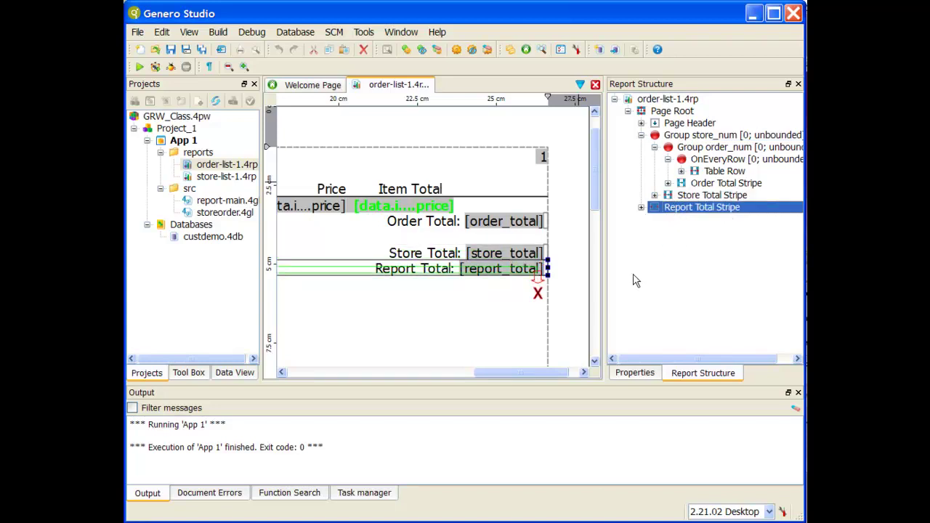
# Step: Run App 1, check the Order List Report's page breaks on the first, last and earlier pages, and return to the report design
pyautogui.click(140, 67)
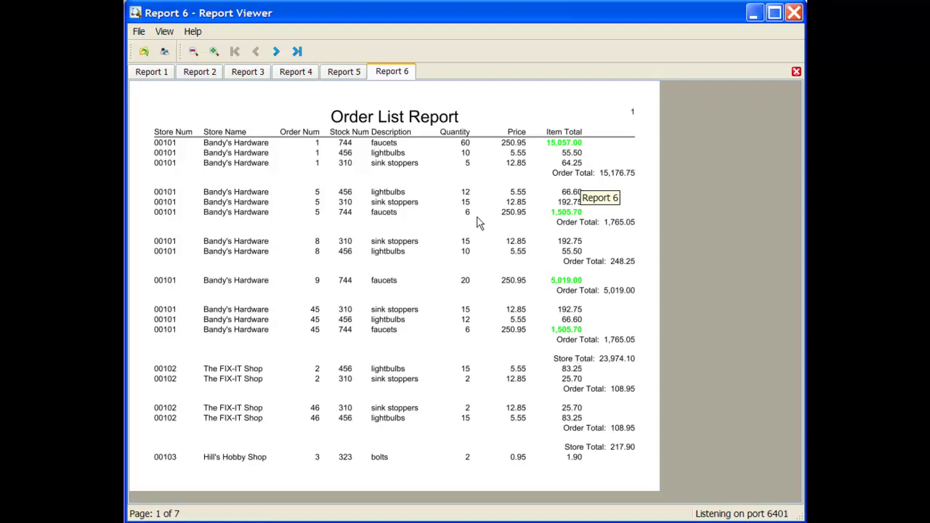
pyautogui.click(297, 51)
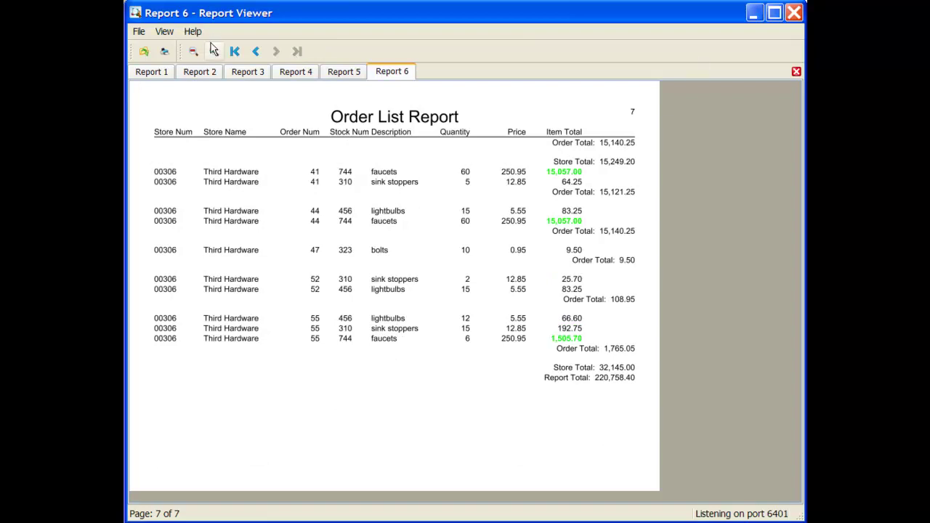
pyautogui.click(257, 52)
pyautogui.click(258, 51)
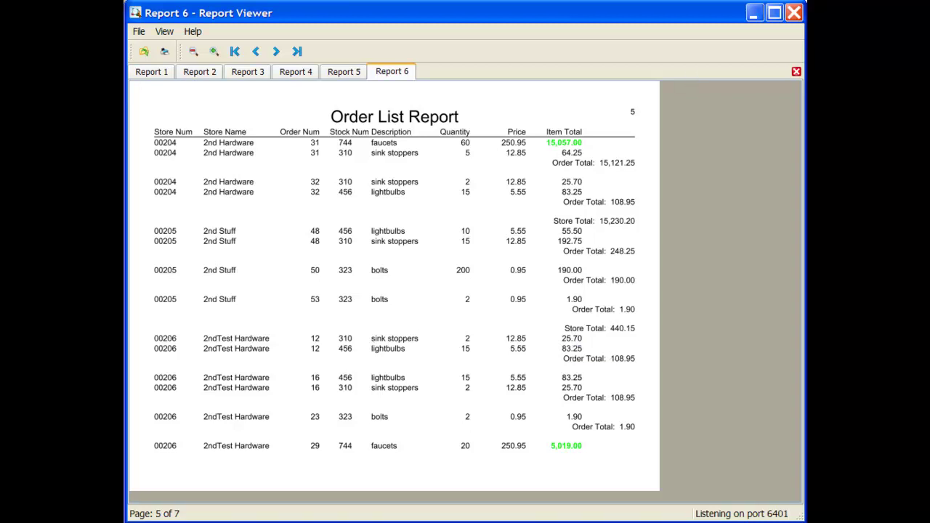
pyautogui.click(753, 13)
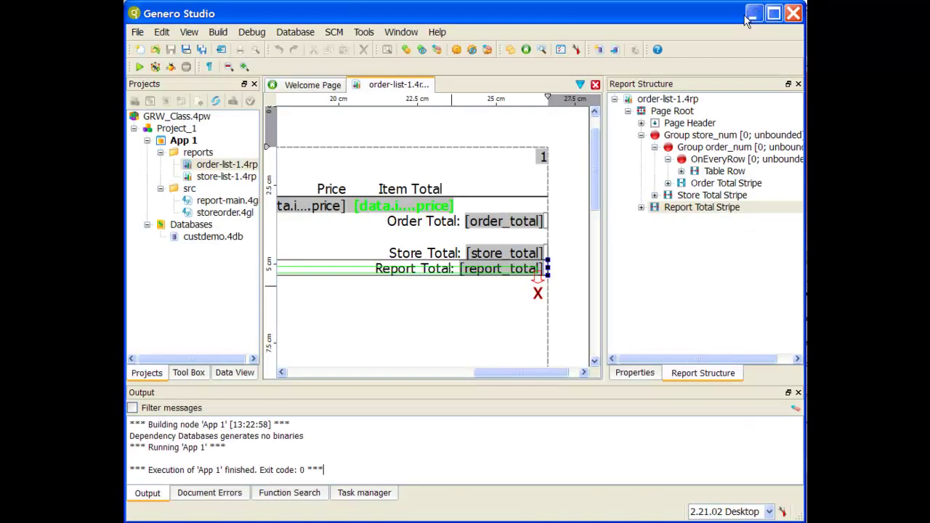
# Step: Set the Store Total Stripe's X-Size to rest and save the report
pyautogui.click(701, 196)
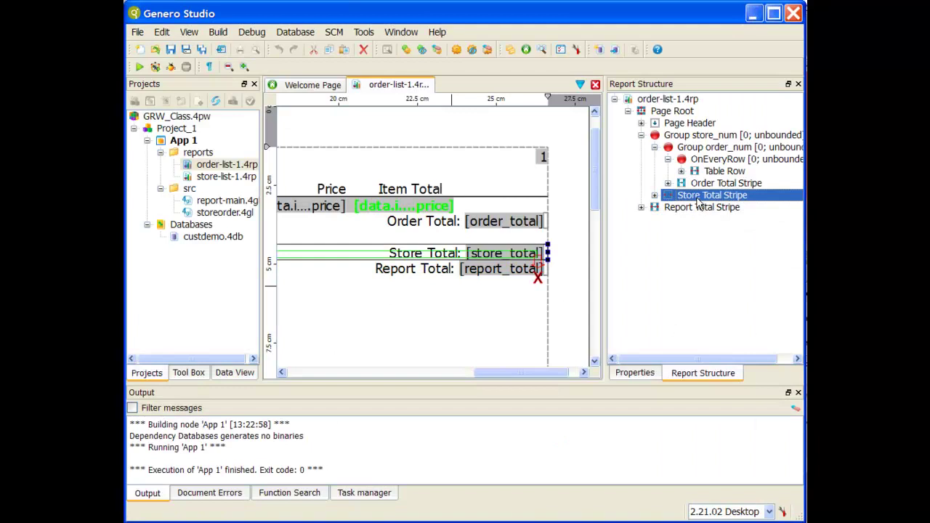
pyautogui.click(634, 373)
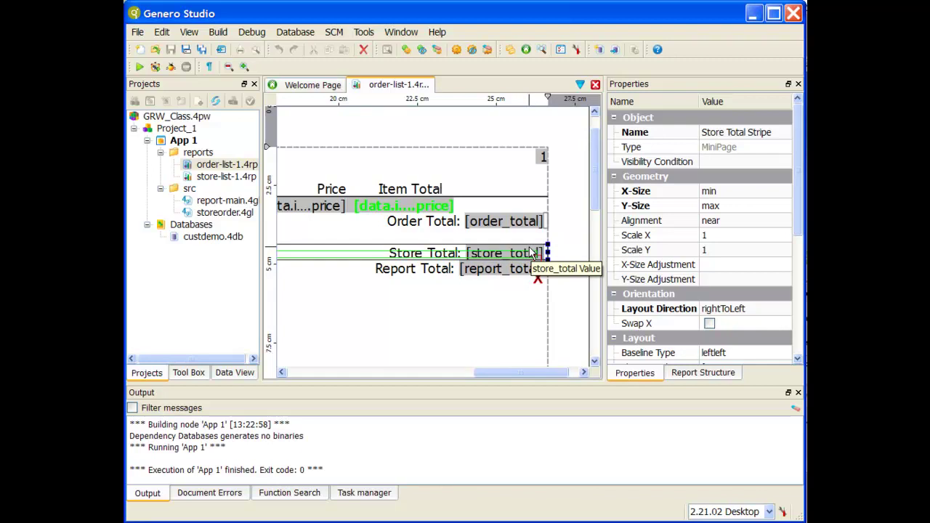
pyautogui.click(745, 192)
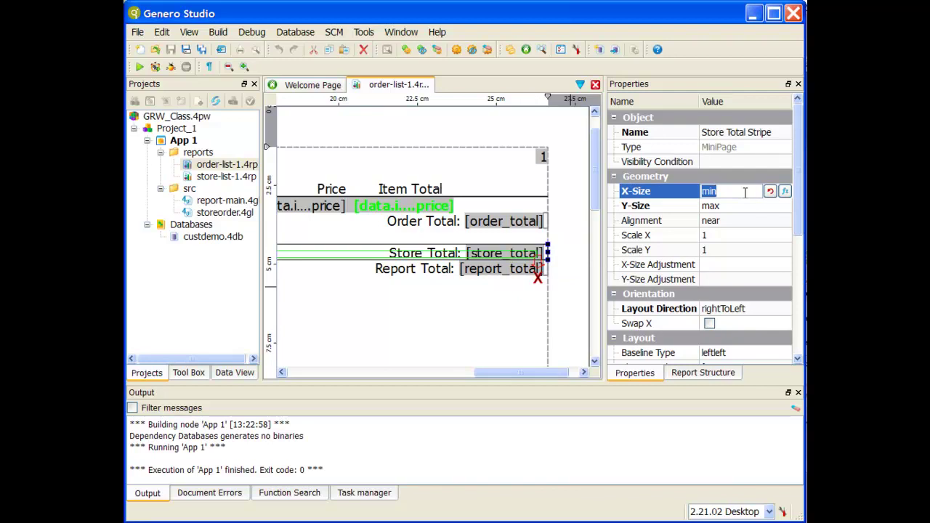
pyautogui.write('rest')
pyautogui.press('Return')
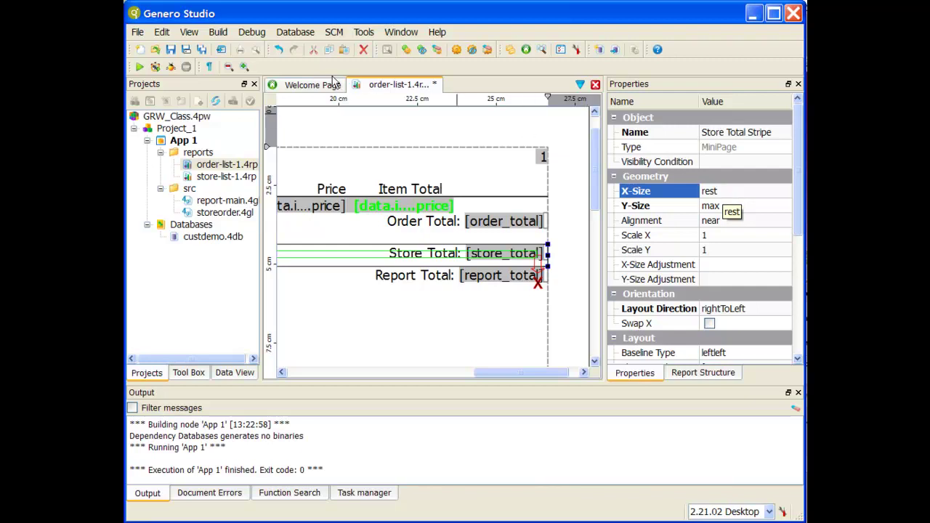
pyautogui.click(172, 49)
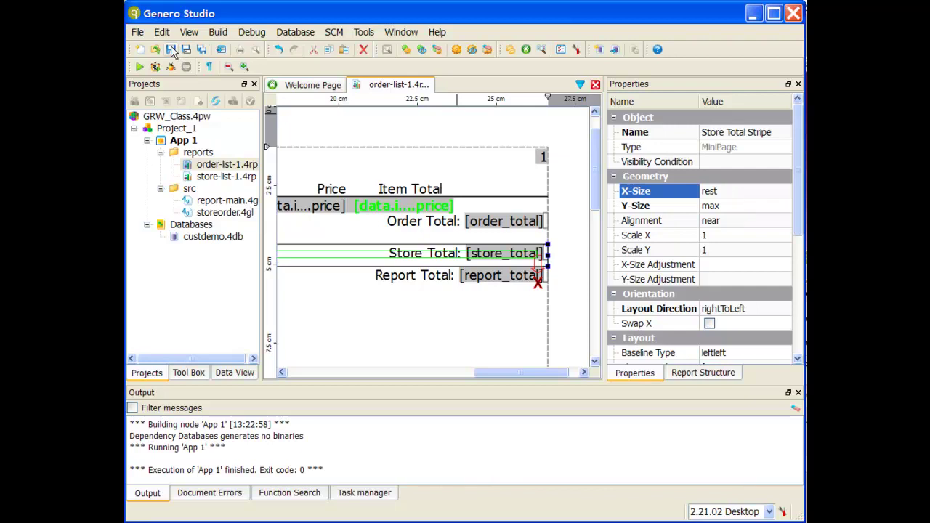
# Step: Run App 1 again and page through the Order List Report to check the page break after each store total
pyautogui.click(143, 67)
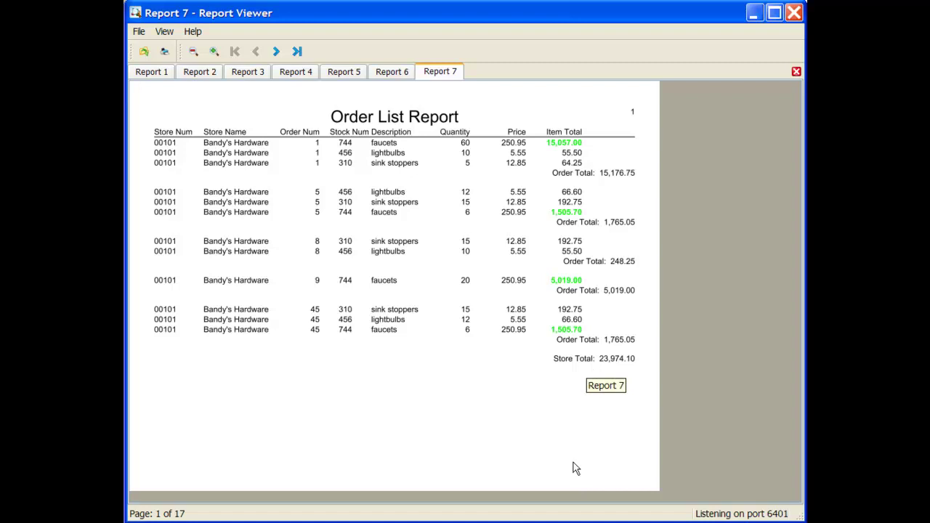
pyautogui.click(277, 50)
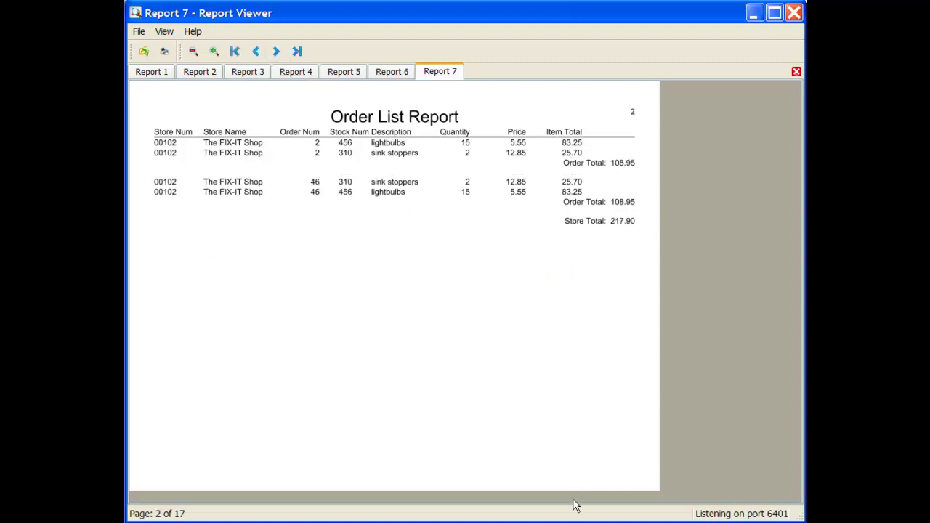
pyautogui.click(276, 54)
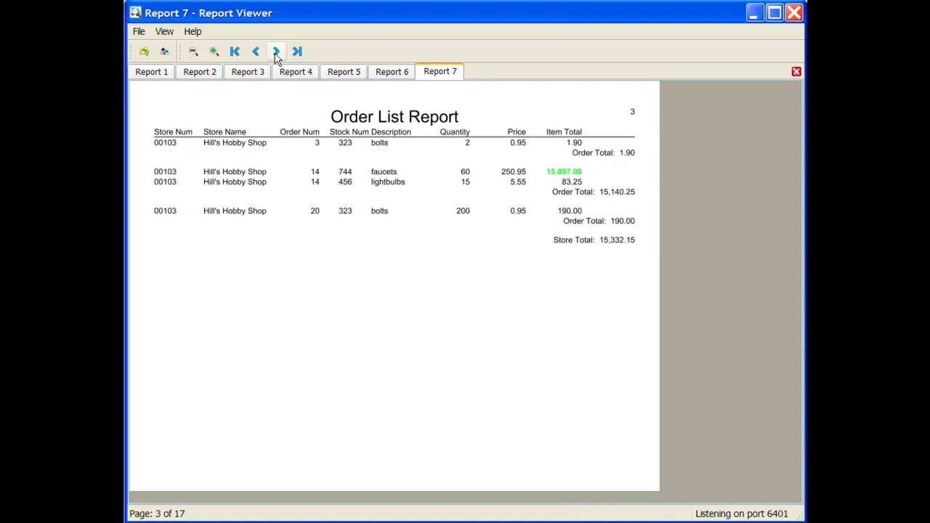
pyautogui.click(276, 53)
pyautogui.click(277, 53)
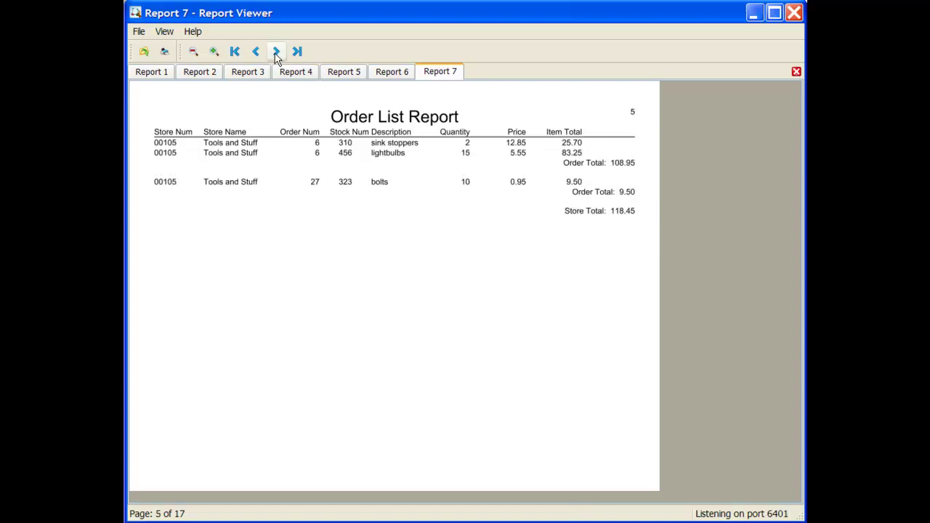
pyautogui.click(276, 52)
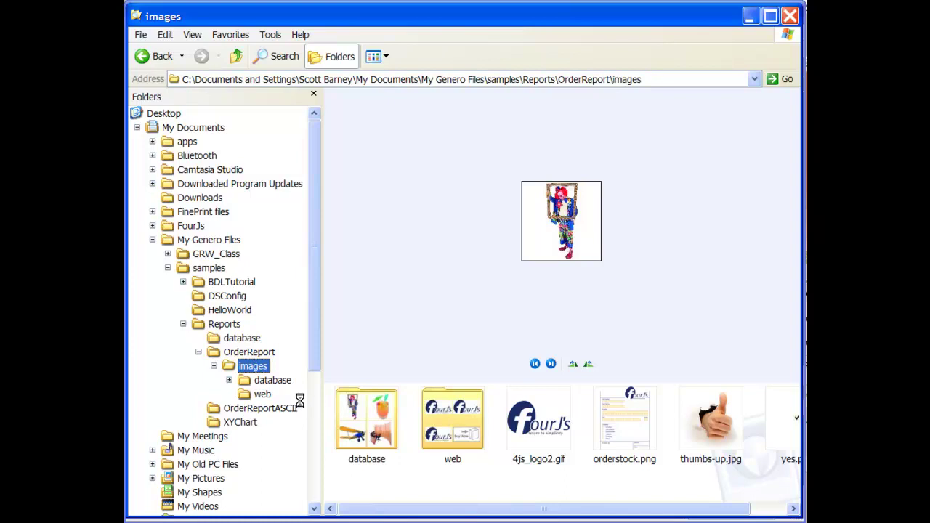
# Step: Paste the copied images folder into the GRW_Class folder and return to Genero Studio
pyautogui.click(221, 254)
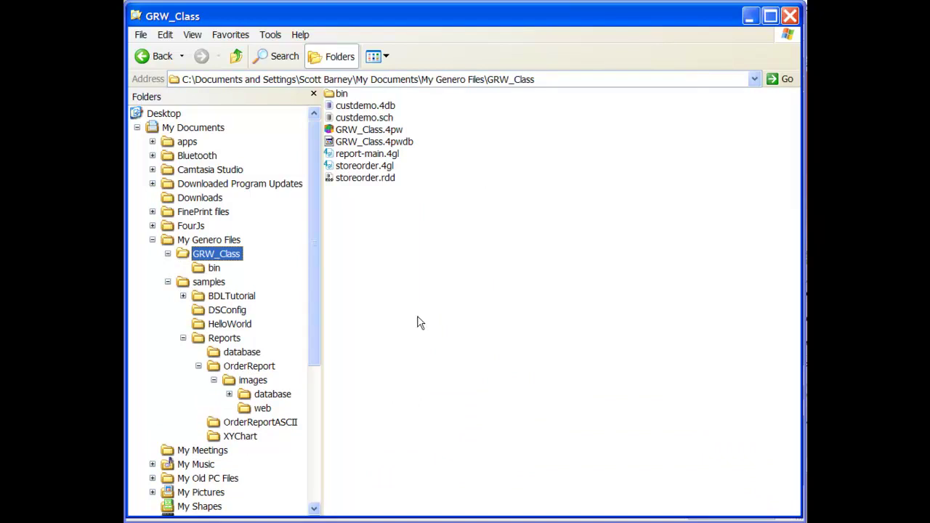
pyautogui.hotkey('ctrl', 'v')
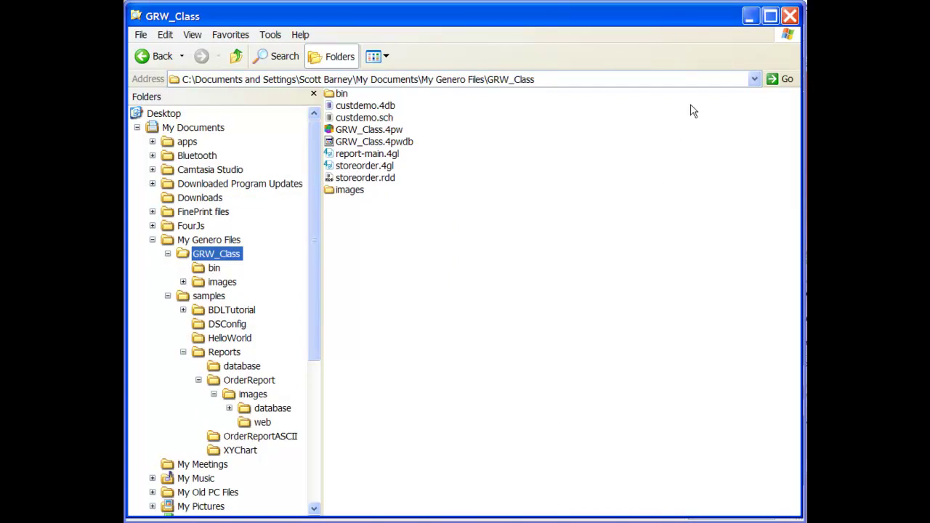
pyautogui.click(751, 22)
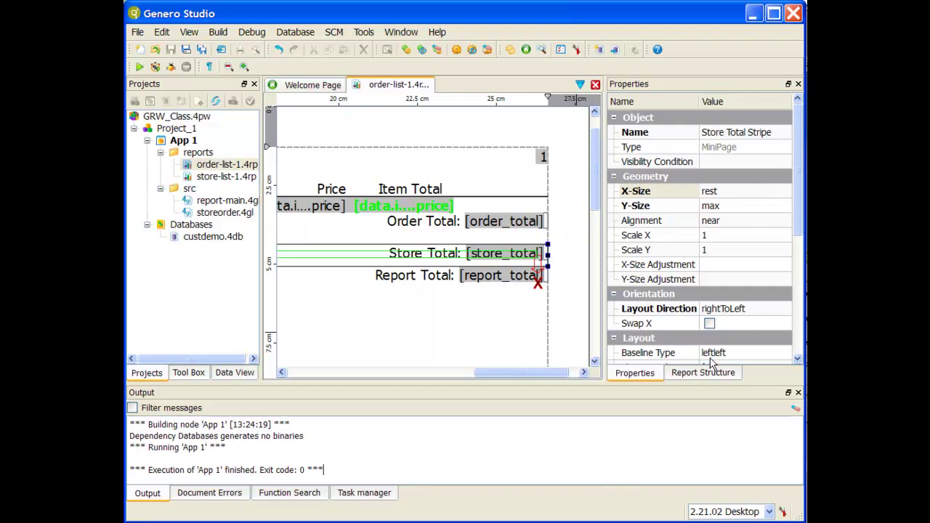
# Step: Rename the StripeLayouter3 node in the page header as Title Stripe
pyautogui.moveTo(492, 373); pyautogui.dragTo(296, 350)
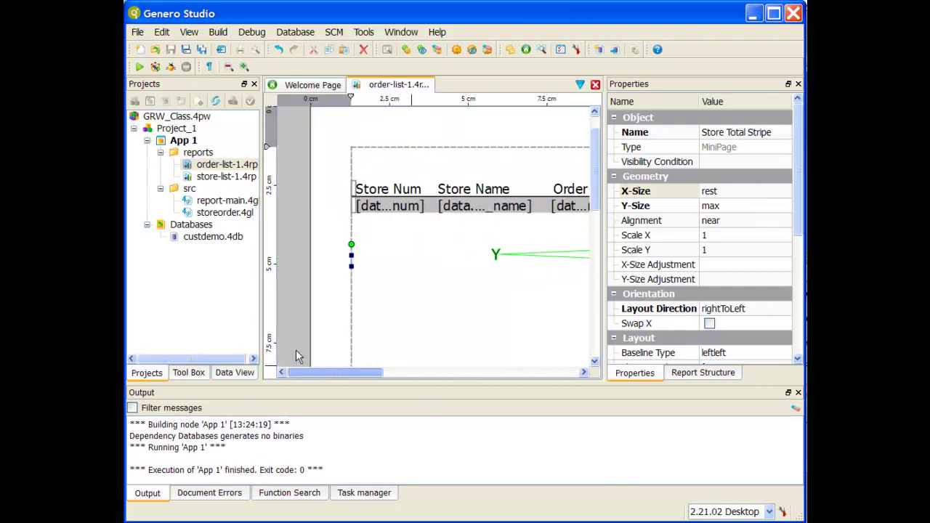
pyautogui.click(537, 156)
pyautogui.click(722, 380)
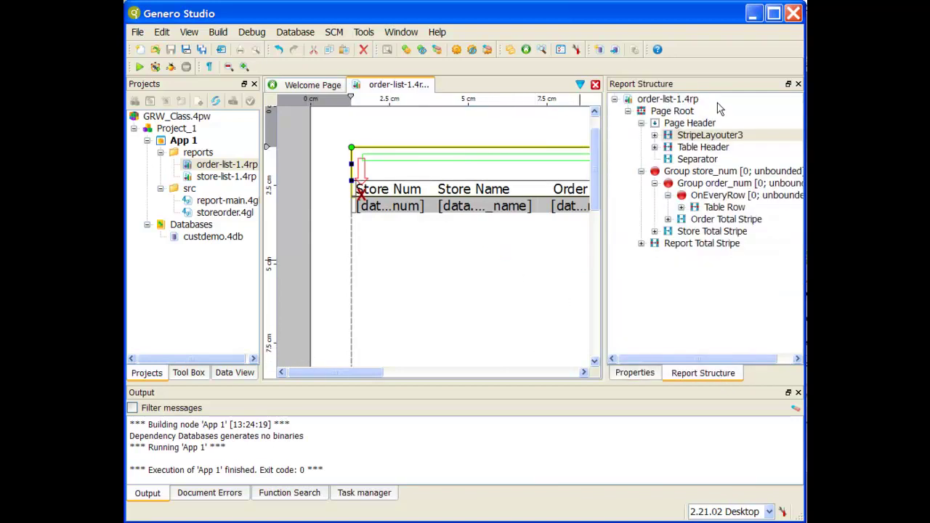
pyautogui.click(699, 137)
pyautogui.rightClick(699, 137)
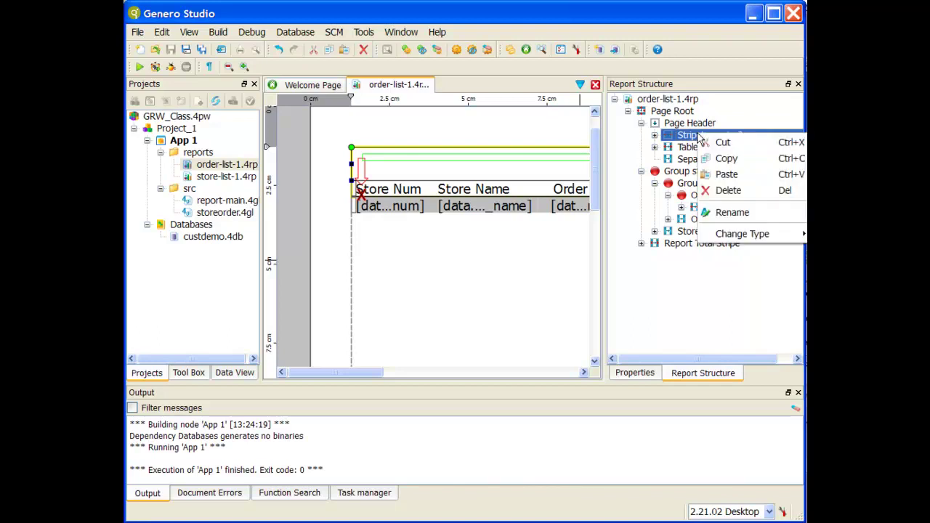
pyautogui.click(733, 213)
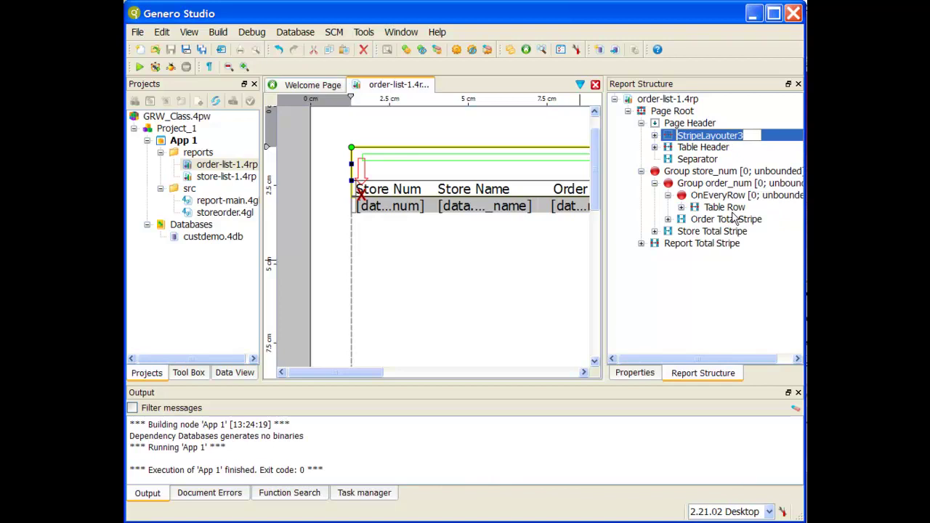
pyautogui.write('T')
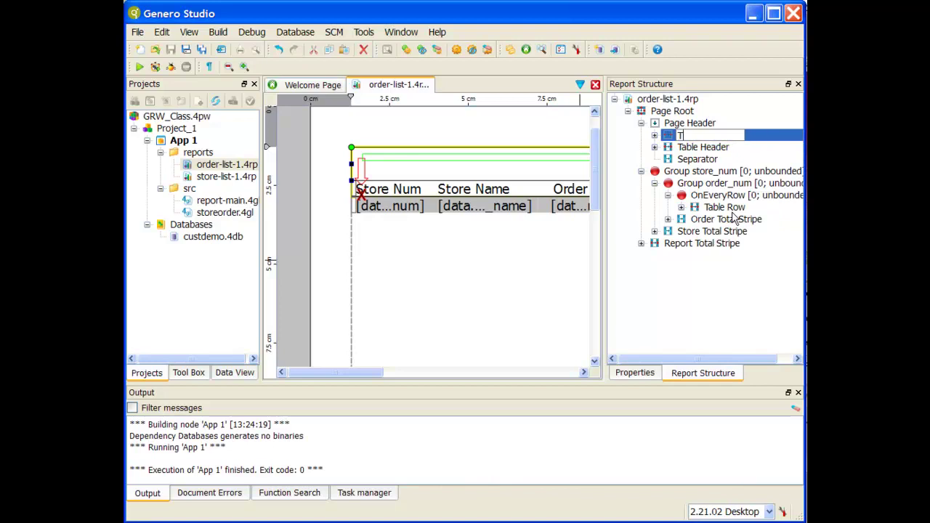
pyautogui.write('itle Stripe')
pyautogui.press('Return')
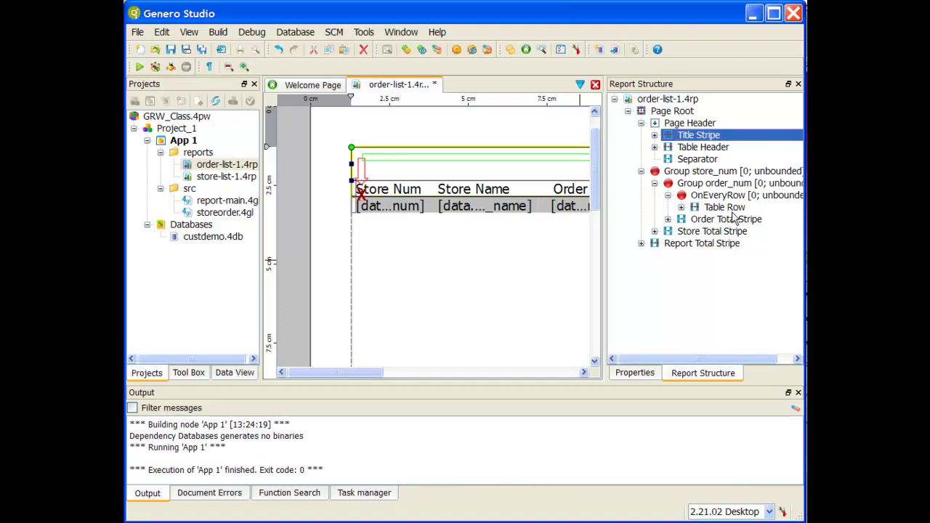
# Step: Add an Image Box at the left end of the Title Stripe and show the stripe's properties
pyautogui.click(655, 135)
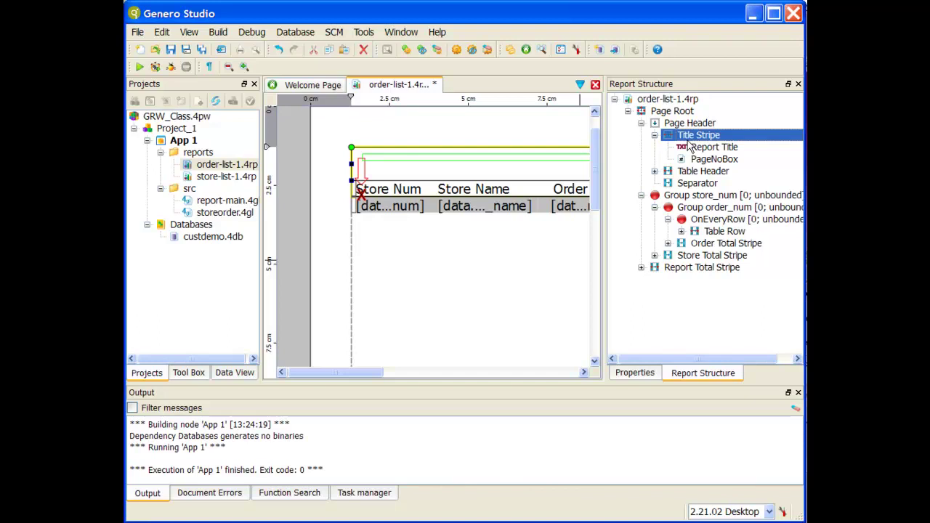
pyautogui.click(189, 375)
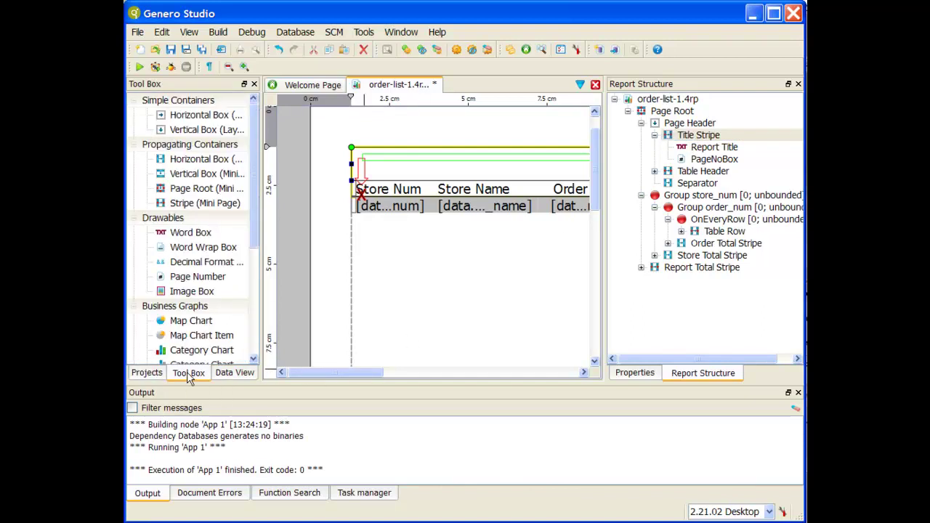
pyautogui.moveTo(202, 296); pyautogui.dragTo(369, 167)
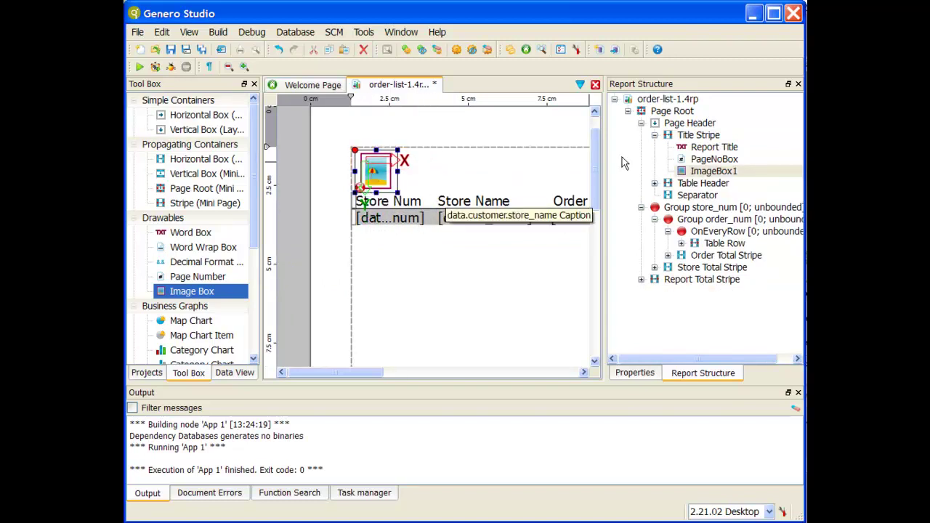
pyautogui.click(698, 135)
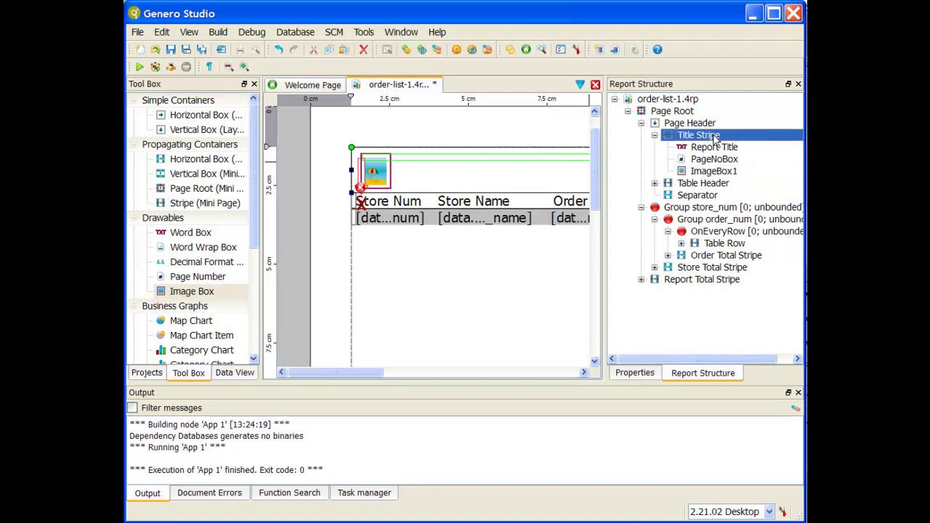
pyautogui.click(634, 373)
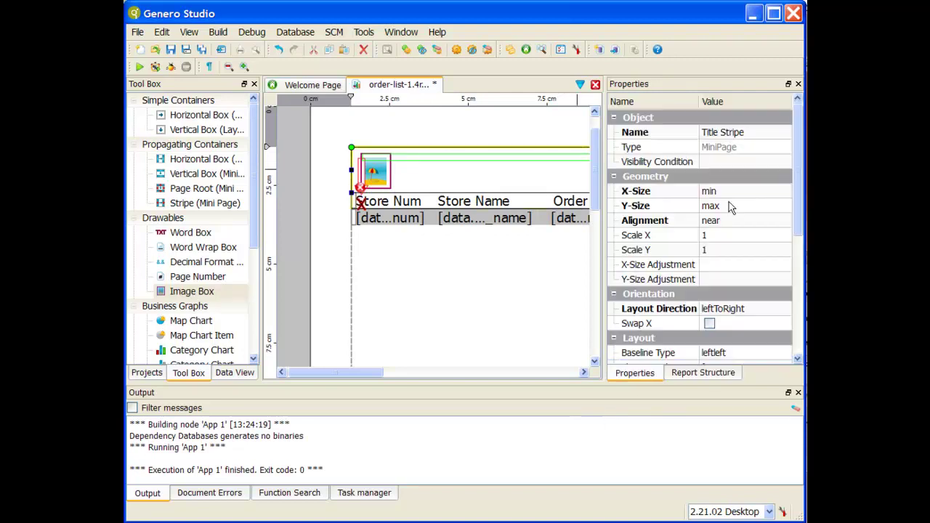
# Step: Set the Title Stripe Image Box's image location to 4js_logo2.gif from the images folder in GRW_Class
pyautogui.click(377, 173)
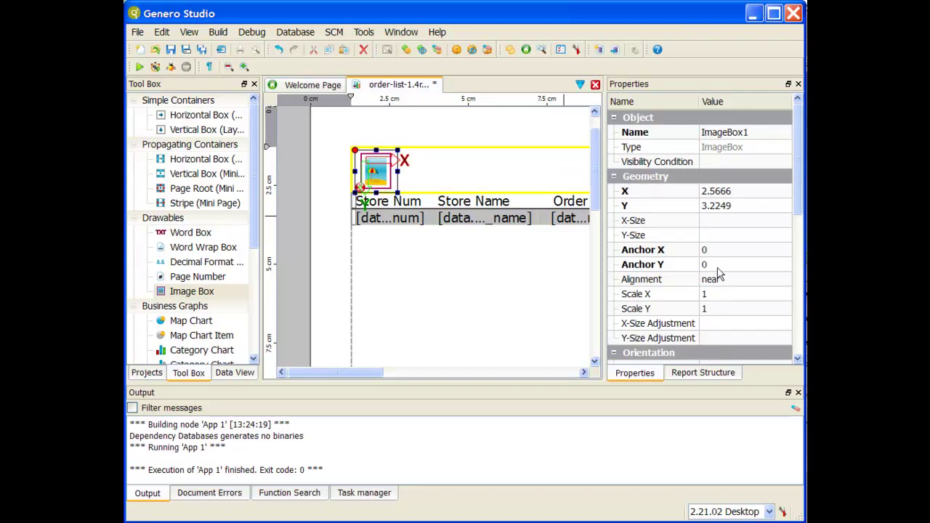
pyautogui.scroll(-2, 718, 273)
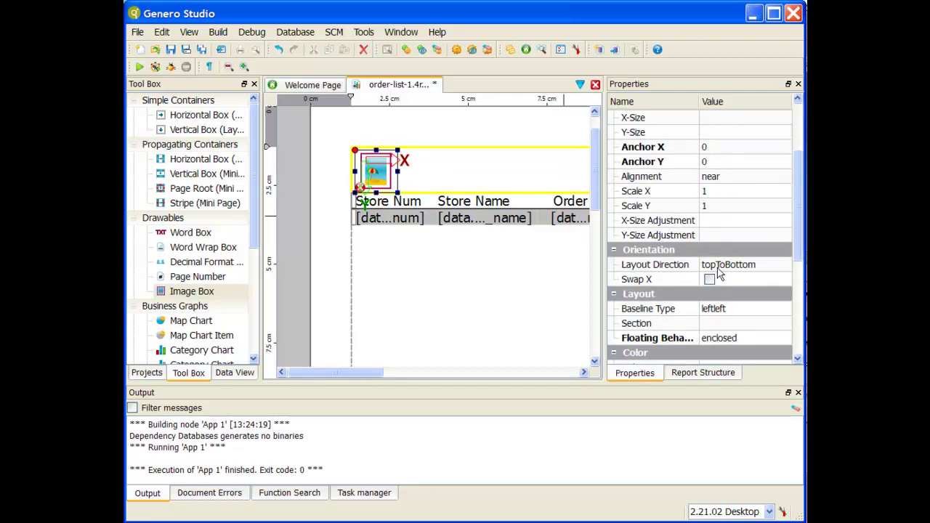
pyautogui.scroll(-4, 718, 274)
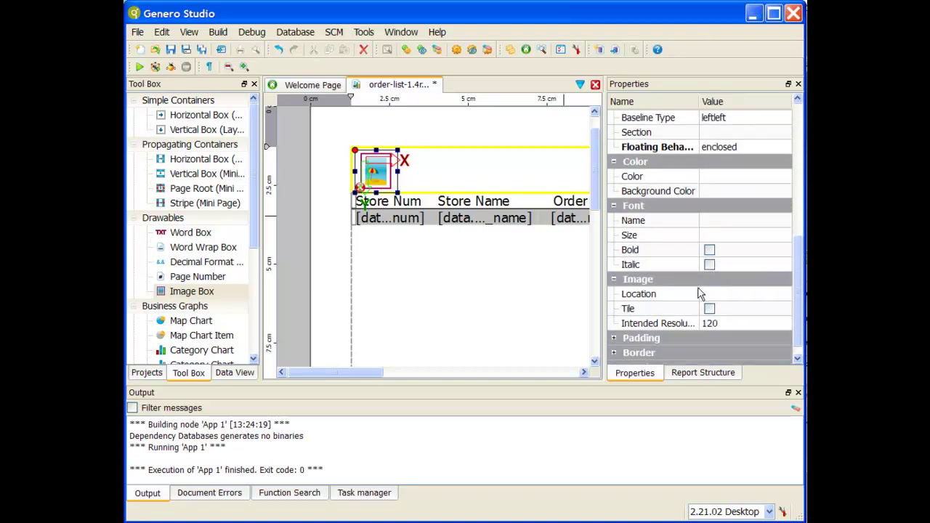
pyautogui.click(725, 295)
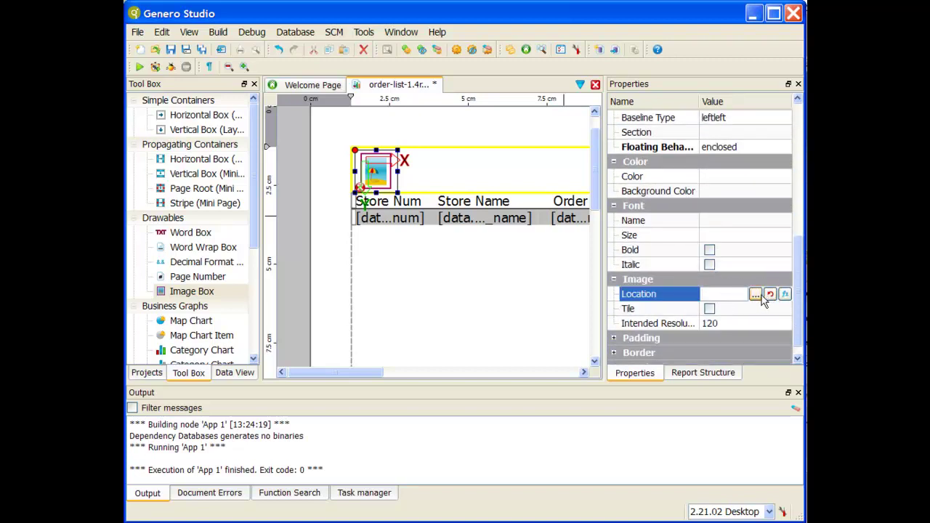
pyautogui.click(755, 294)
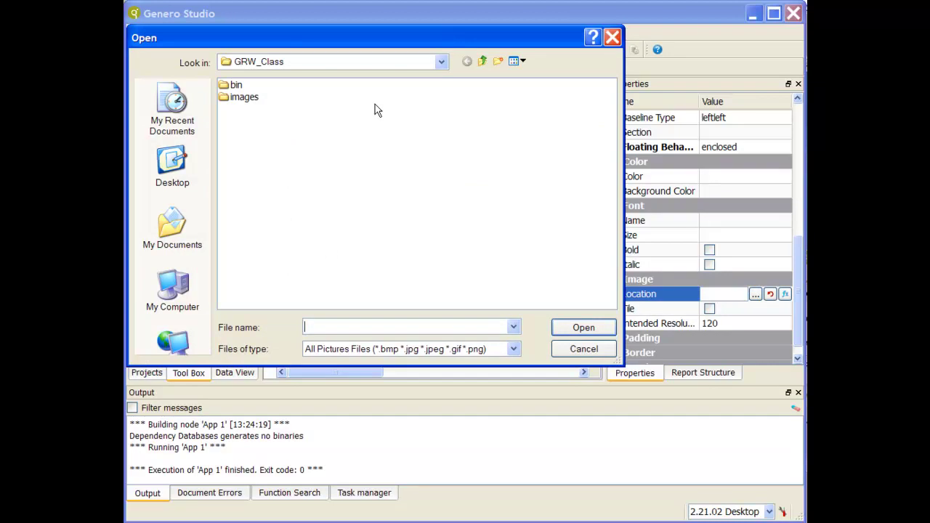
pyautogui.doubleClick(250, 98)
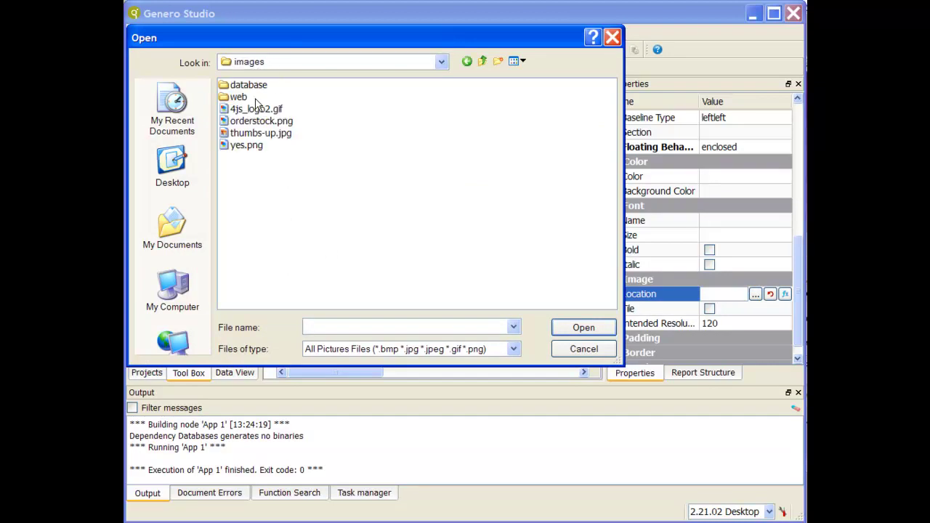
pyautogui.doubleClick(252, 109)
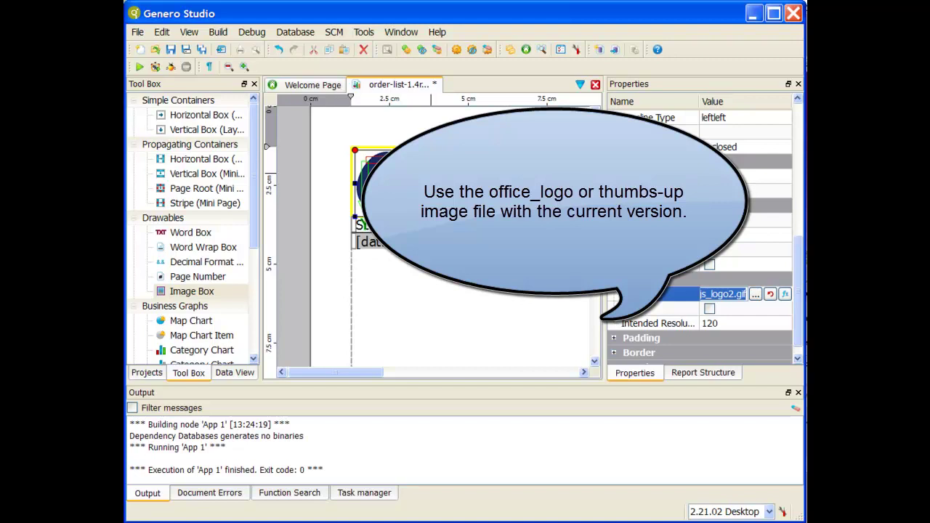
# Step: Save the report design and run App 1 to preview the logo in the page header
pyautogui.click(744, 312)
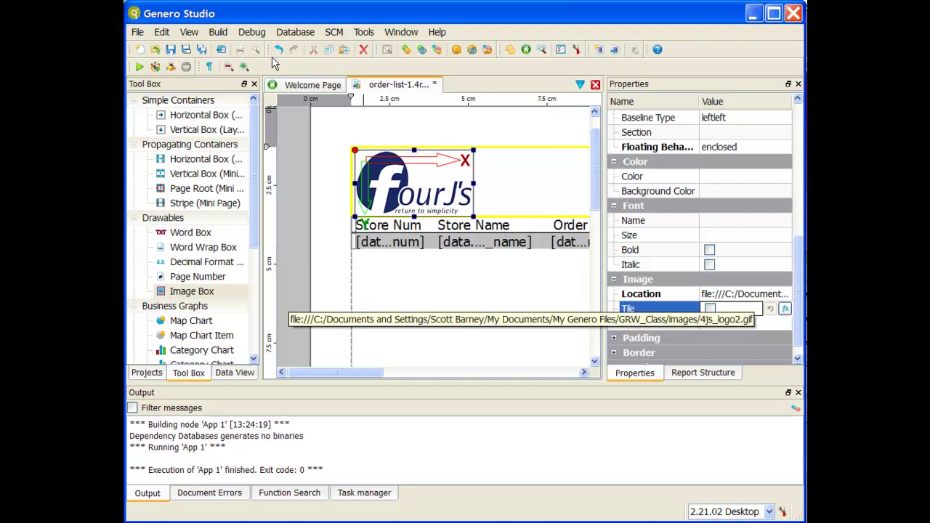
pyautogui.click(171, 50)
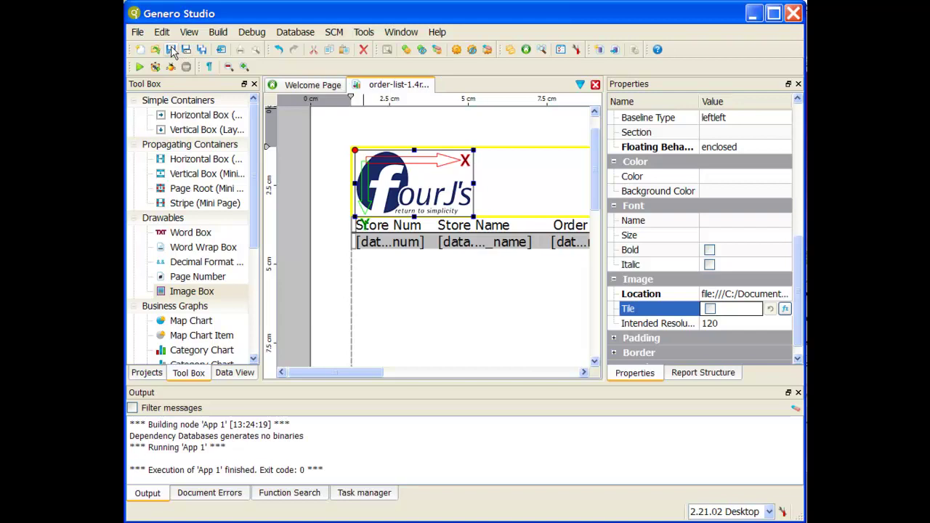
pyautogui.click(141, 67)
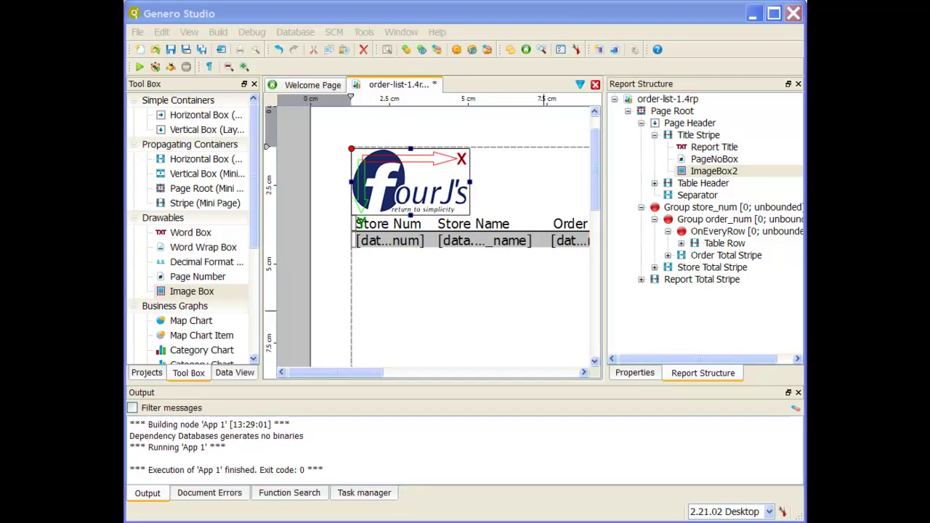
# Step: Shrink the logo in the Title Stripe to an X-Size of about 84.5 and Y-Size of about 47.5, and run App 1 with the saved design
pyautogui.click(701, 173)
pyautogui.click(638, 373)
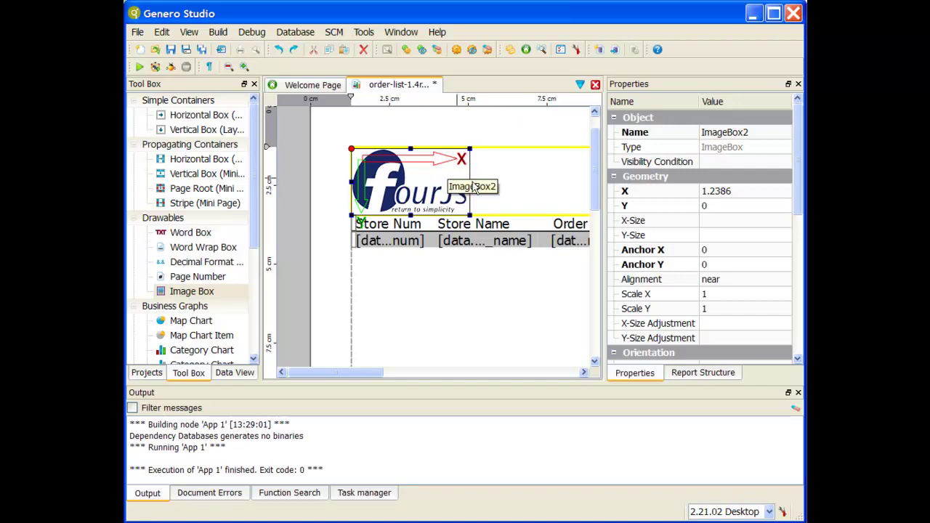
pyautogui.hotkey('ctrl', 'z')
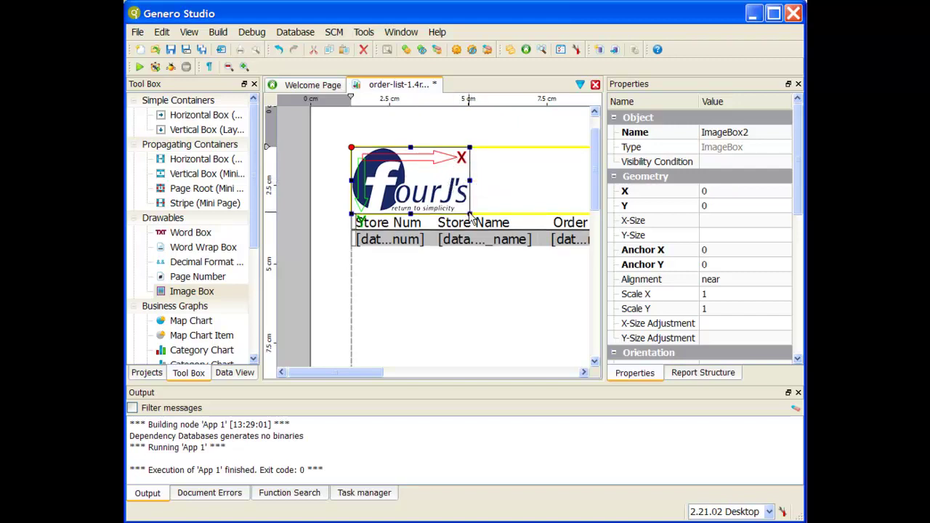
pyautogui.hotkey('ctrl', 'y')
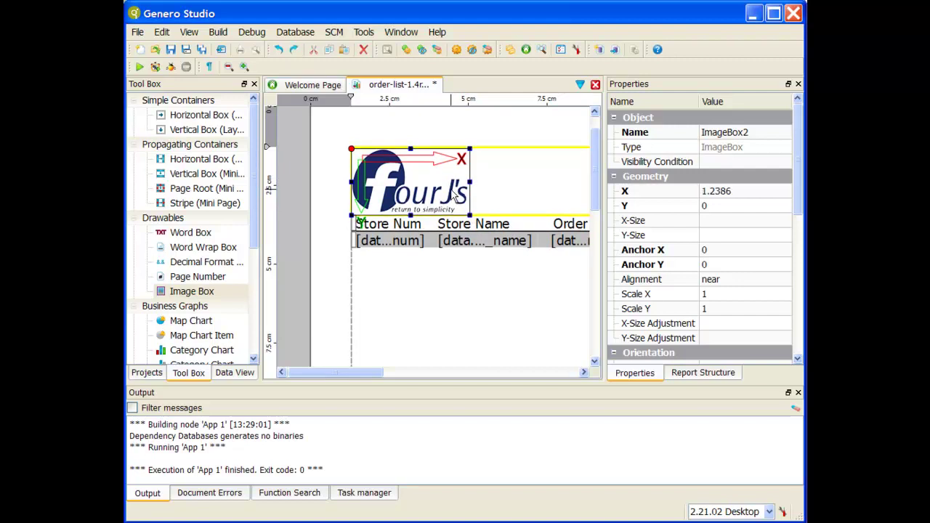
pyautogui.moveTo(470, 180); pyautogui.dragTo(445, 178)
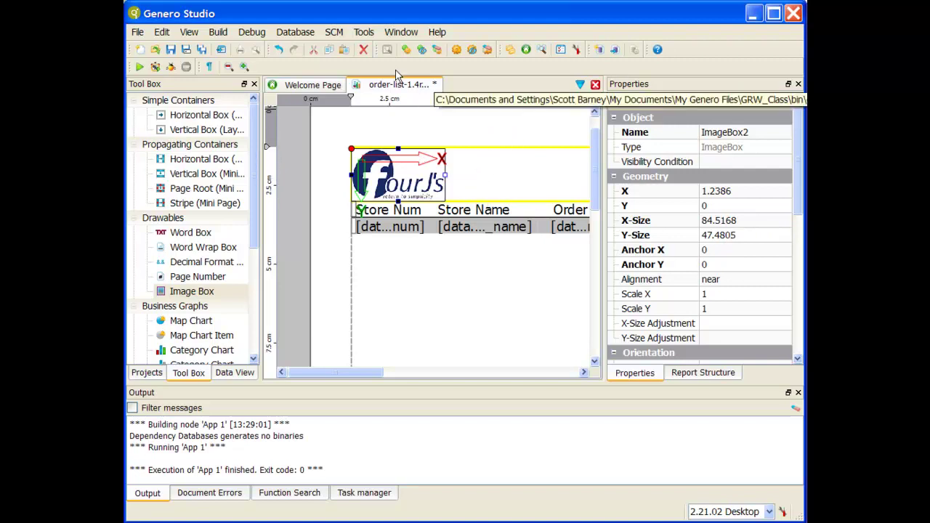
pyautogui.click(172, 51)
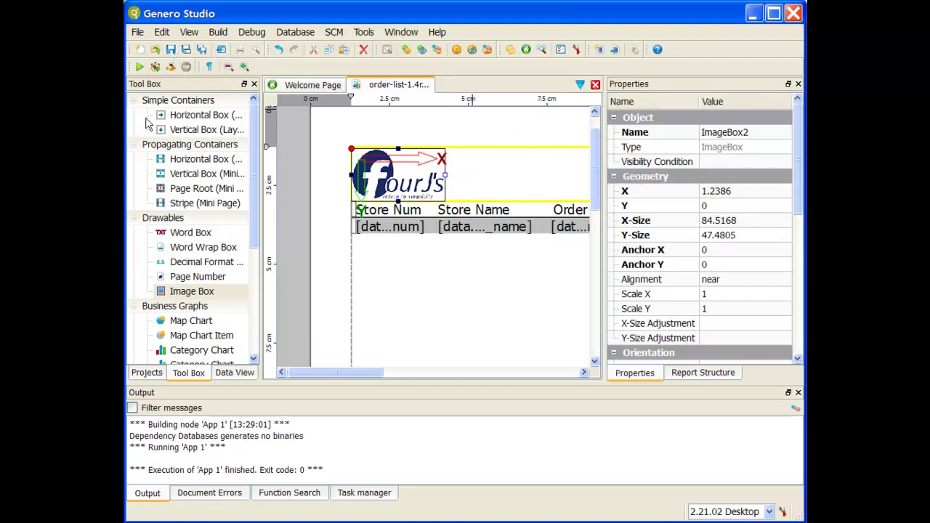
pyautogui.click(141, 68)
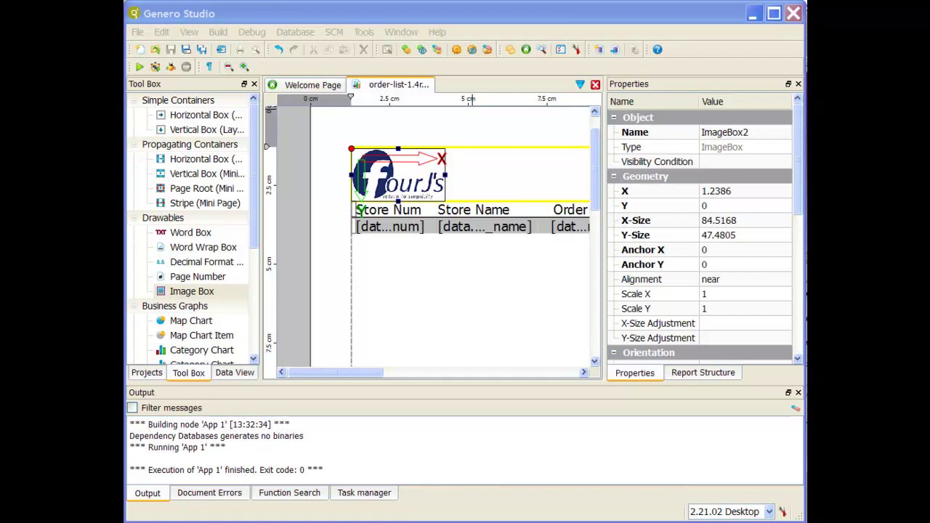
# Step: Collapse the Page Header and store_num group in the report structure and add a Vertical Box layout container under Page Root
pyautogui.click(703, 373)
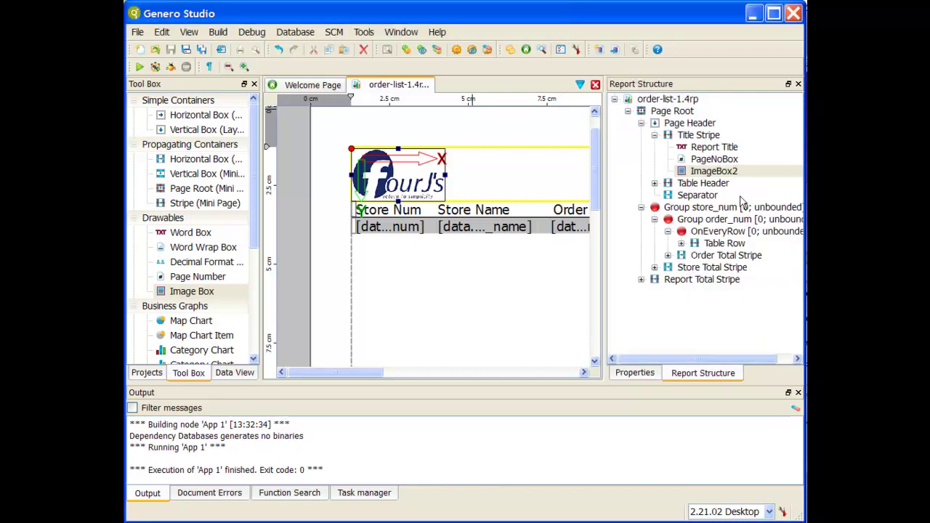
pyautogui.click(667, 111)
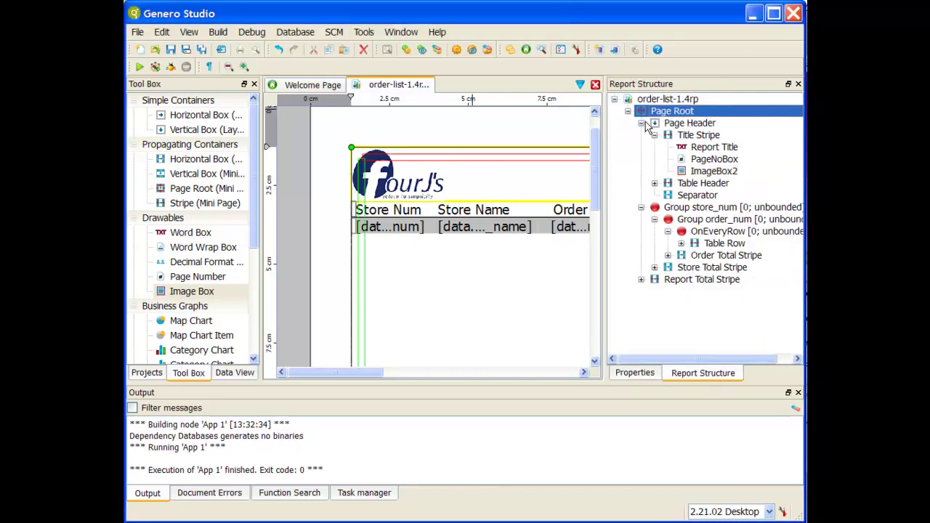
pyautogui.click(642, 124)
pyautogui.click(641, 135)
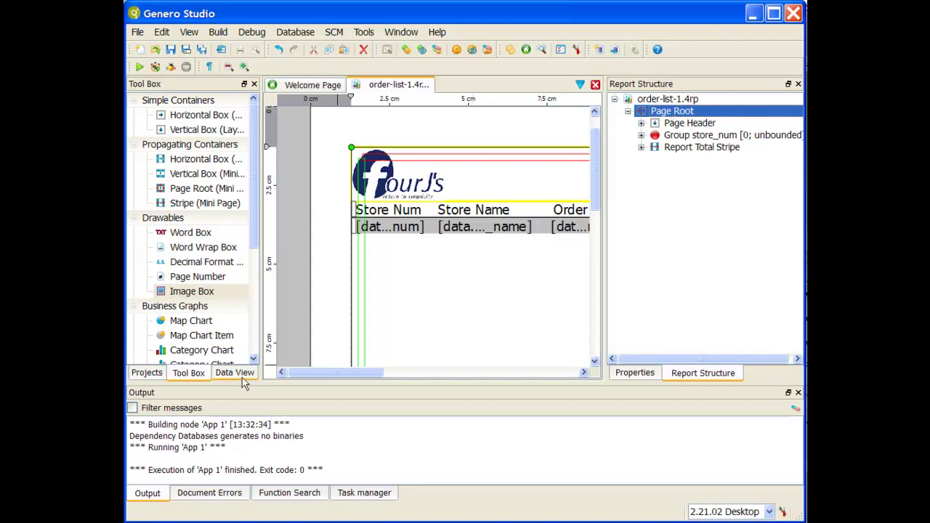
pyautogui.doubleClick(183, 135)
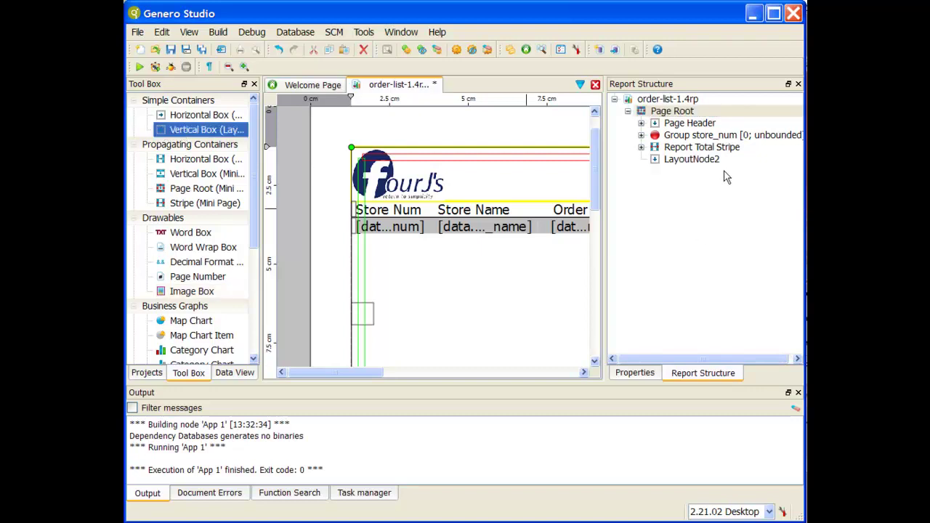
# Step: Rename the added vertical layout node under Page Root as Page Footer
pyautogui.click(705, 160)
pyautogui.rightClick(685, 160)
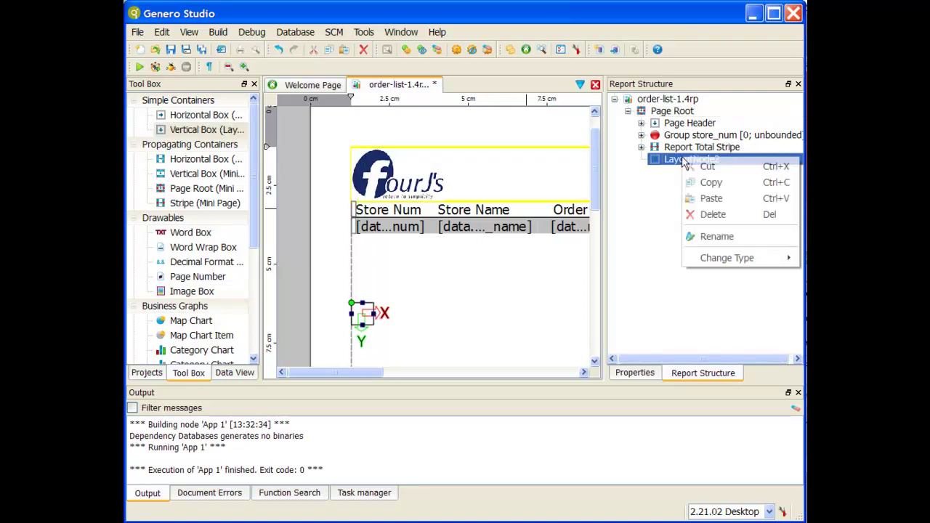
pyautogui.click(712, 236)
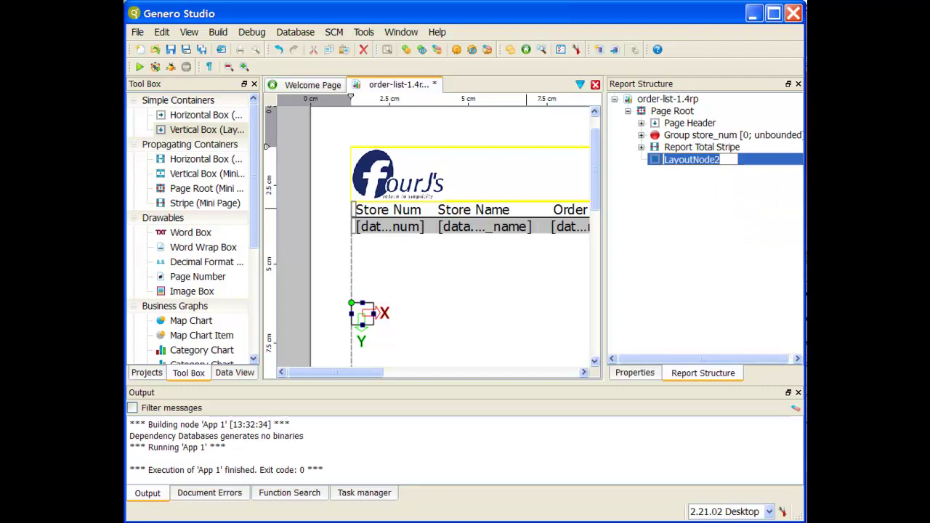
pyautogui.write('Page Foot')
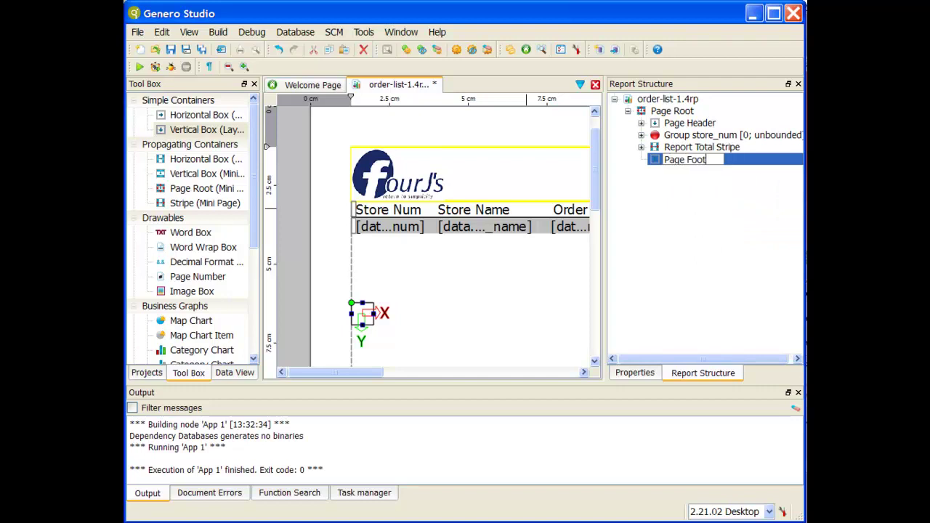
pyautogui.write('er')
pyautogui.press('Return')
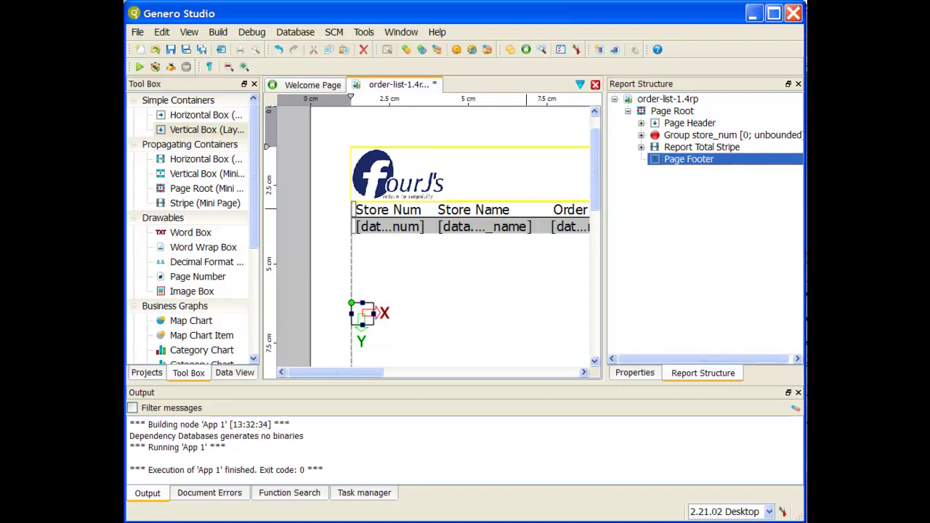
# Step: Set the Section property of the Page Footer node to anyPageFooter
pyautogui.click(634, 373)
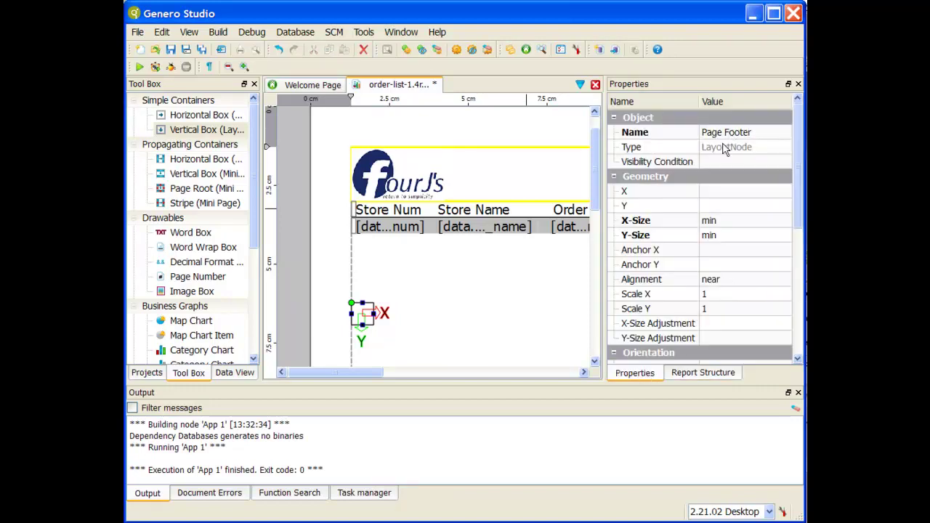
pyautogui.scroll(-3, 723, 202)
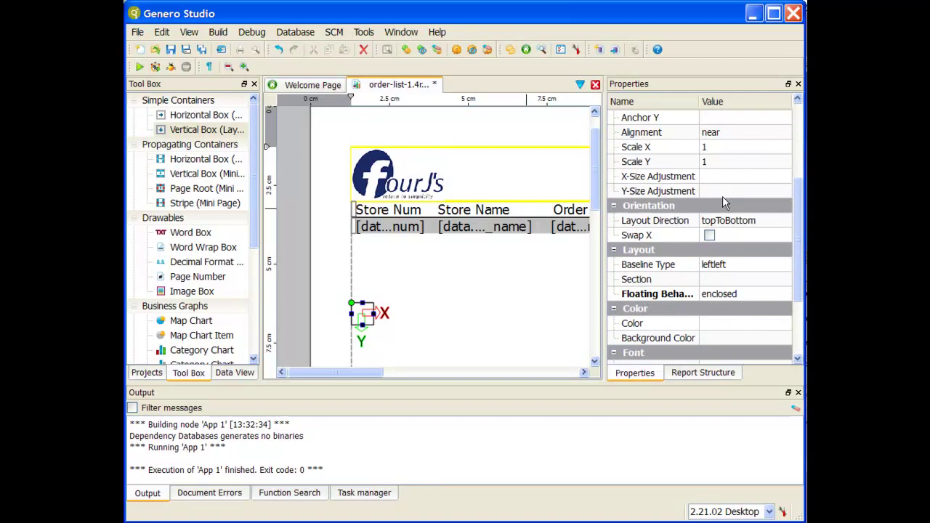
pyautogui.click(756, 282)
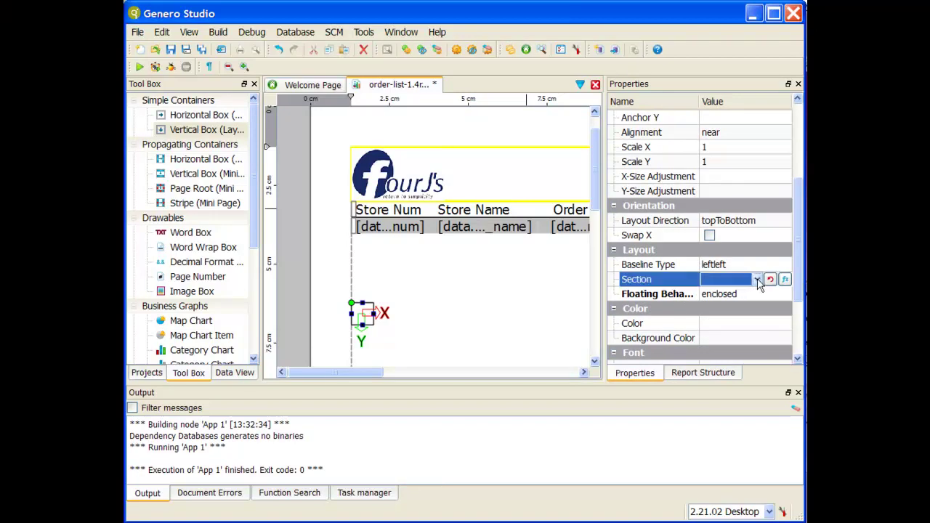
pyautogui.click(757, 282)
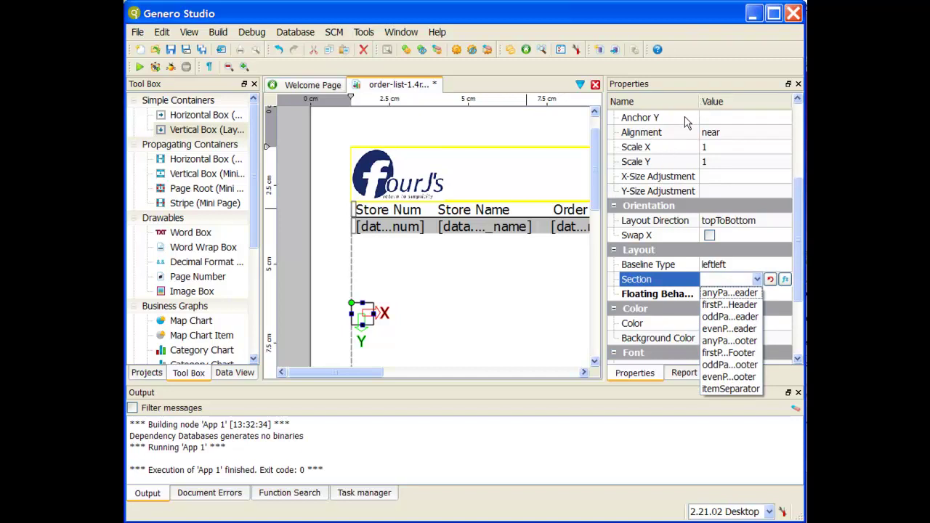
pyautogui.click(694, 84)
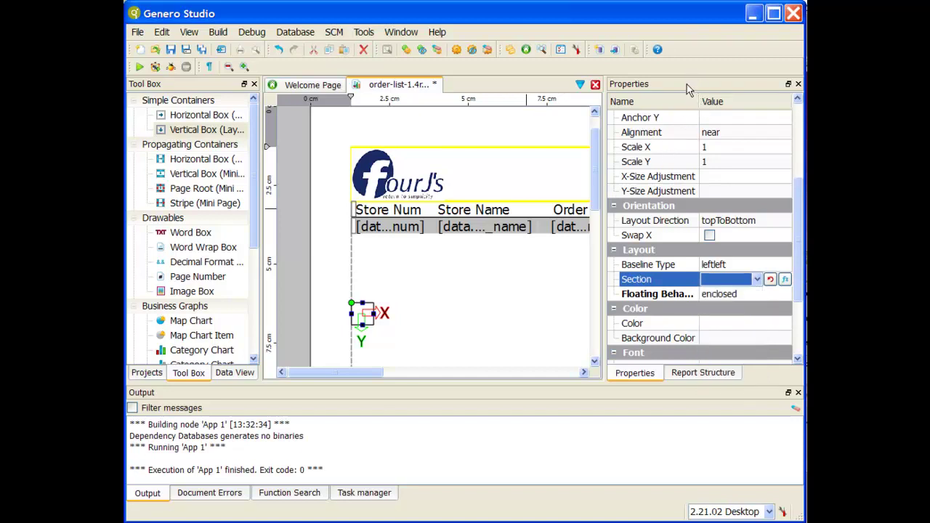
pyautogui.doubleClick(687, 84)
pyautogui.moveTo(426, 196); pyautogui.dragTo(287, 182)
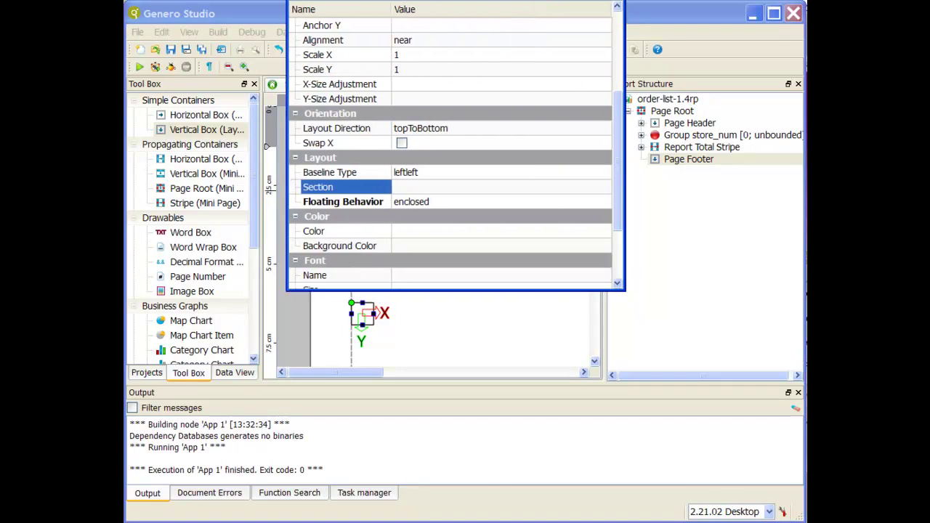
pyautogui.moveTo(450, 0); pyautogui.dragTo(429, 50)
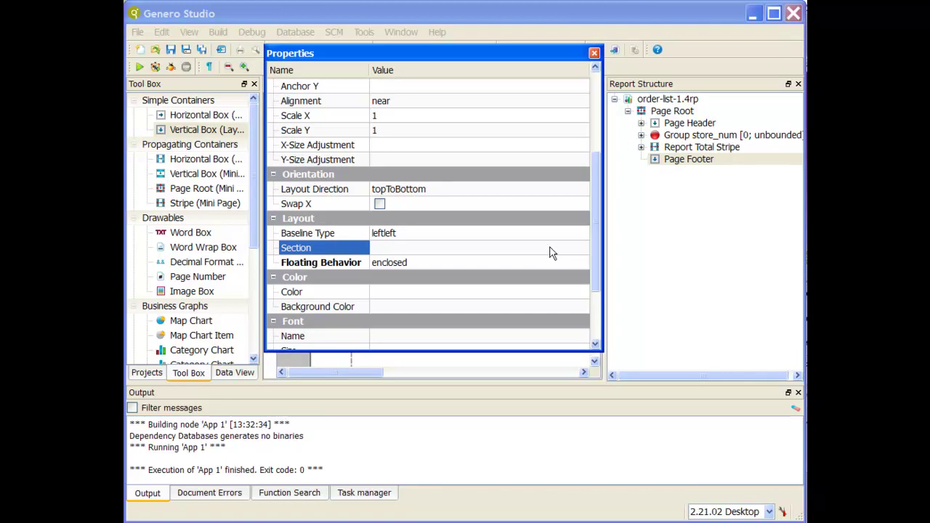
pyautogui.click(515, 251)
pyautogui.click(452, 251)
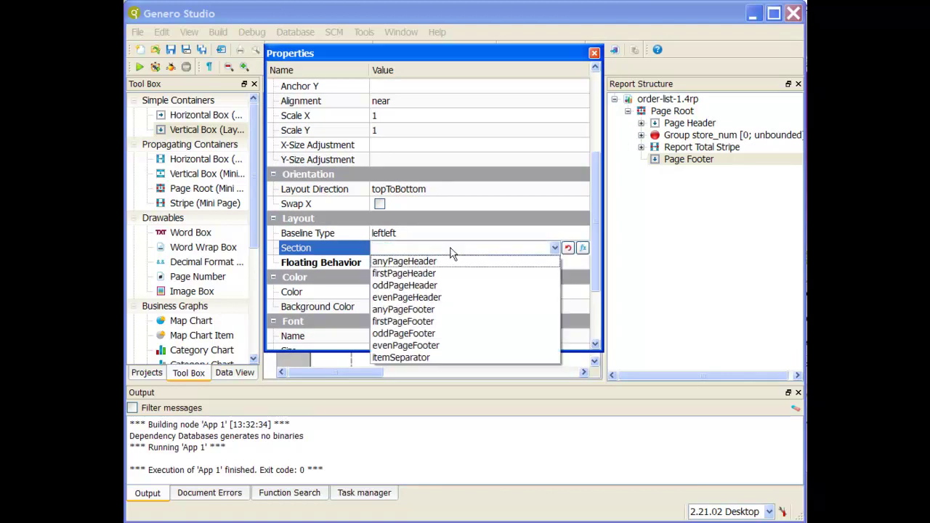
pyautogui.click(468, 310)
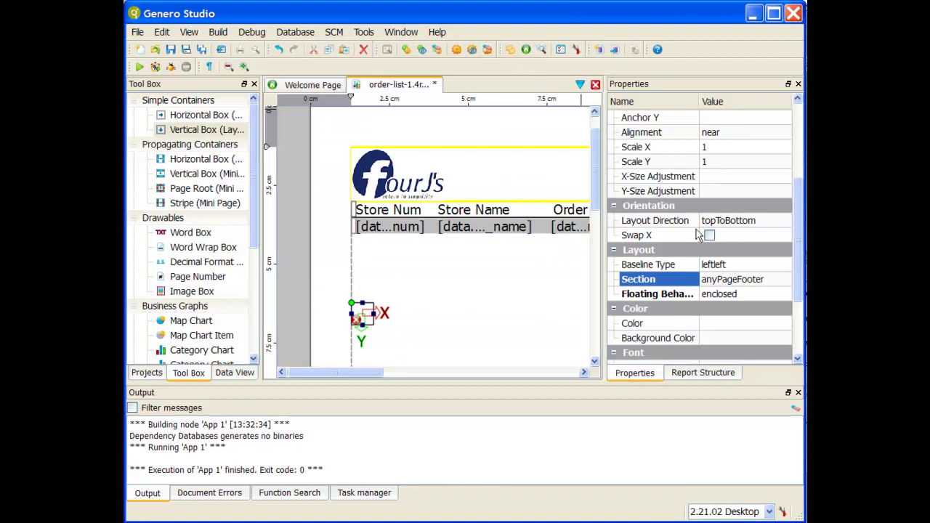
# Step: Check the document error for the Page Footer against the node order under Page Root in the report structure
pyautogui.click(703, 372)
pyautogui.click(223, 497)
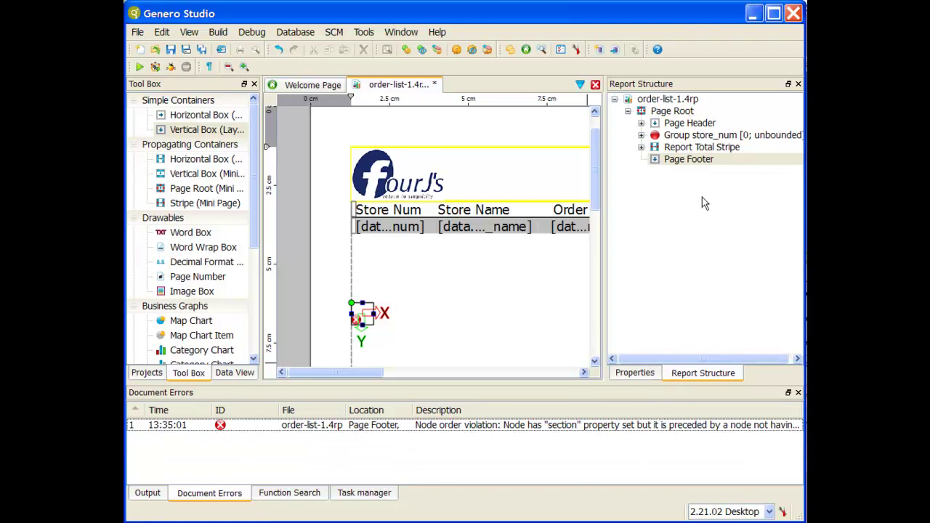
pyautogui.click(704, 127)
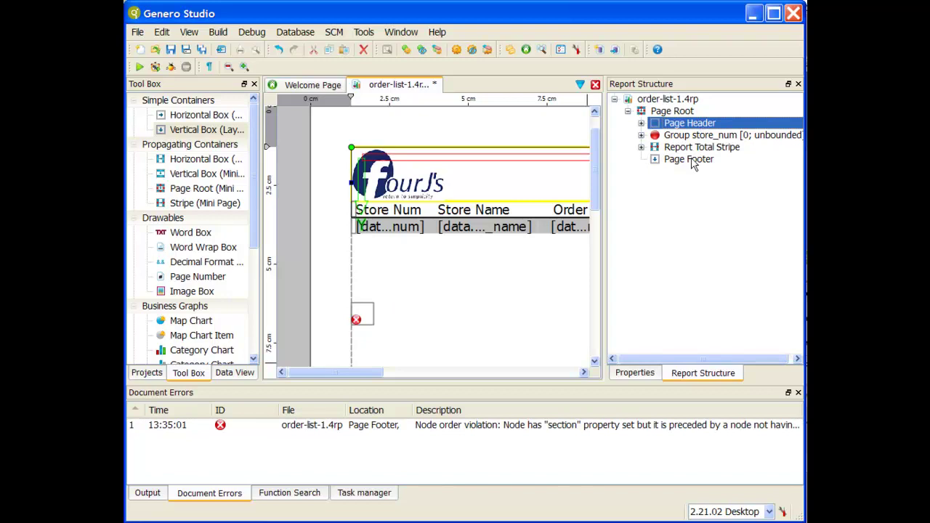
# Step: Compare the Section property of the Page Header node with that of the Page Footer node
pyautogui.click(649, 375)
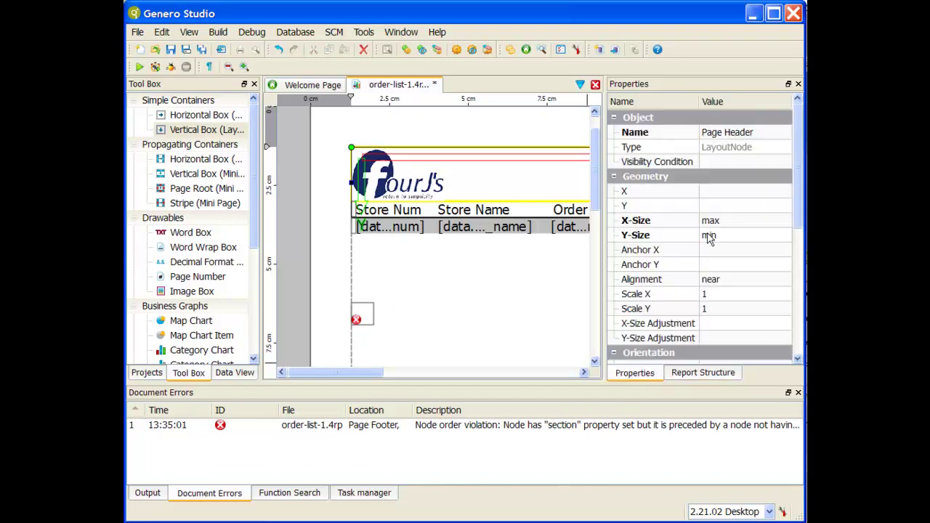
pyautogui.scroll(-3, 707, 218)
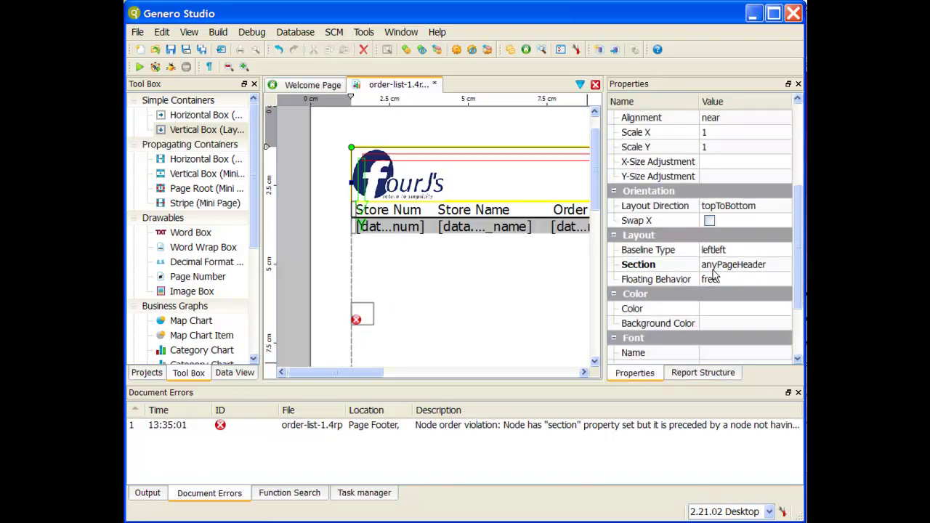
pyautogui.click(703, 373)
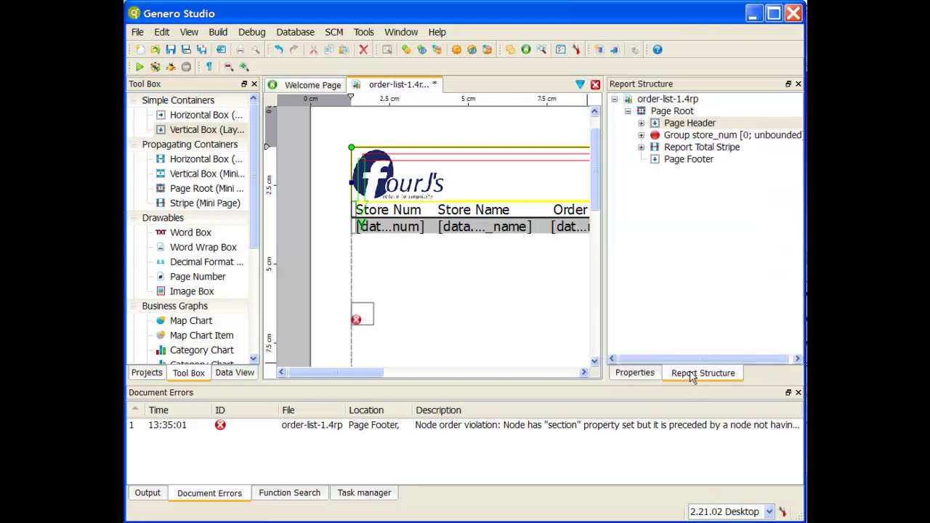
pyautogui.click(701, 162)
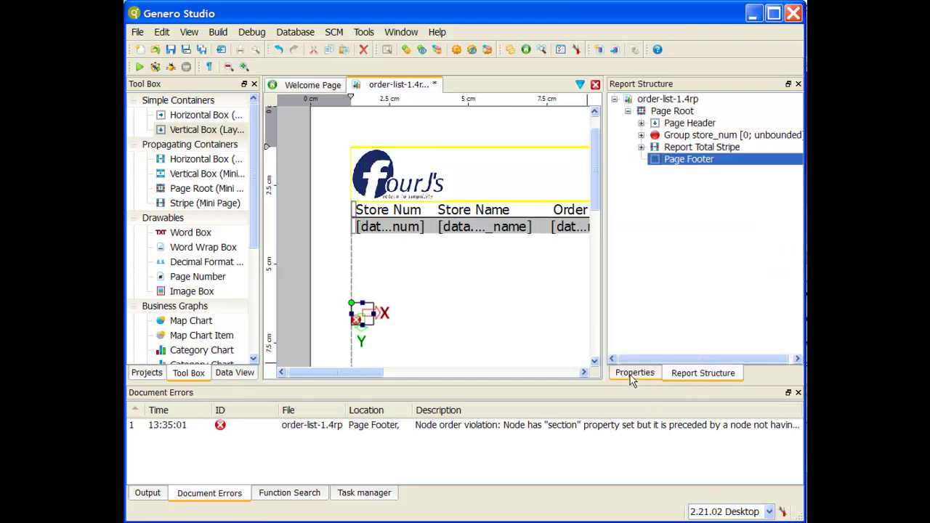
pyautogui.click(633, 373)
pyautogui.scroll(-3, 683, 233)
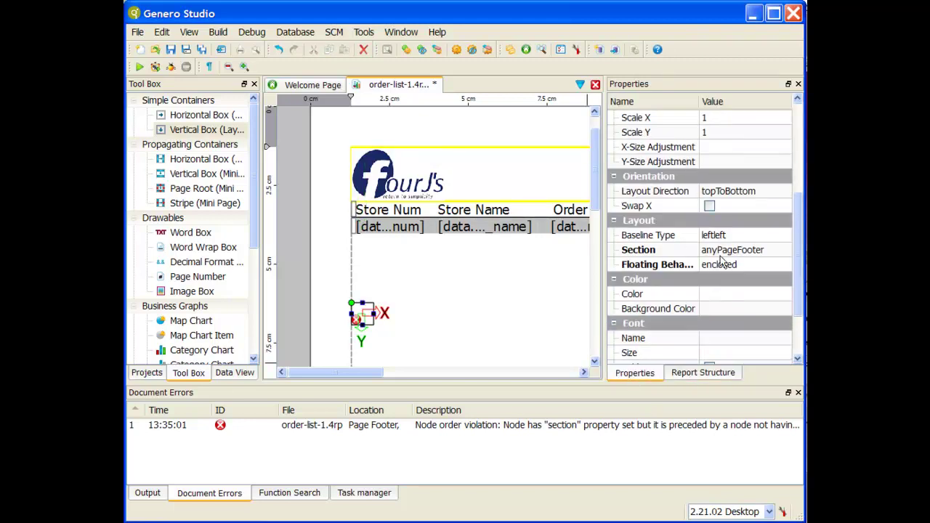
# Step: Move the Page Footer node directly below Page Header, ahead of the store_num group, in the report structure
pyautogui.click(702, 373)
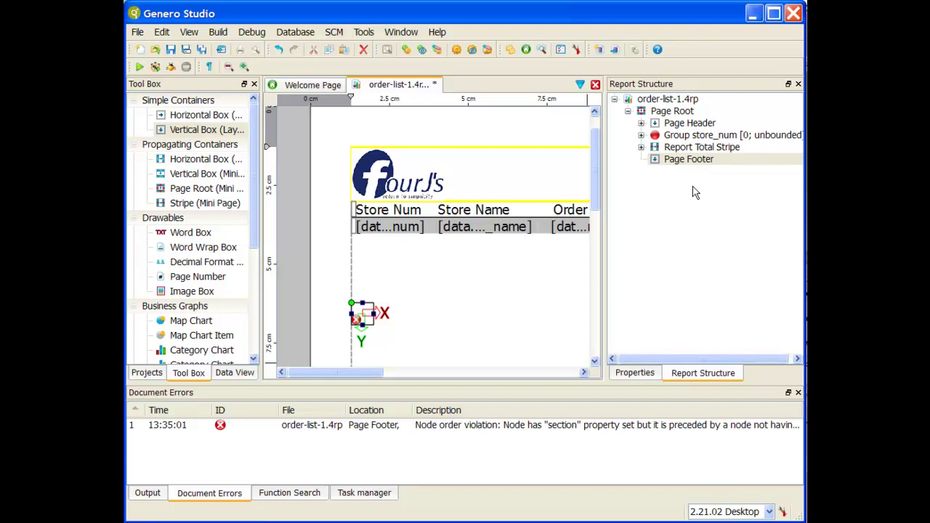
pyautogui.moveTo(692, 159); pyautogui.dragTo(684, 134)
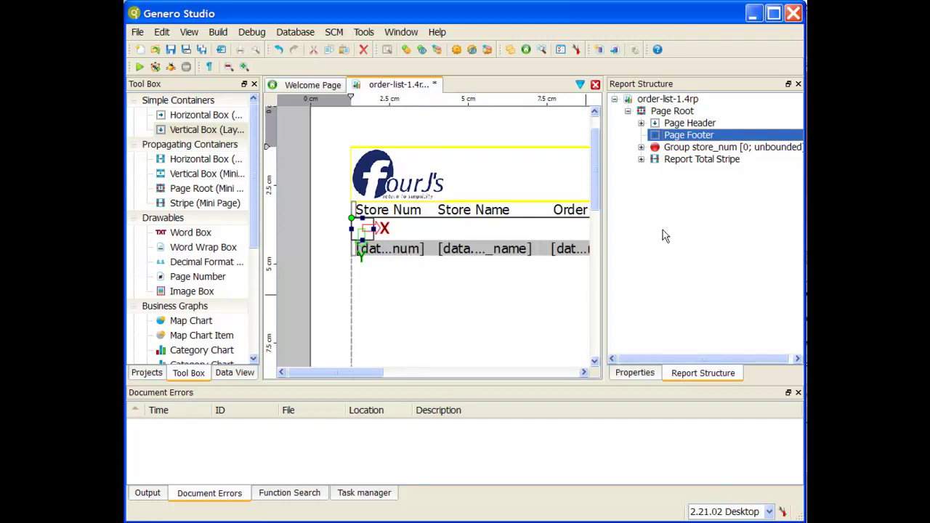
pyautogui.click(709, 123)
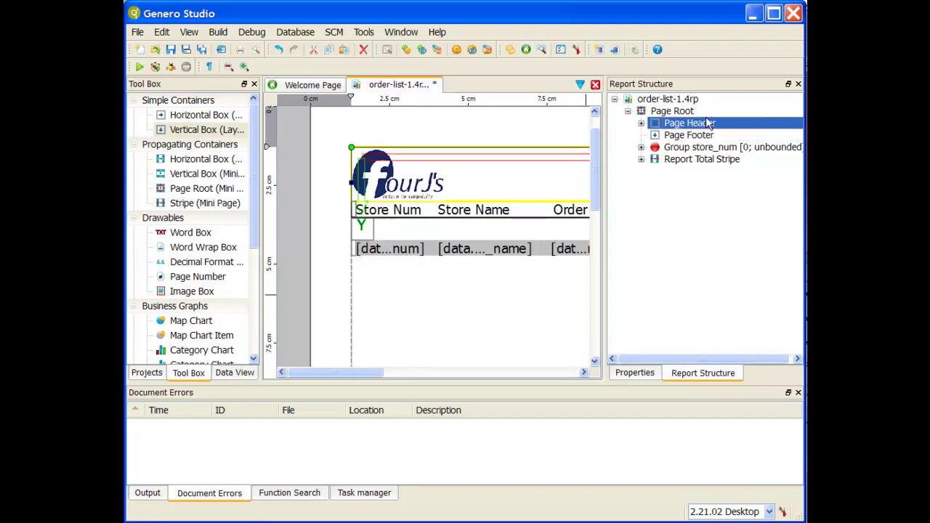
pyautogui.click(705, 136)
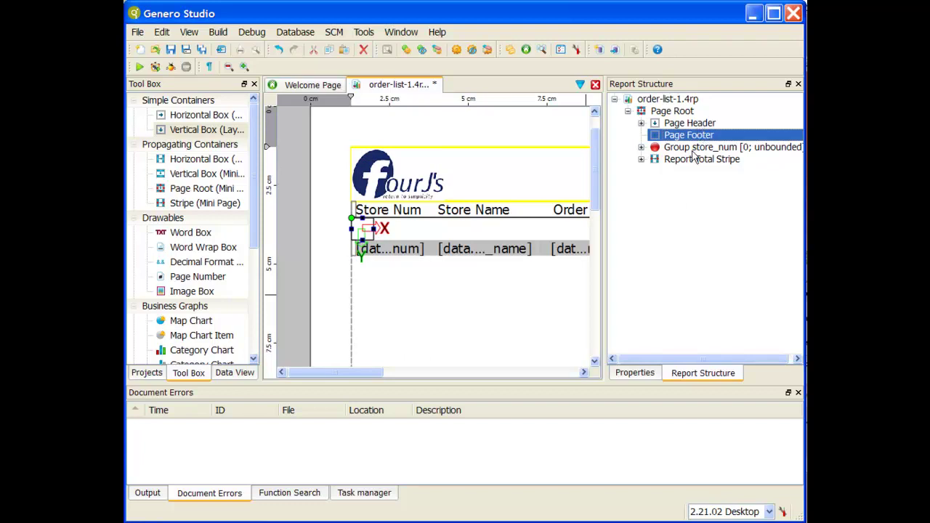
pyautogui.click(688, 160)
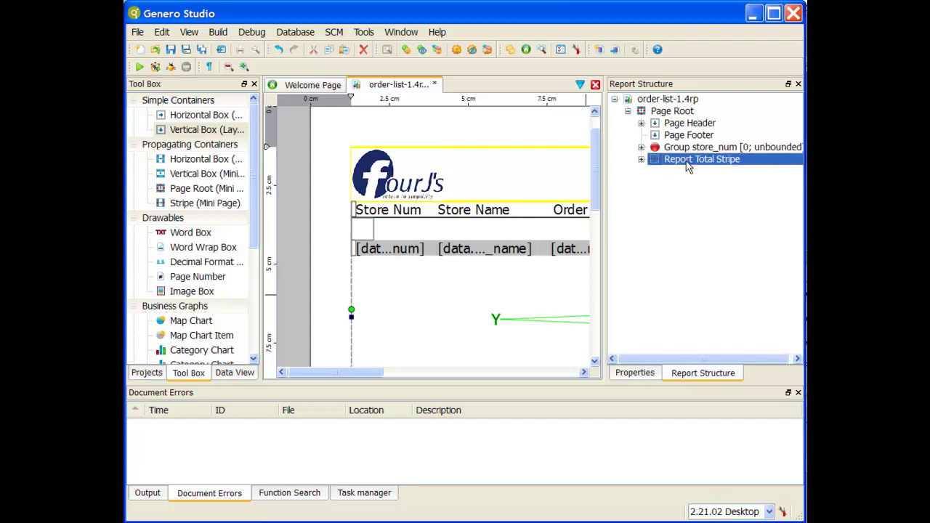
pyautogui.click(686, 135)
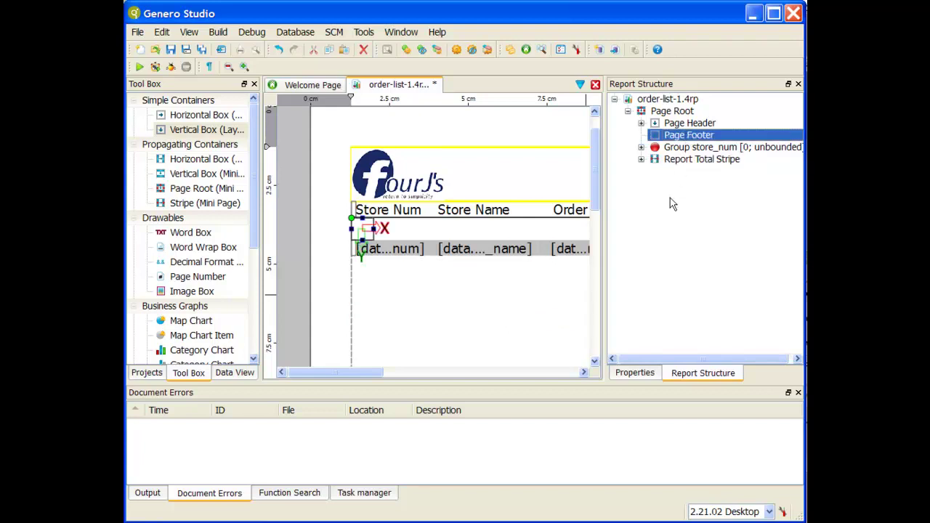
# Step: Set the X-Size property of the Page Footer node to max
pyautogui.click(360, 233)
pyautogui.click(636, 372)
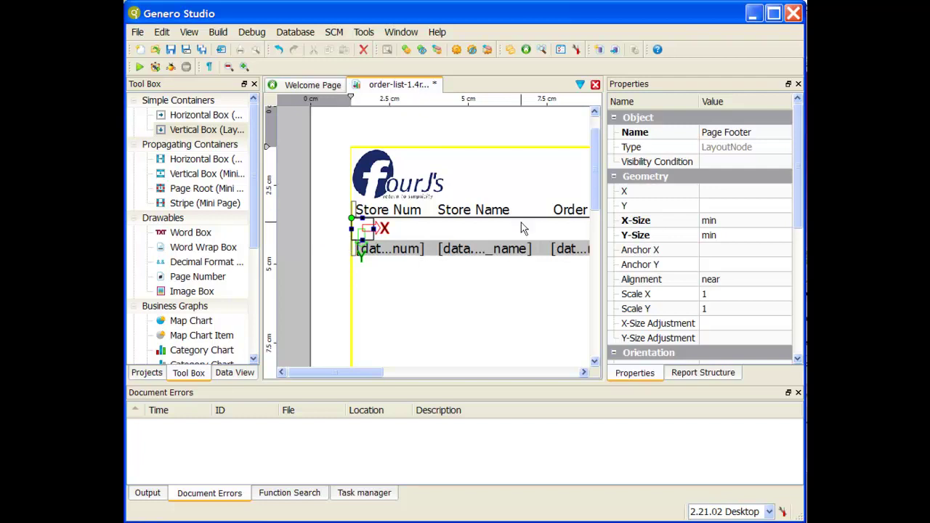
pyautogui.click(714, 220)
pyautogui.write('max')
pyautogui.press('Return')
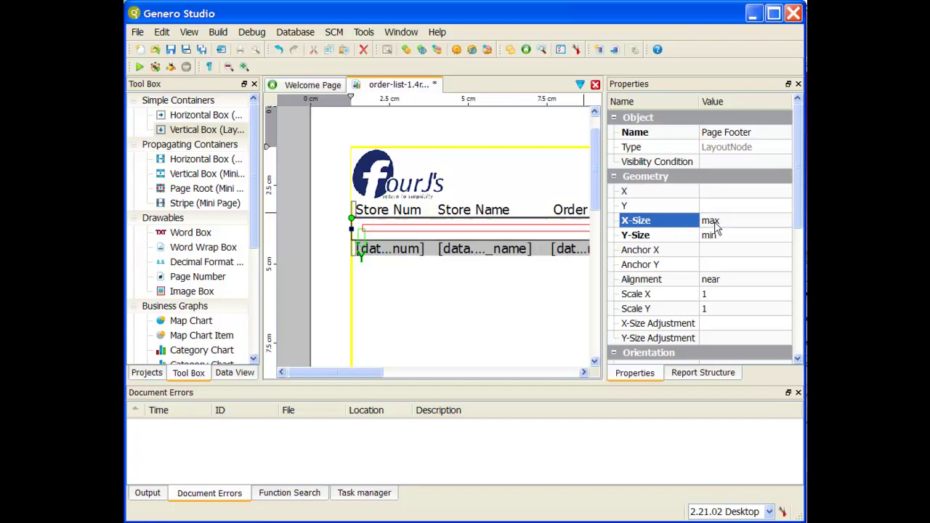
pyautogui.moveTo(373, 373)
pyautogui.mouseDown()
pyautogui.moveTo(555, 372)
pyautogui.moveTo(371, 373)
pyautogui.mouseUp()
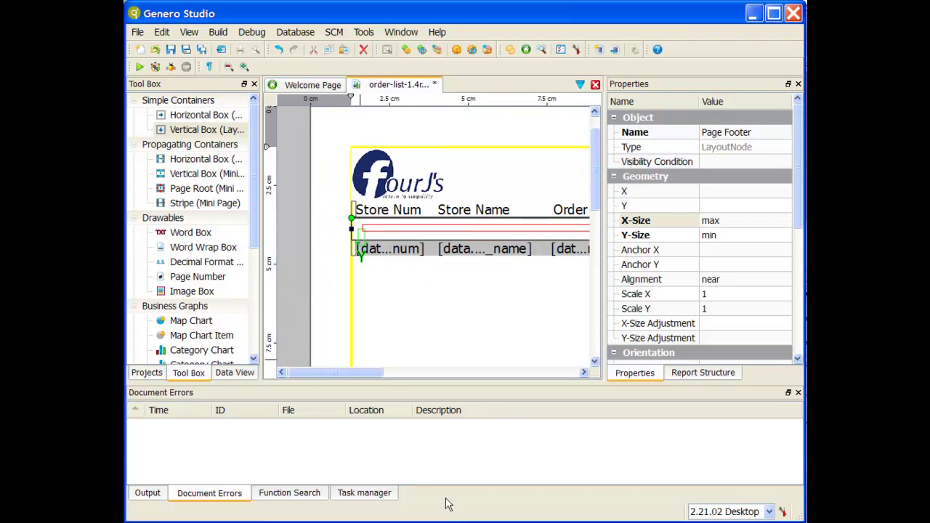
# Step: Give the Page Footer a dotted top border by setting its border Top Style to dotted
pyautogui.scroll(-4, 701, 292)
pyautogui.scroll(-2, 701, 292)
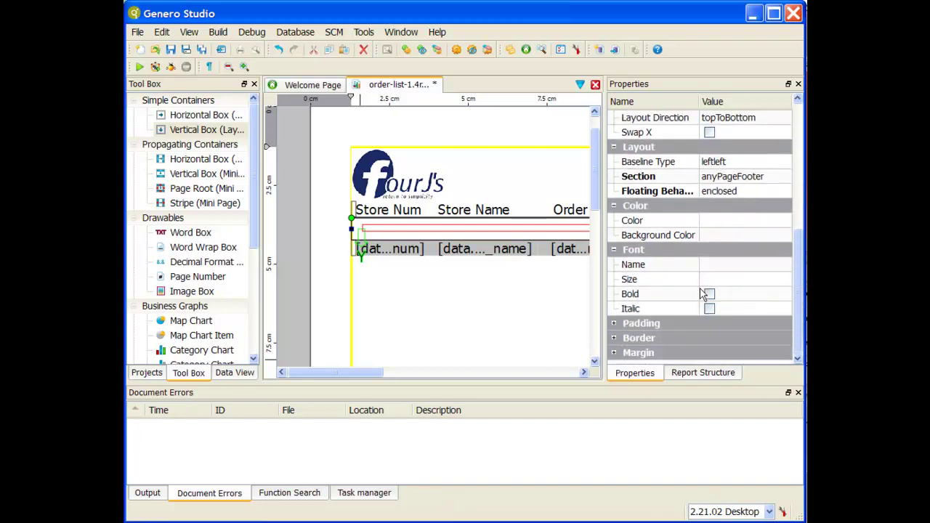
pyautogui.click(617, 339)
pyautogui.scroll(-1, 618, 330)
pyautogui.scroll(-2, 619, 330)
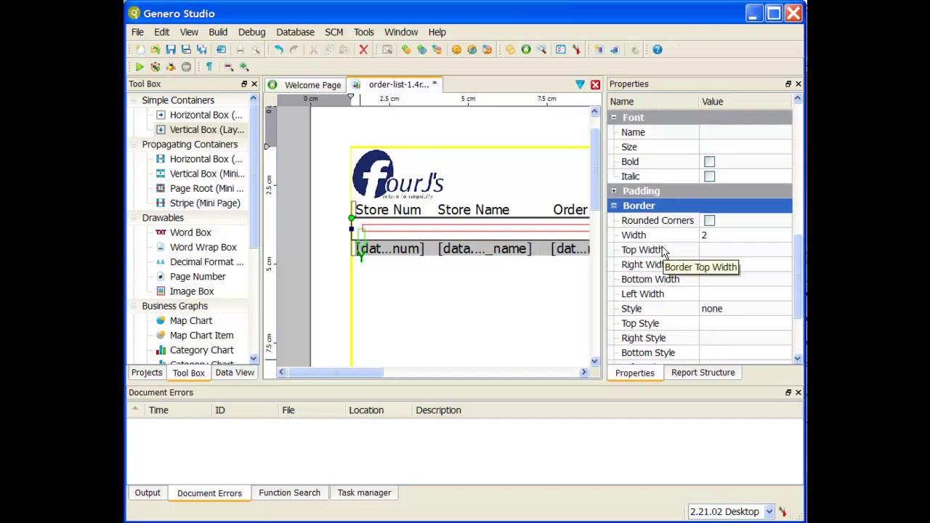
pyautogui.scroll(-1, 663, 250)
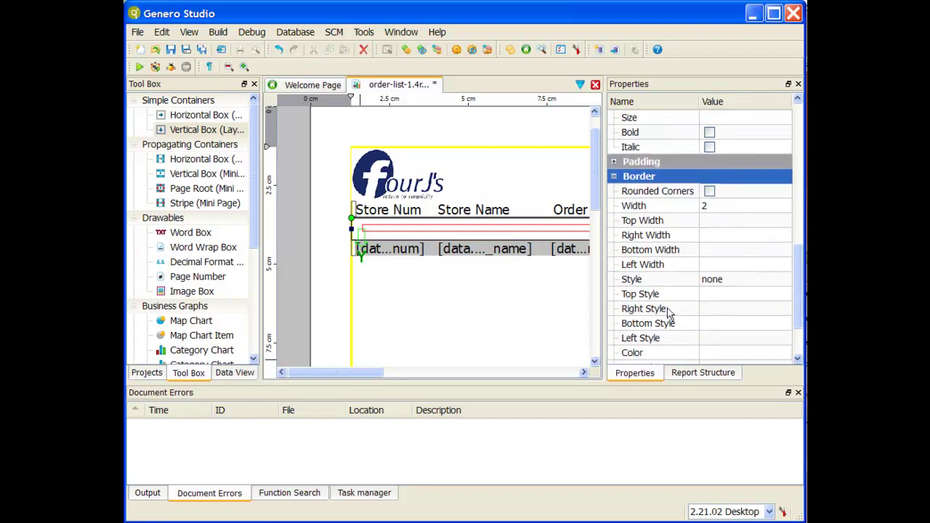
pyautogui.click(727, 298)
pyautogui.click(757, 294)
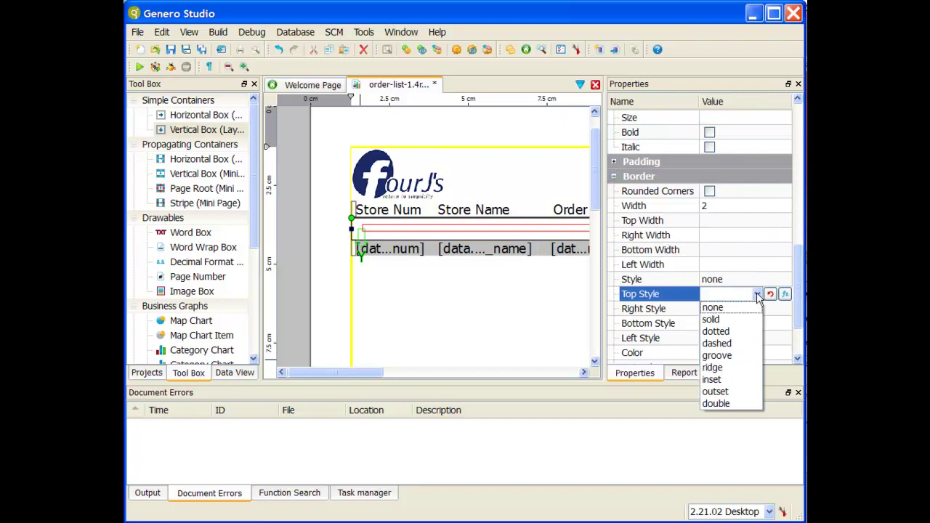
pyautogui.click(744, 339)
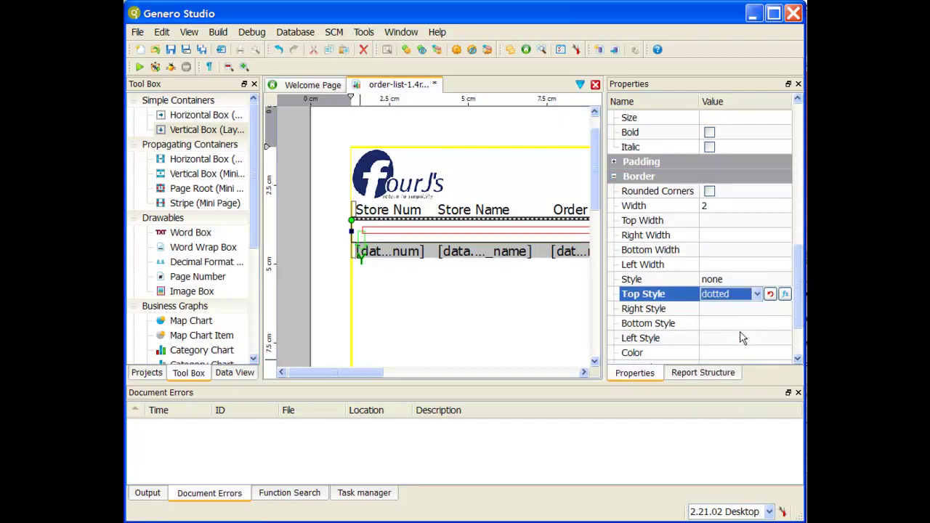
pyautogui.click(445, 304)
# Step: Add a Stripe (Mini Page) container inside the Page Footer and check its place in the report structure
pyautogui.click(371, 227)
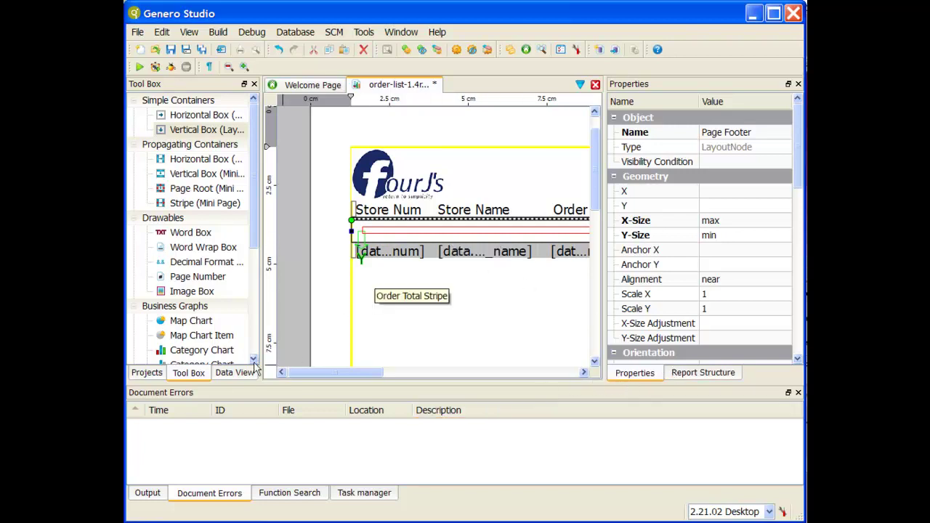
pyautogui.moveTo(189, 203); pyautogui.dragTo(371, 234)
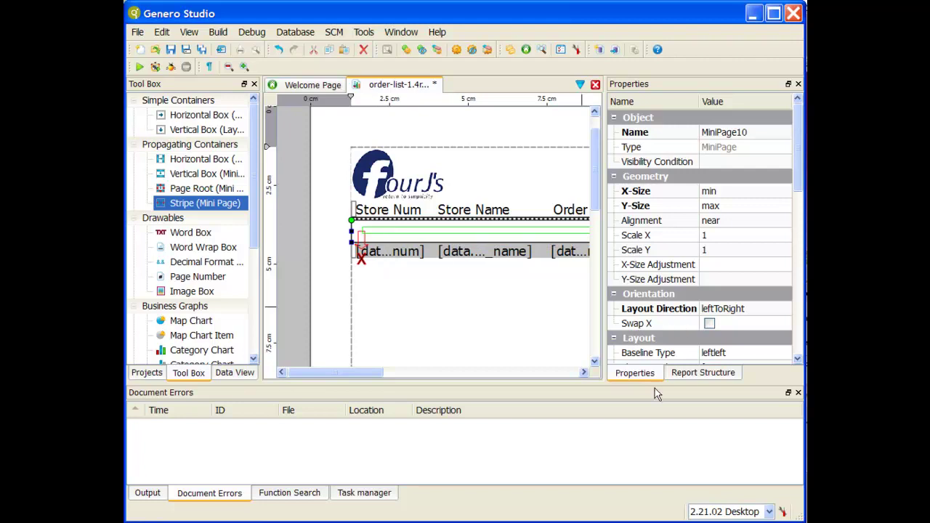
pyautogui.click(694, 374)
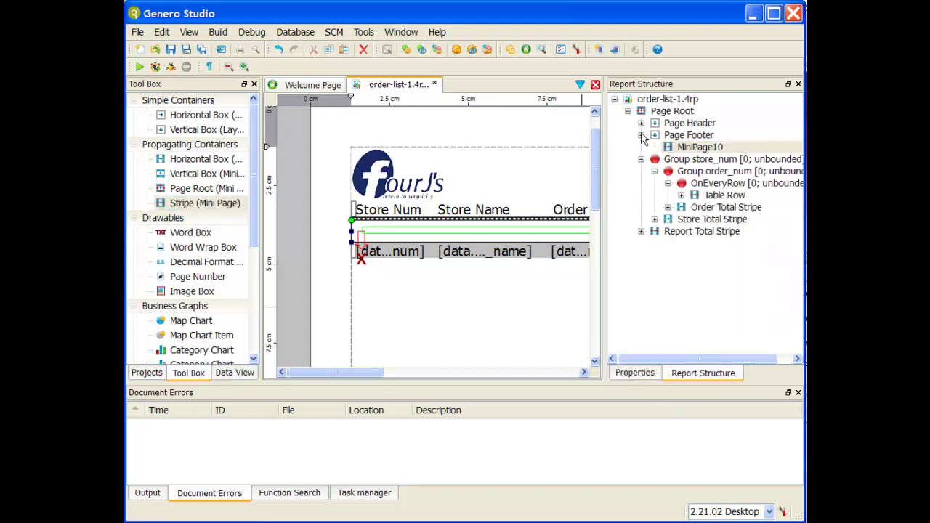
pyautogui.click(694, 137)
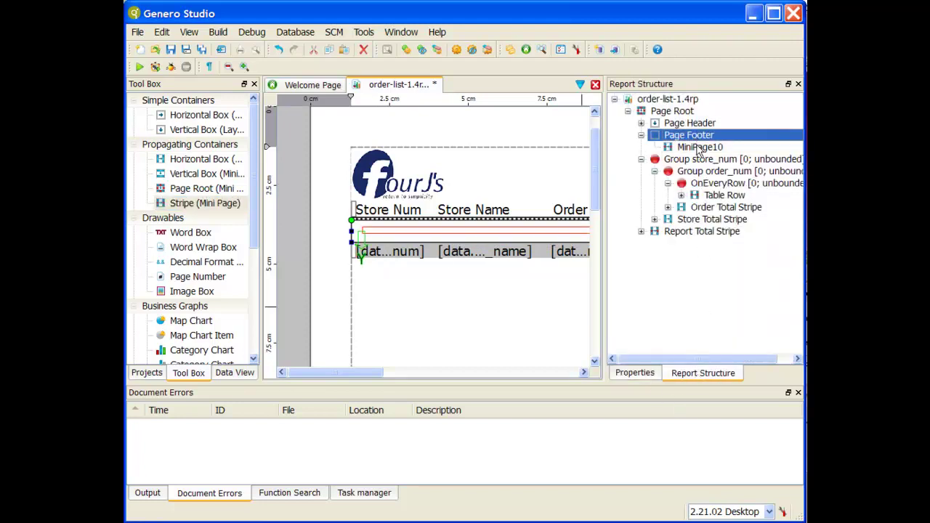
# Step: Rename the mini page node under Page Footer as Footer Detail Stripe
pyautogui.click(699, 148)
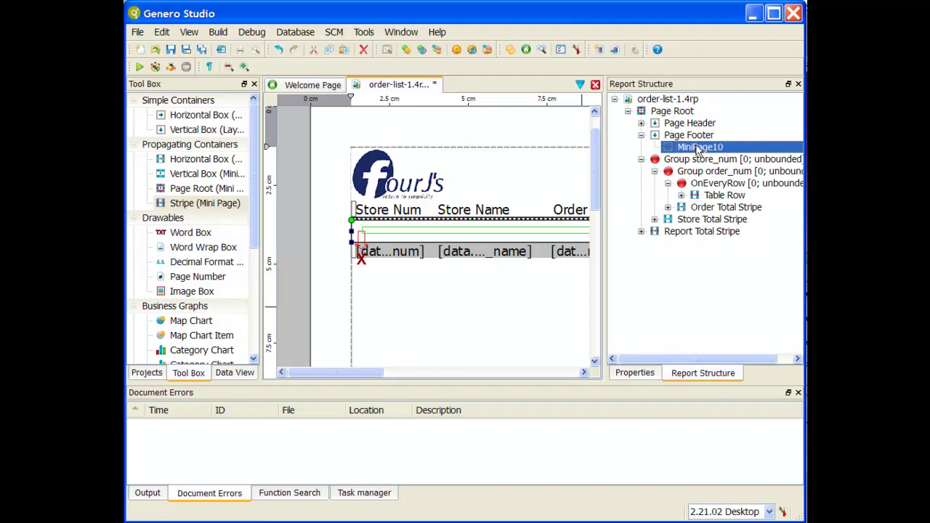
pyautogui.rightClick(699, 148)
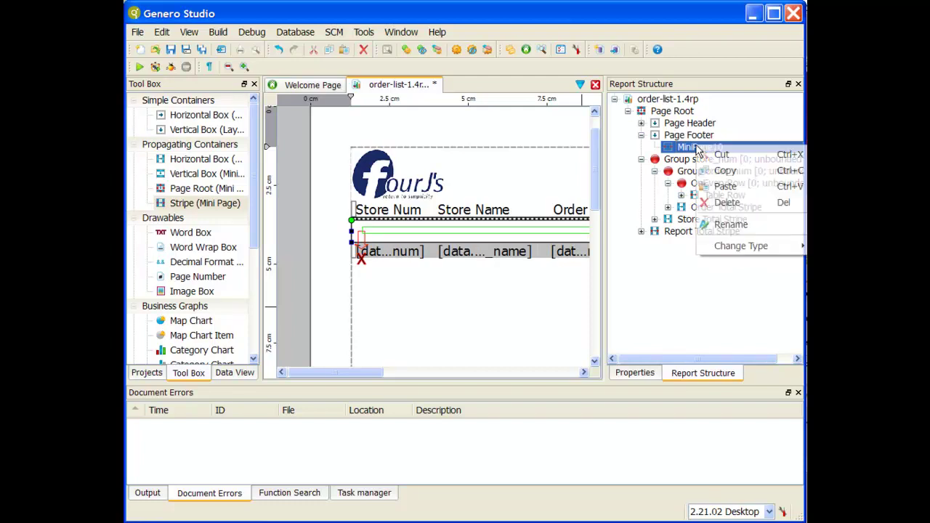
pyautogui.click(729, 223)
pyautogui.write('F')
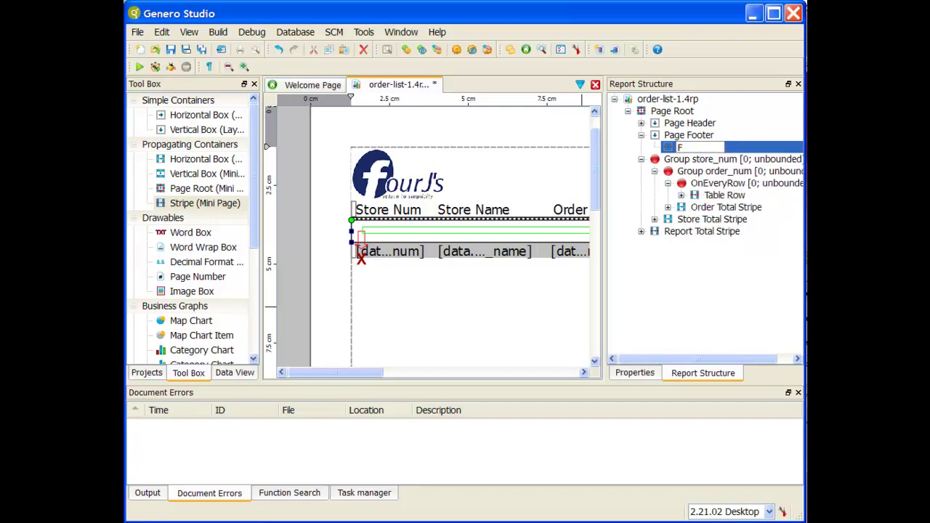
pyautogui.write('oorer Det')
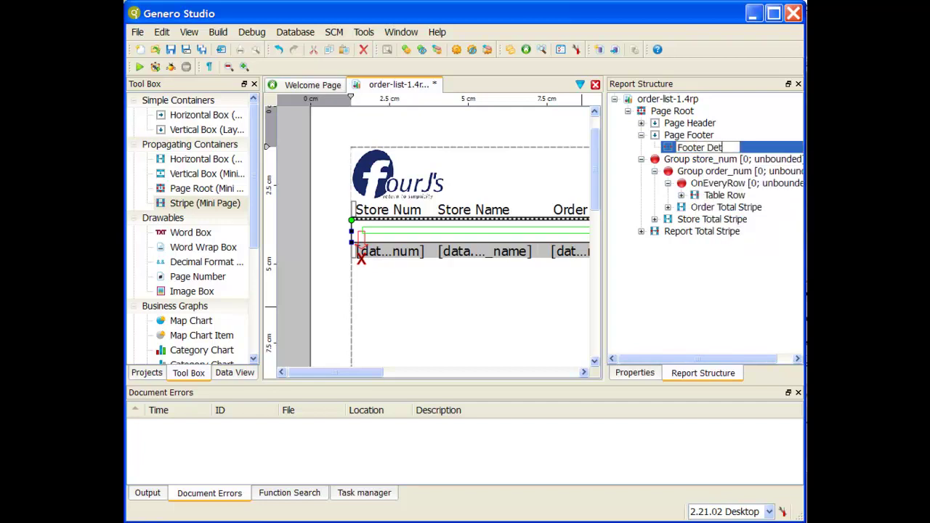
pyautogui.write('ail Stripe')
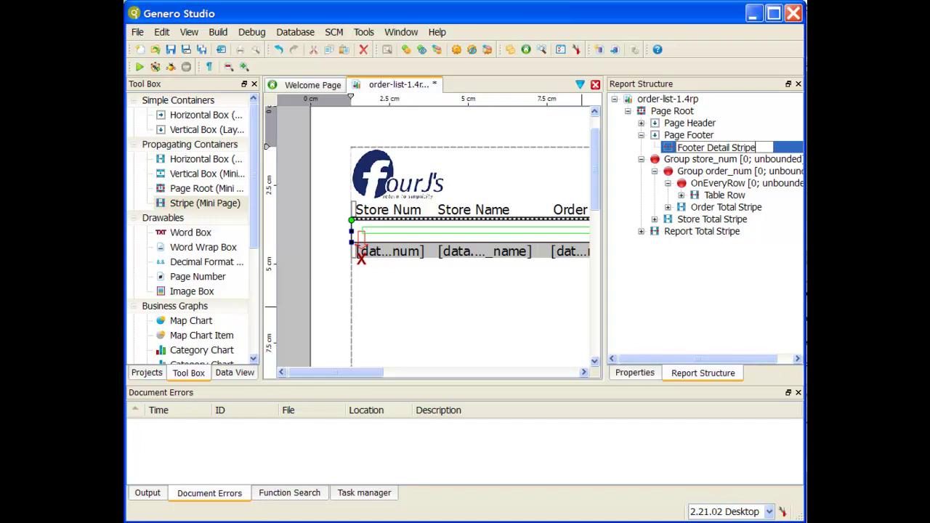
pyautogui.press('Return')
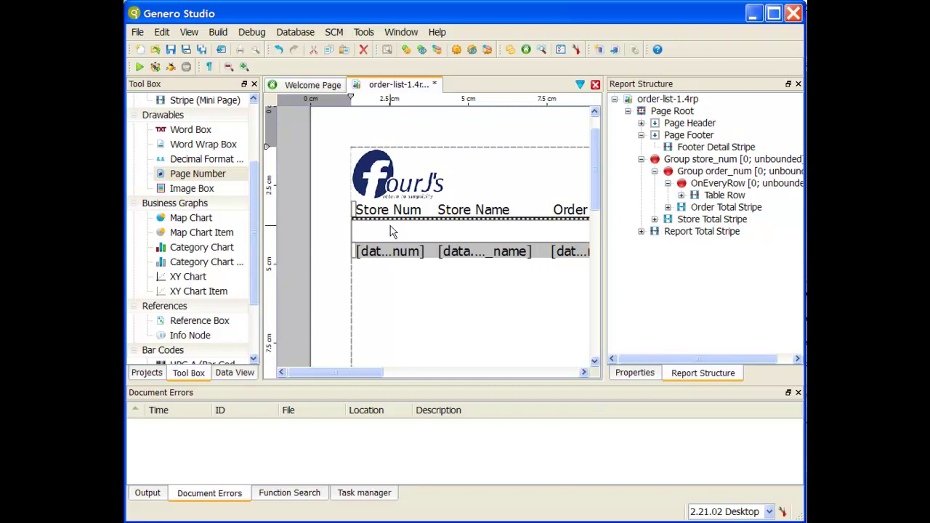
# Step: Place a Page Number box in the Footer Detail Stripe and set its Y position to max/2
pyautogui.click(697, 149)
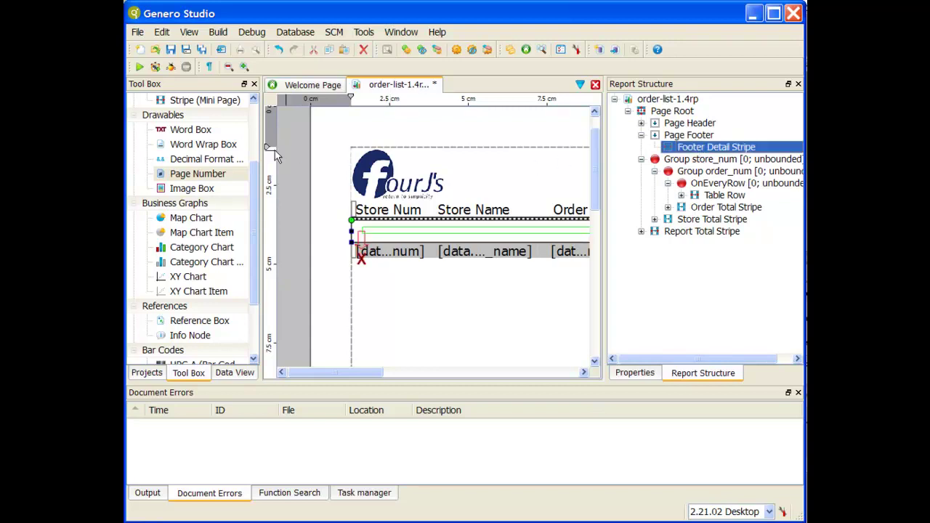
pyautogui.moveTo(205, 174); pyautogui.dragTo(394, 233)
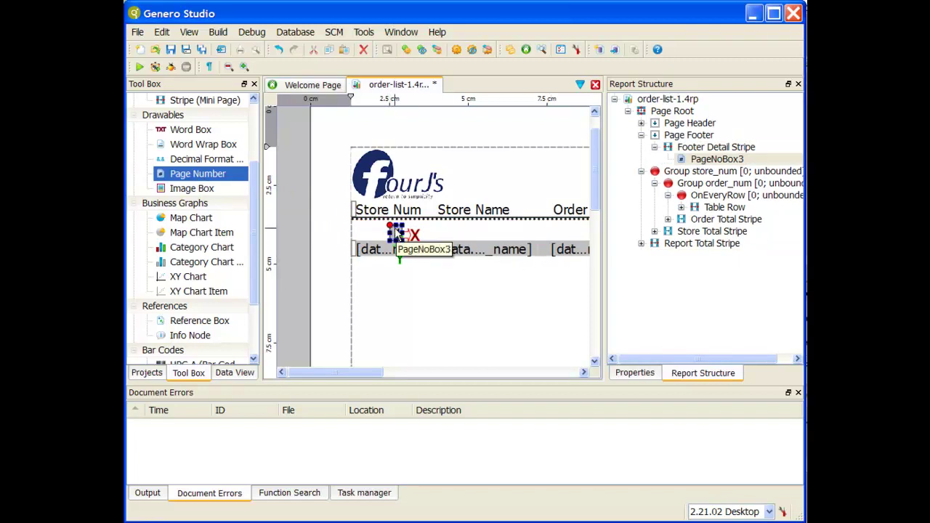
pyautogui.click(723, 159)
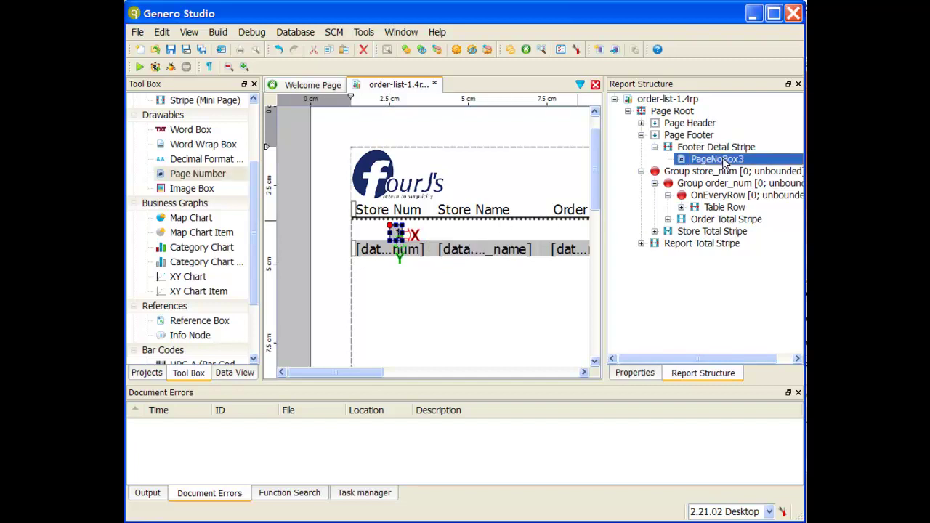
pyautogui.click(635, 374)
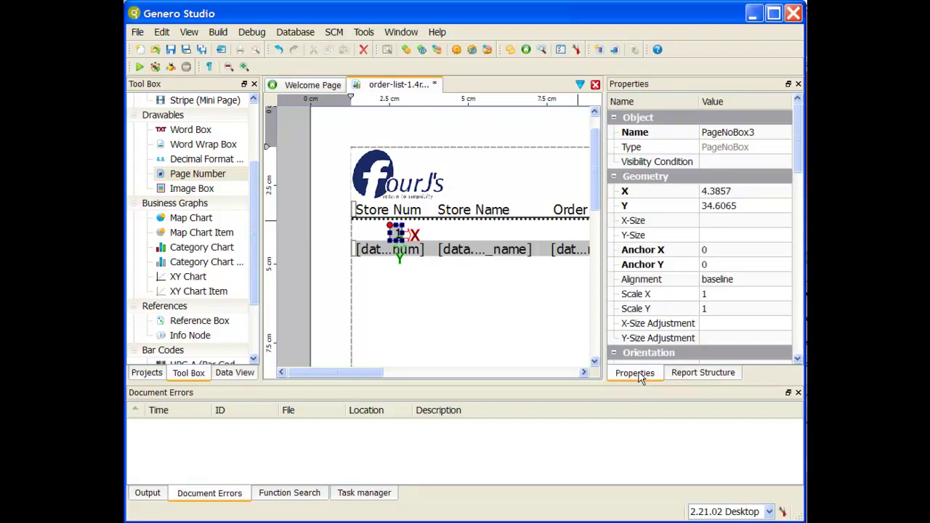
pyautogui.click(726, 206)
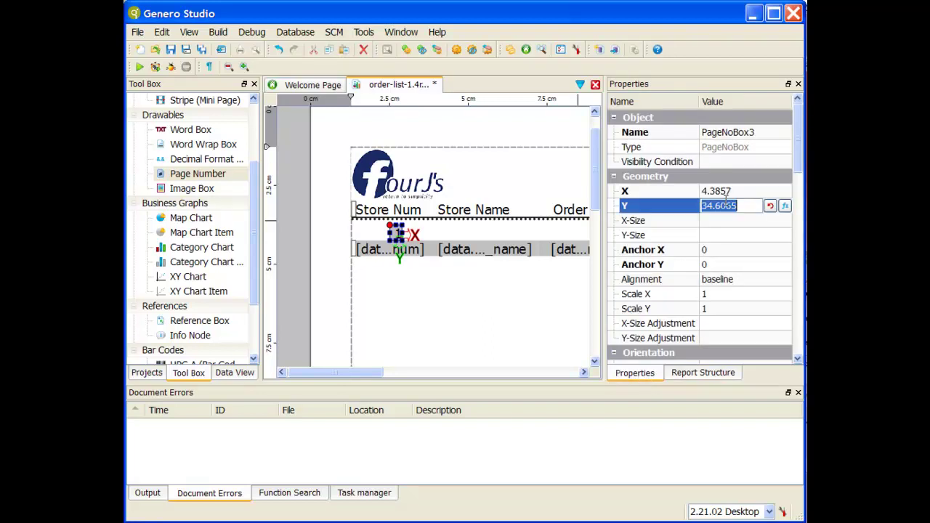
pyautogui.write('max/2')
pyautogui.press('Return')
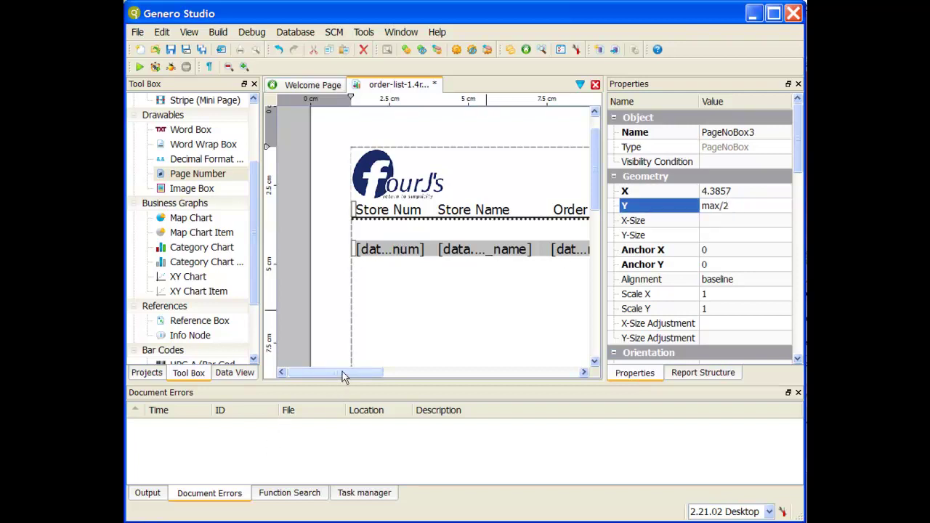
# Step: Set the X position of the page number box in the Footer Detail Stripe to 1cm
pyautogui.moveTo(344, 371); pyautogui.dragTo(451, 367)
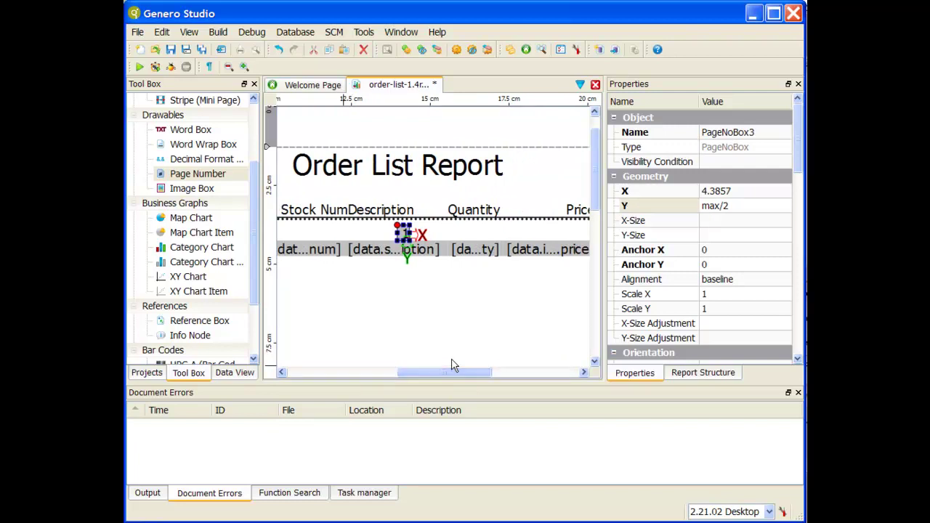
pyautogui.click(712, 197)
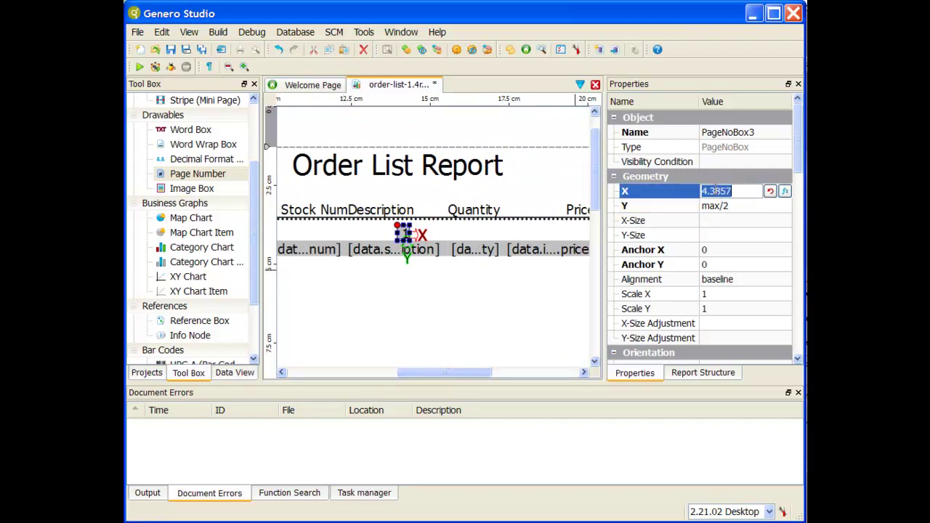
pyautogui.write('10')
pyautogui.write('m')
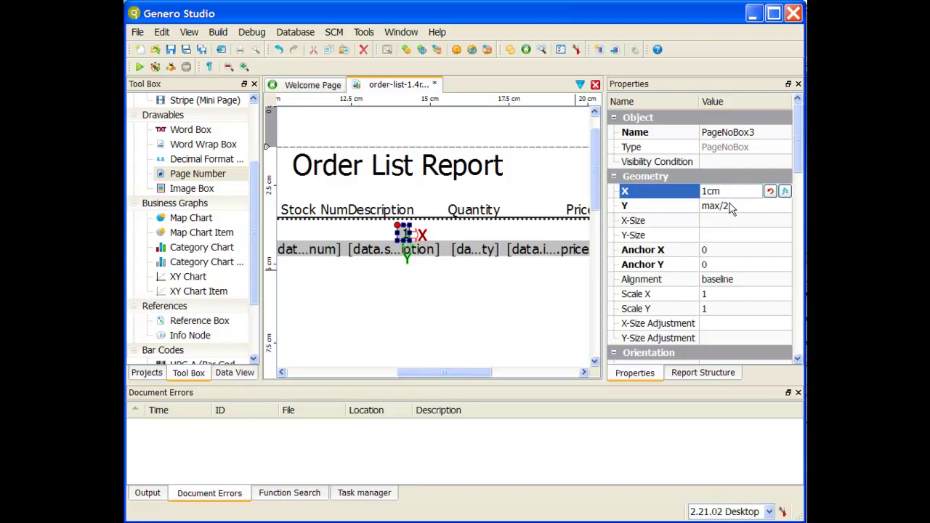
pyautogui.press('Return')
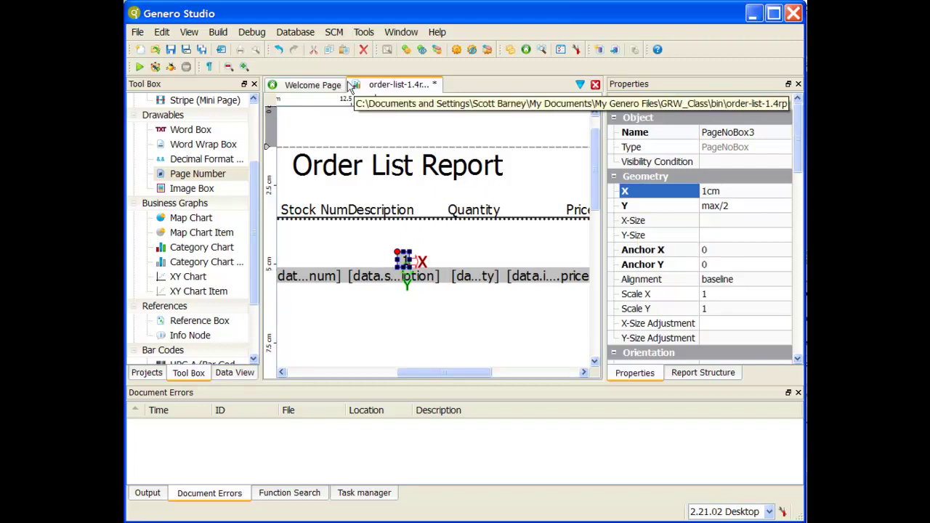
# Step: Save the report, run the application and page through the generated output to check the footer page numbers
pyautogui.click(173, 49)
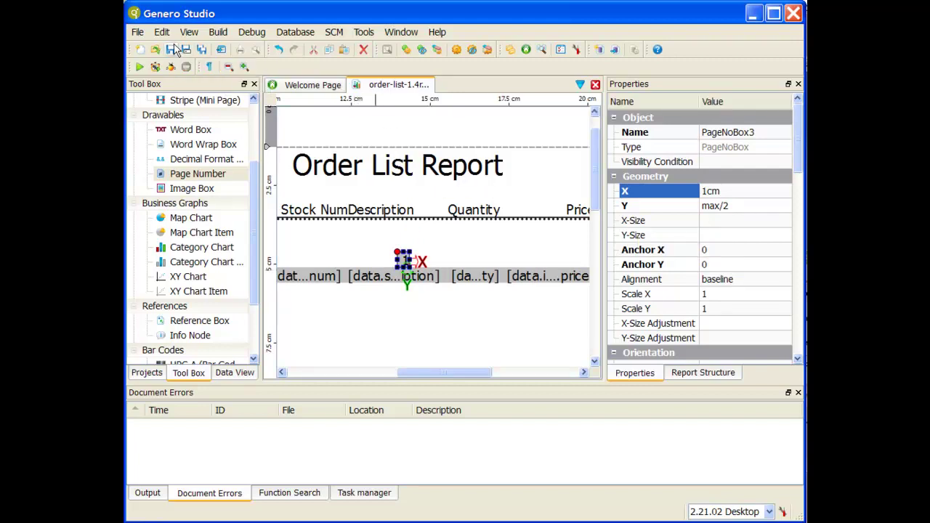
pyautogui.click(139, 67)
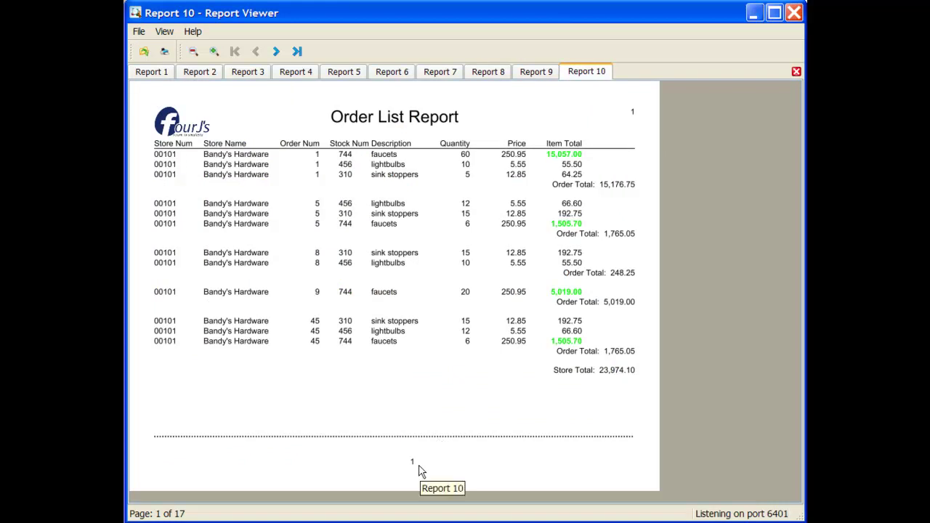
pyautogui.click(278, 52)
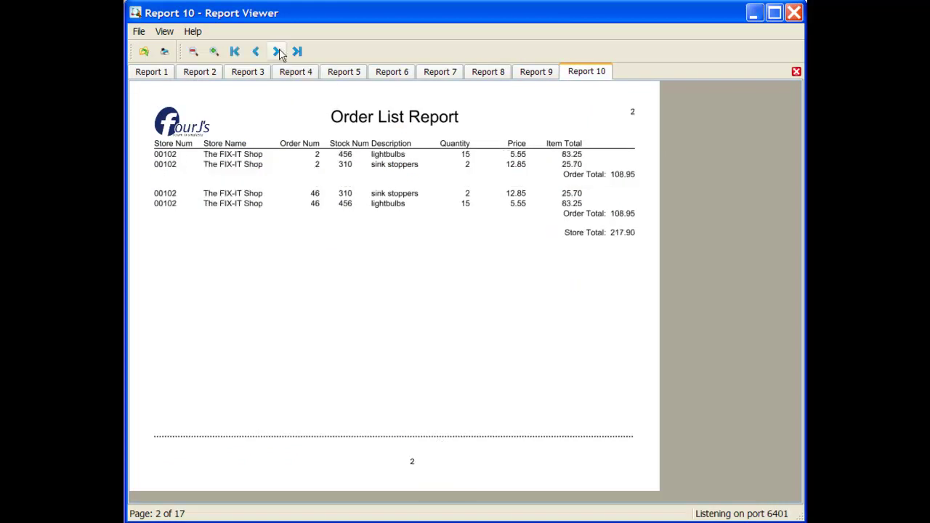
pyautogui.click(278, 52)
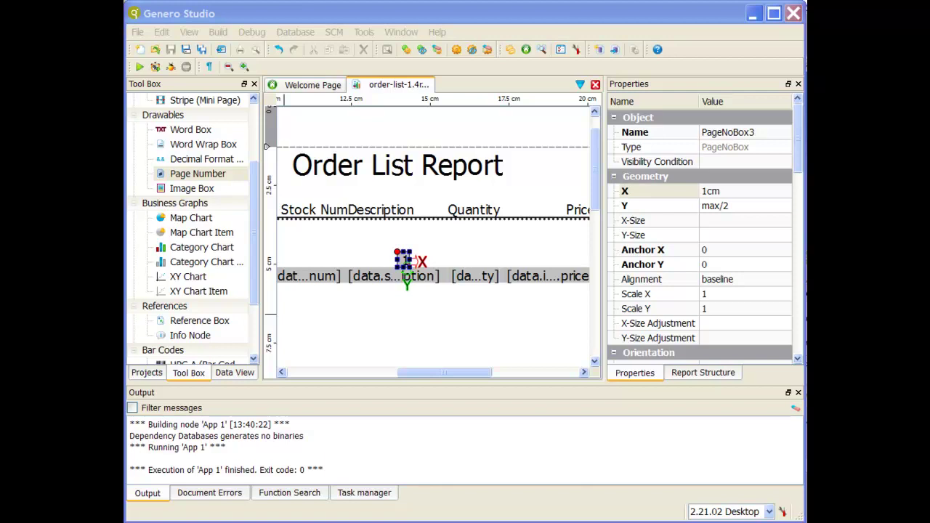
# Step: Copy the Page Header node in the report structure and paste the duplicate under Page Root
pyautogui.click(731, 374)
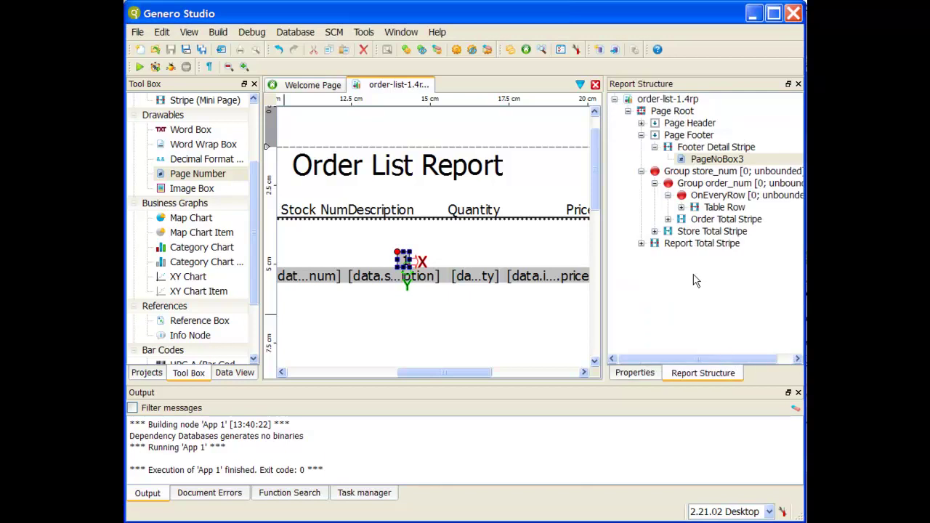
pyautogui.rightClick(668, 124)
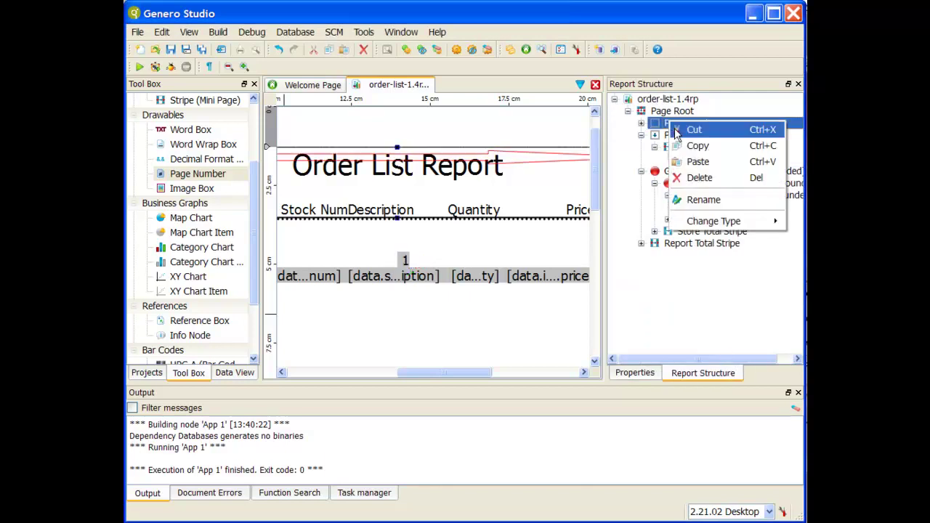
pyautogui.click(683, 147)
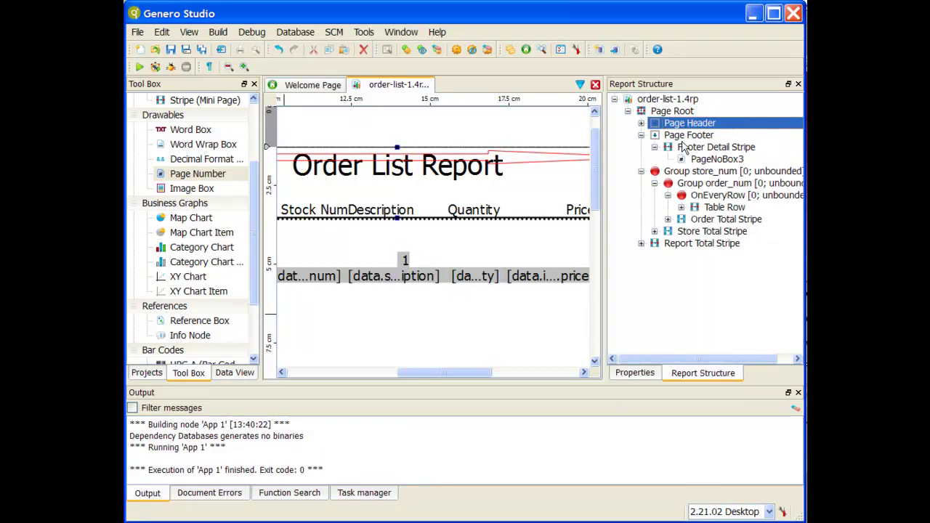
pyautogui.rightClick(676, 111)
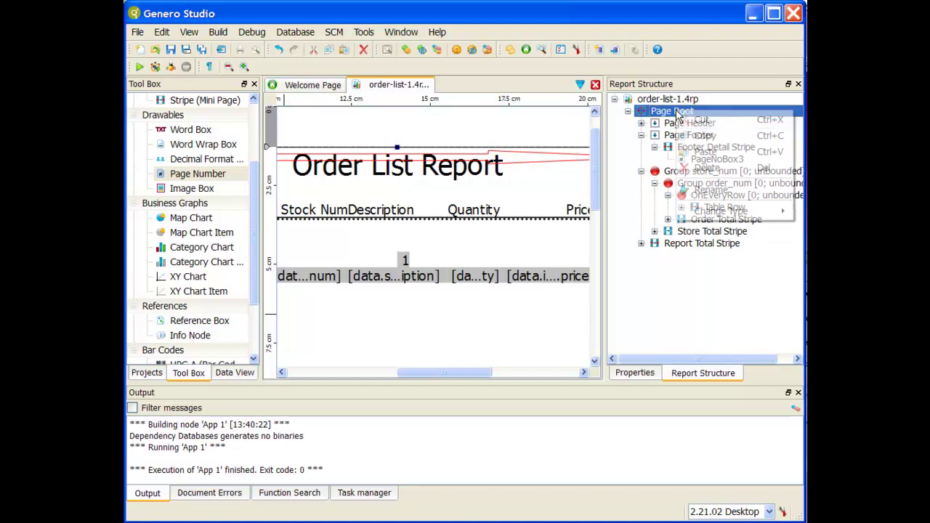
pyautogui.click(698, 152)
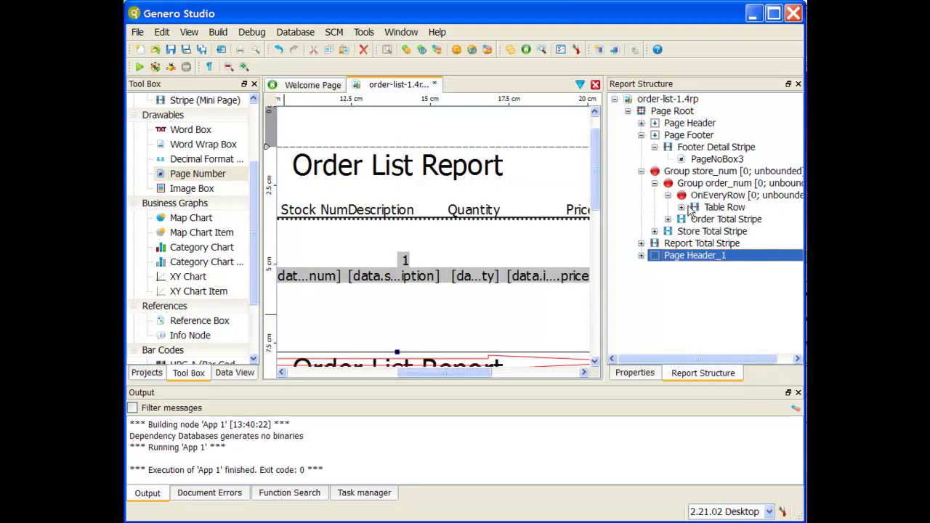
# Step: Rename the pasted copy of the Page Header as First Page Header
pyautogui.rightClick(694, 265)
pyautogui.click(735, 337)
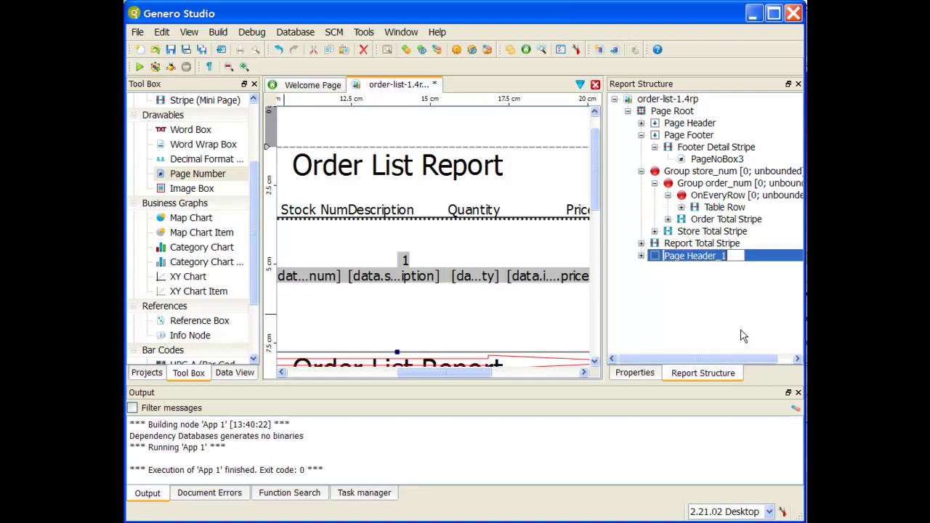
pyautogui.write('First Page Header')
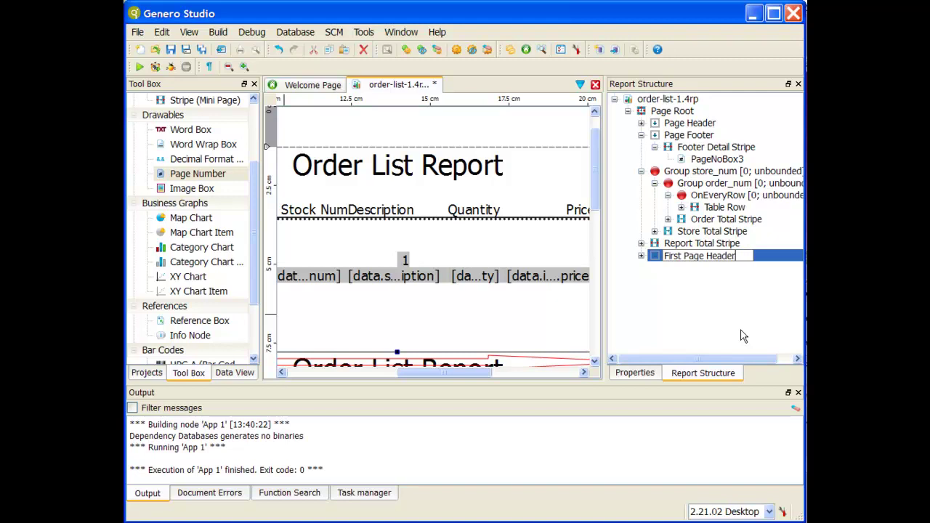
pyautogui.press('Return')
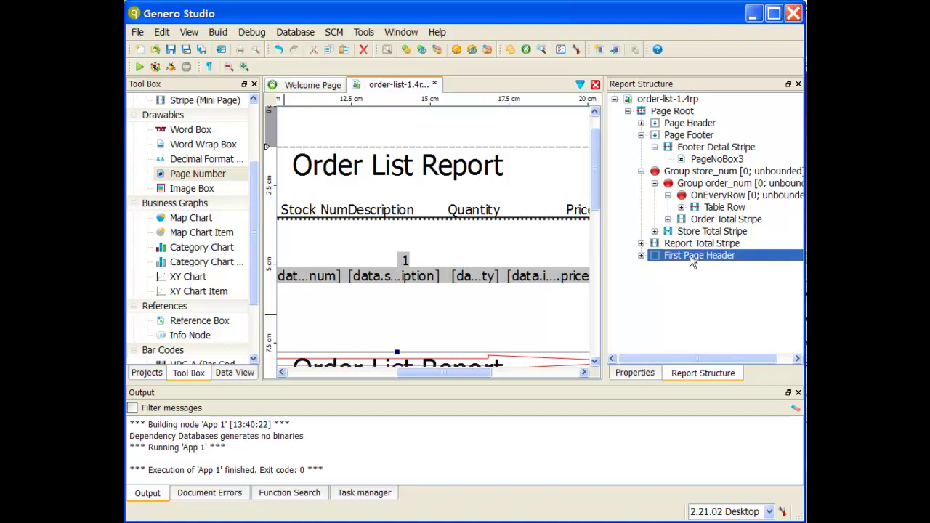
# Step: Set the Section property of the First Page Header to firstPageHeader
pyautogui.click(636, 373)
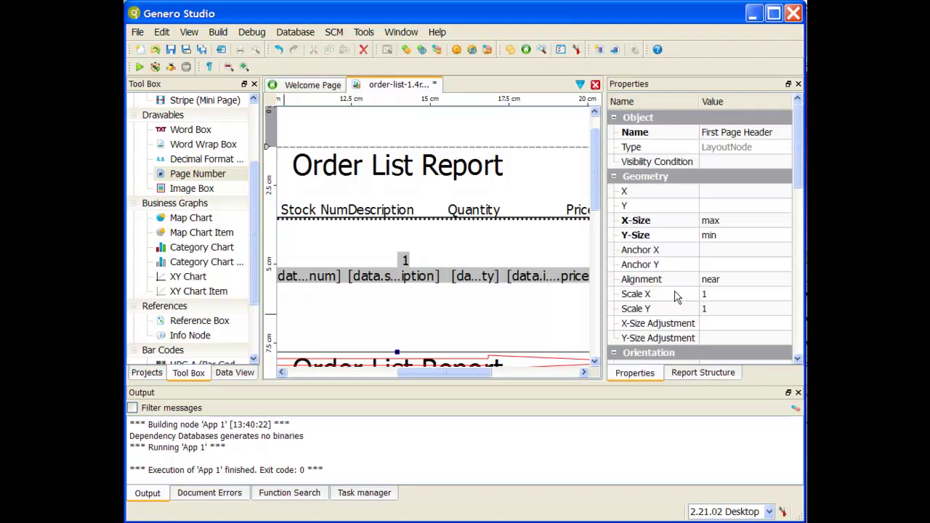
pyautogui.scroll(-3, 675, 290)
pyautogui.click(756, 325)
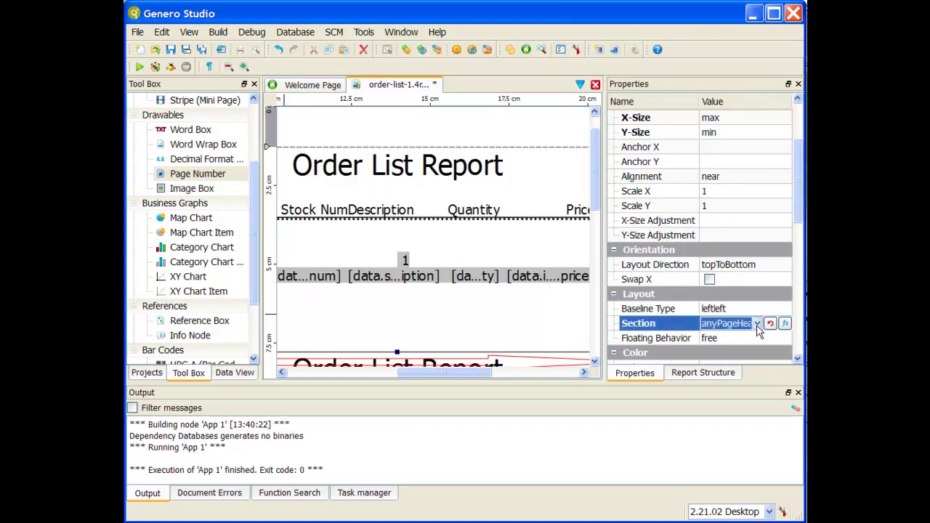
pyautogui.click(756, 324)
pyautogui.click(752, 349)
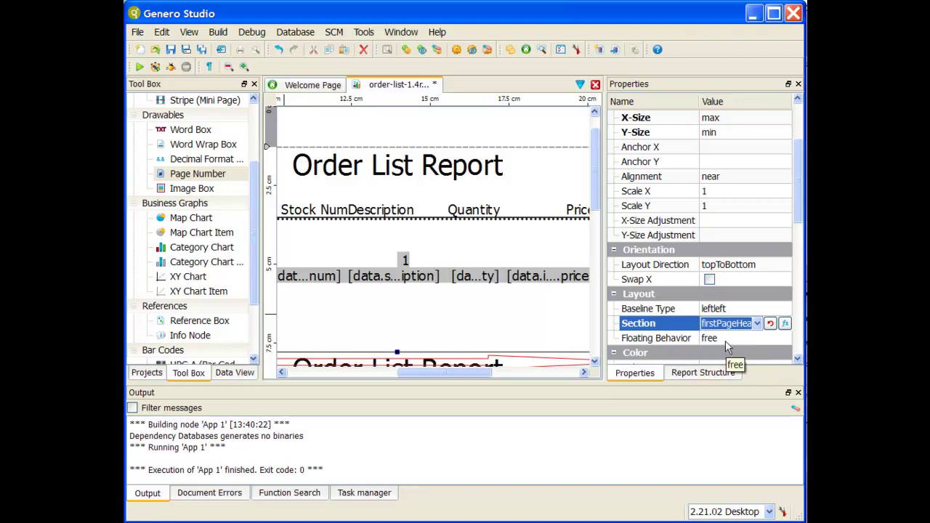
# Step: Move the First Page Header above the Page Header under Page Root and collapse the Page Header node
pyautogui.click(713, 374)
pyautogui.moveTo(677, 260); pyautogui.dragTo(680, 133)
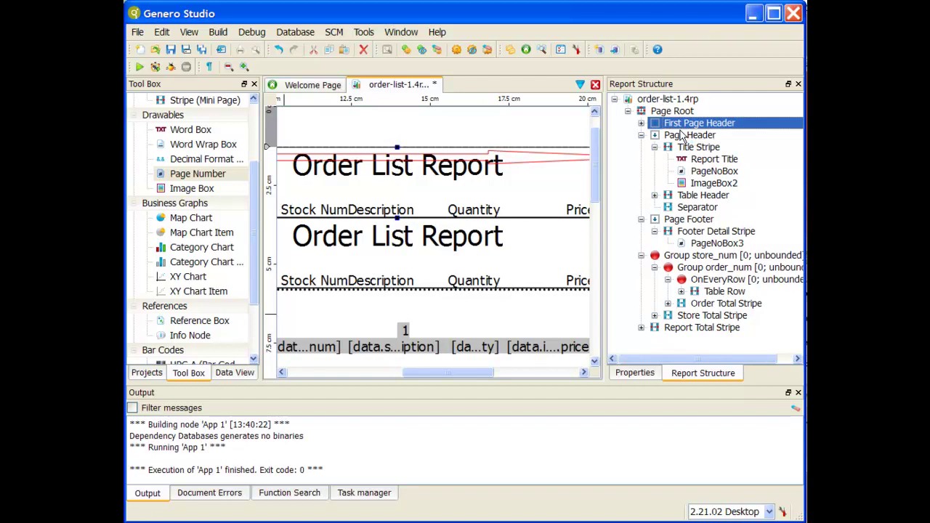
pyautogui.click(641, 136)
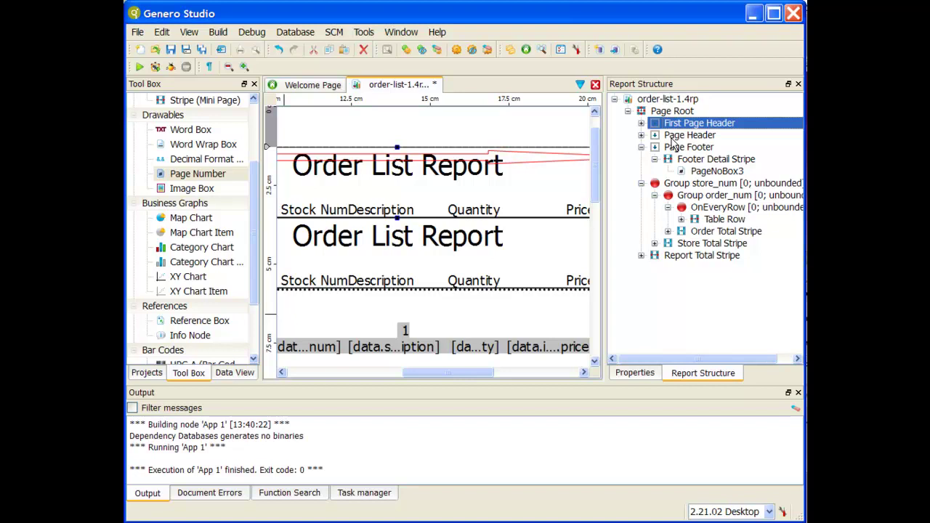
# Step: Add an Info Node to the end of the Table Row in the OnEveryRow trigger
pyautogui.click(720, 220)
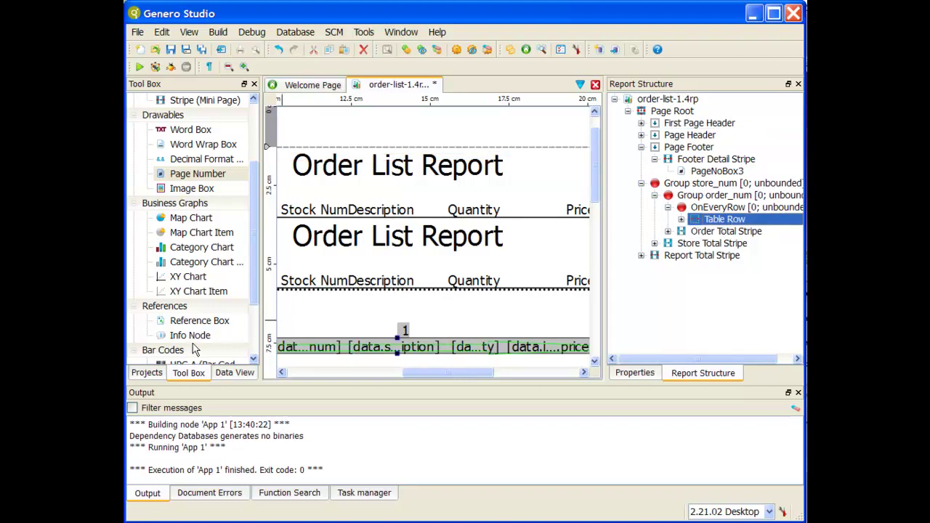
pyautogui.moveTo(194, 341); pyautogui.dragTo(689, 224)
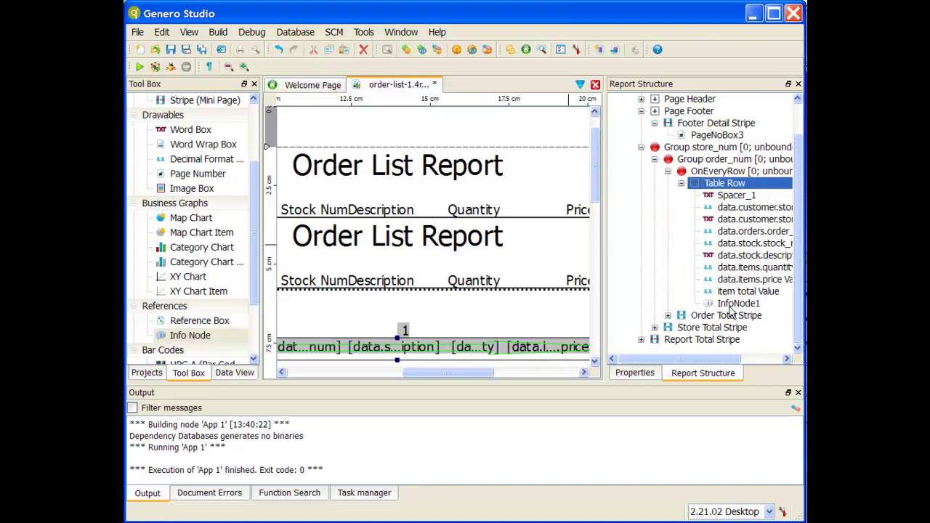
pyautogui.click(738, 292)
# Step: Rename the new info node in the Table Row as Report Total InfoNode
pyautogui.click(738, 304)
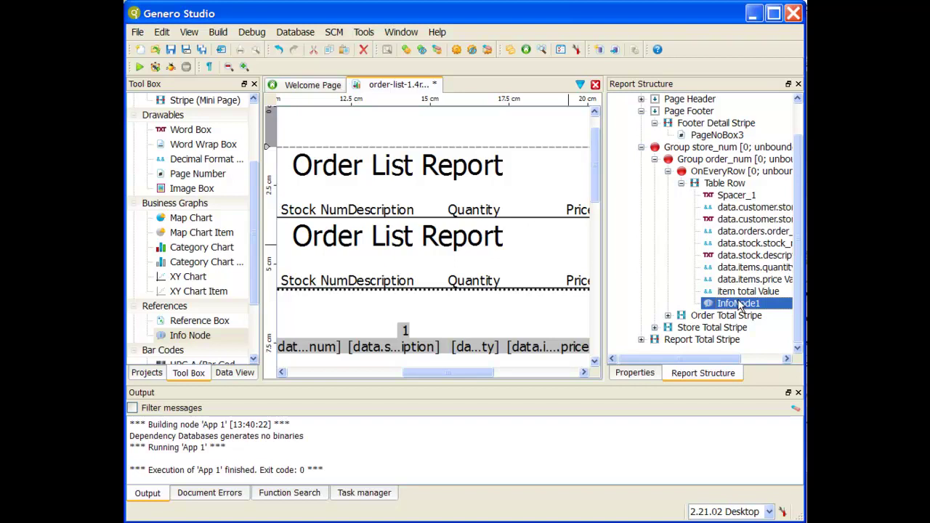
pyautogui.rightClick(738, 304)
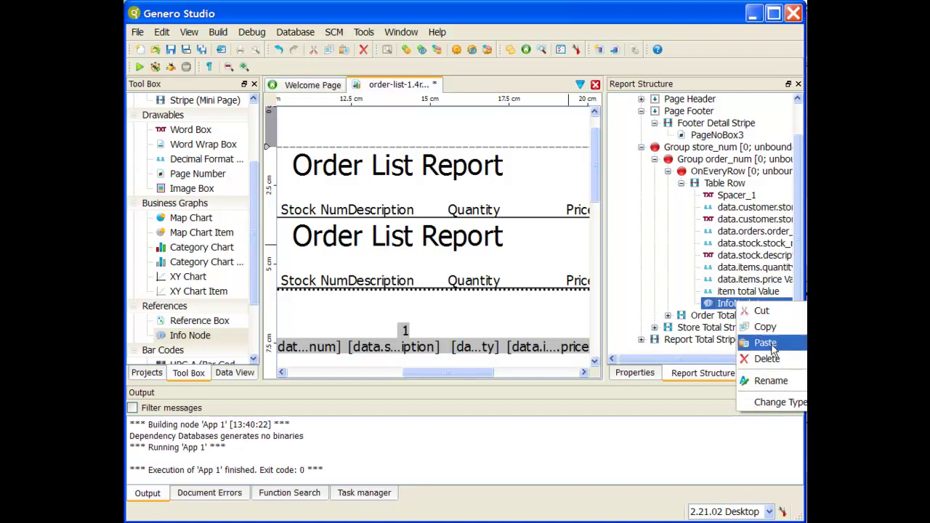
pyautogui.click(770, 381)
pyautogui.write('Repor')
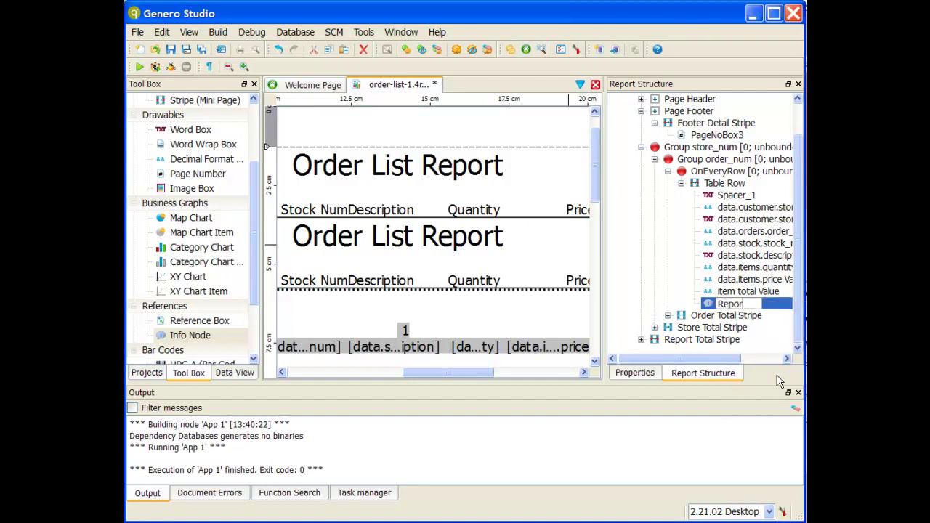
pyautogui.write('t Total I')
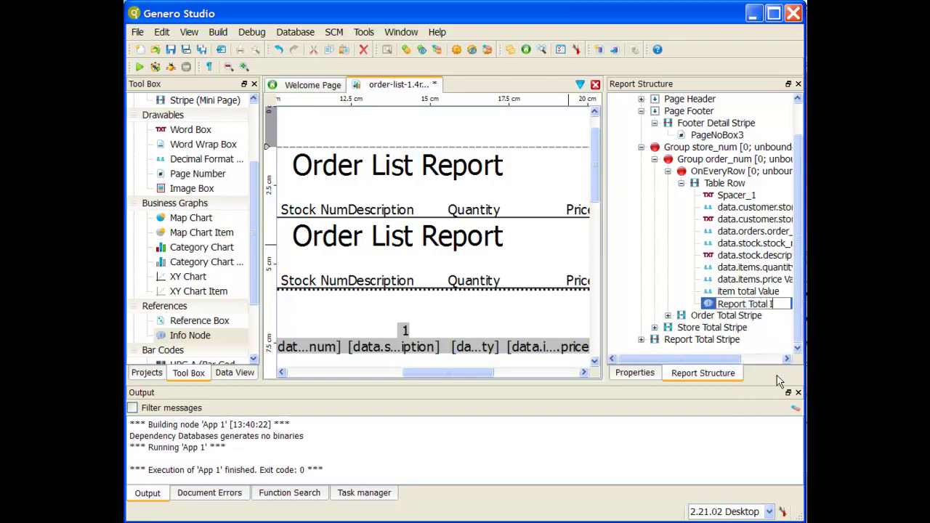
pyautogui.write('nfoNode')
pyautogui.press('Return')
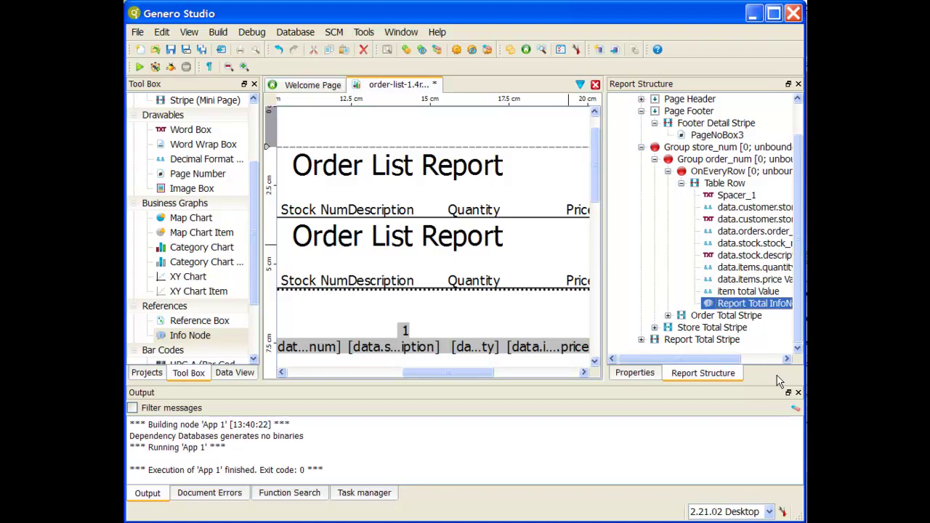
# Step: Open the RTL expression for the Report Total InfoNode's Value property and begin it with the report_total variable
pyautogui.click(624, 374)
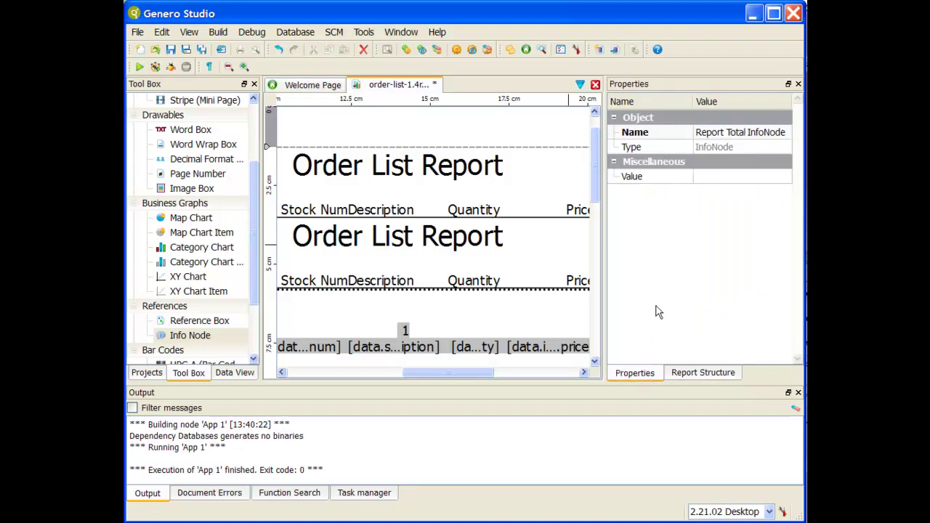
pyautogui.click(651, 179)
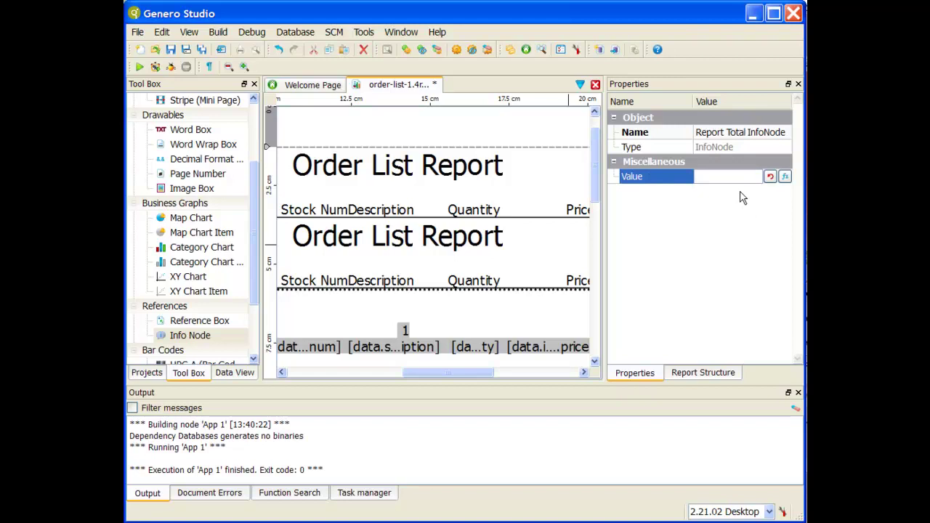
pyautogui.click(785, 176)
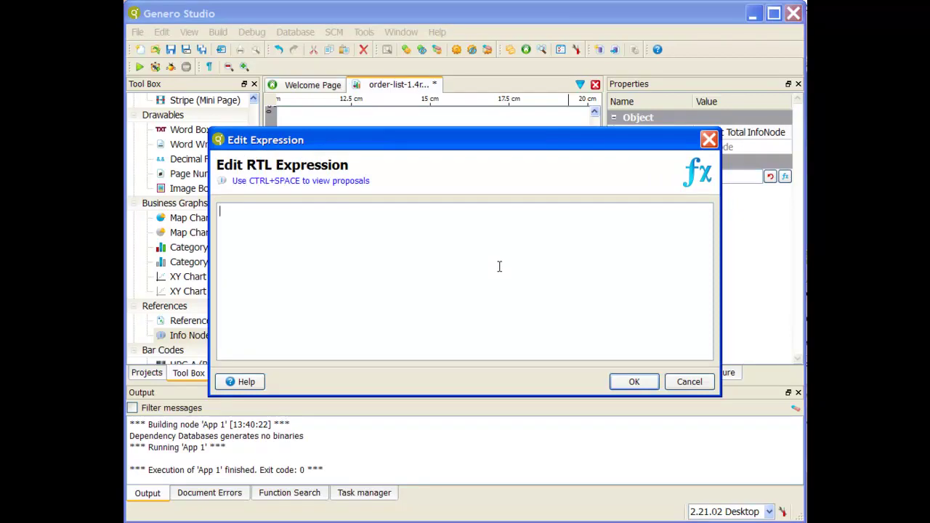
pyautogui.write('re')
pyautogui.hotkey('ctrl', 'space')
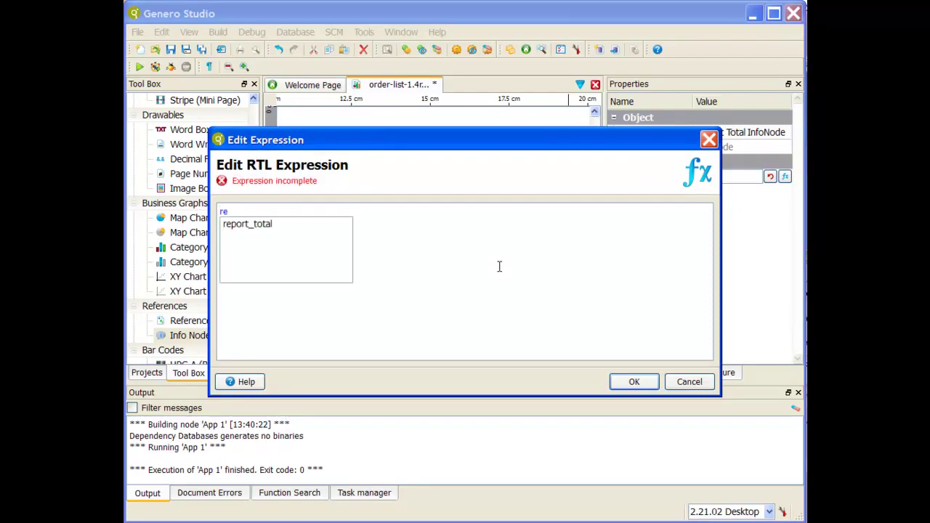
pyautogui.press('Return')
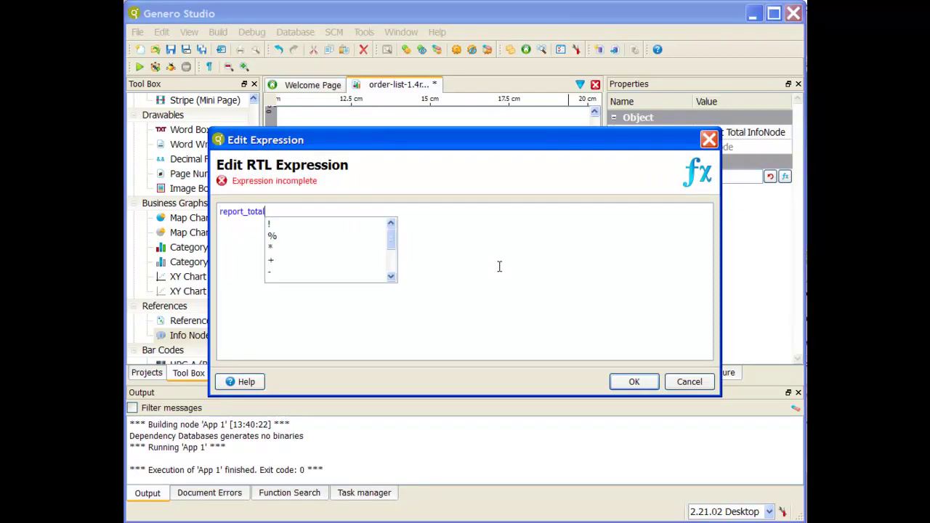
# Step: Append a format method call with an opening parenthesis to report_total in the RTL expression
pyautogui.press('Down')
pyautogui.press('Down')
pyautogui.press('Down')
pyautogui.press('Down')
pyautogui.press('Down')
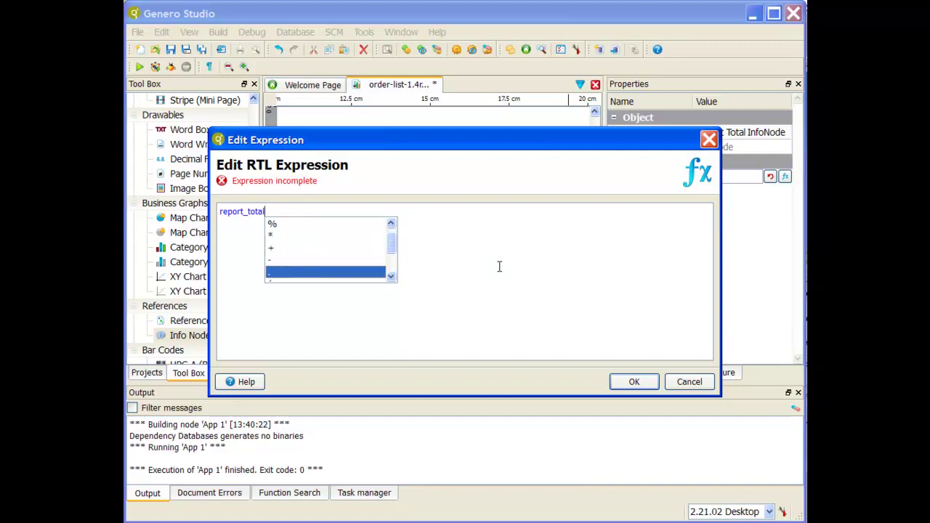
pyautogui.press('Return')
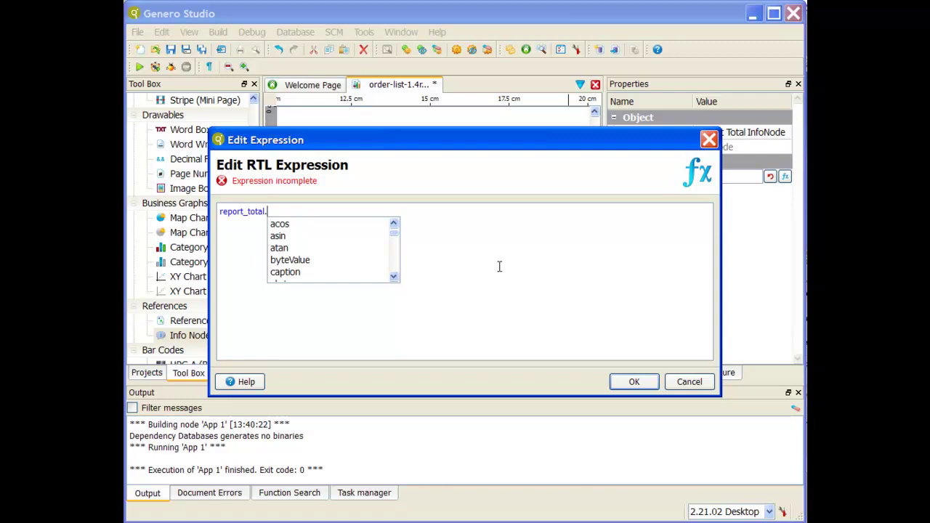
pyautogui.press('Down')
pyautogui.press('Down')
pyautogui.press('Down')
pyautogui.press('Down')
pyautogui.press('Down')
pyautogui.press('Down')
pyautogui.press('Down')
pyautogui.write('f')
pyautogui.press('Down')
pyautogui.press('Down')
pyautogui.press('Down')
pyautogui.press('Return')
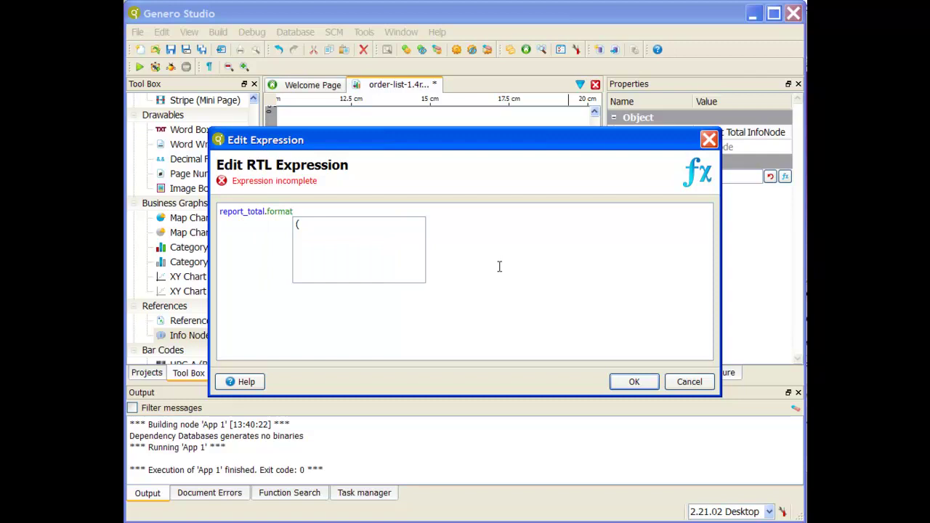
pyautogui.press('Return')
# Step: Complete the format call with the string "-,---,---,--&.&&" and a closing parenthesis, and apply the expression to the info node's Value
pyautogui.write('"')
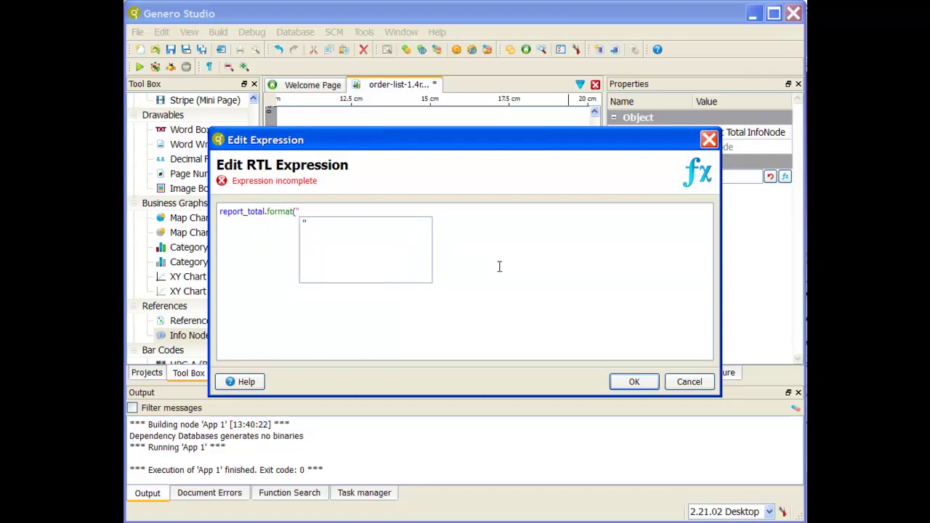
pyautogui.write('-,---')
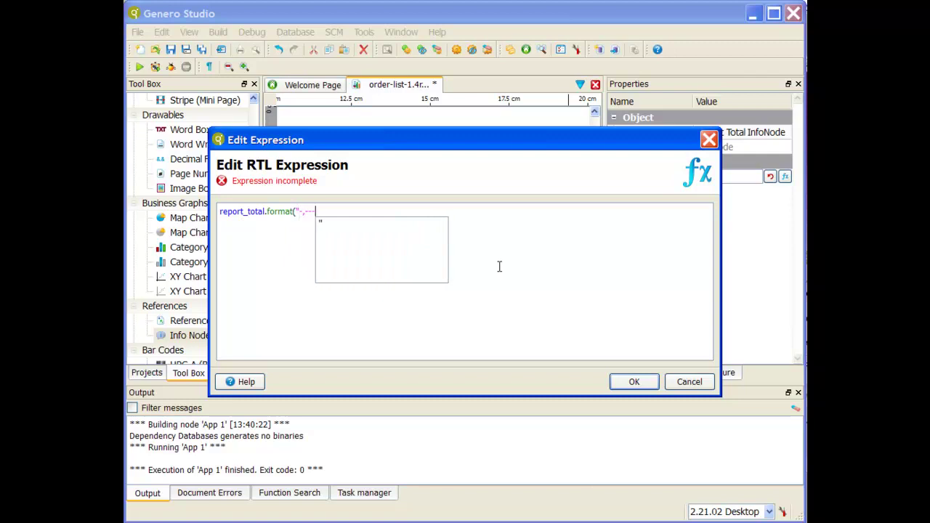
pyautogui.write(',--')
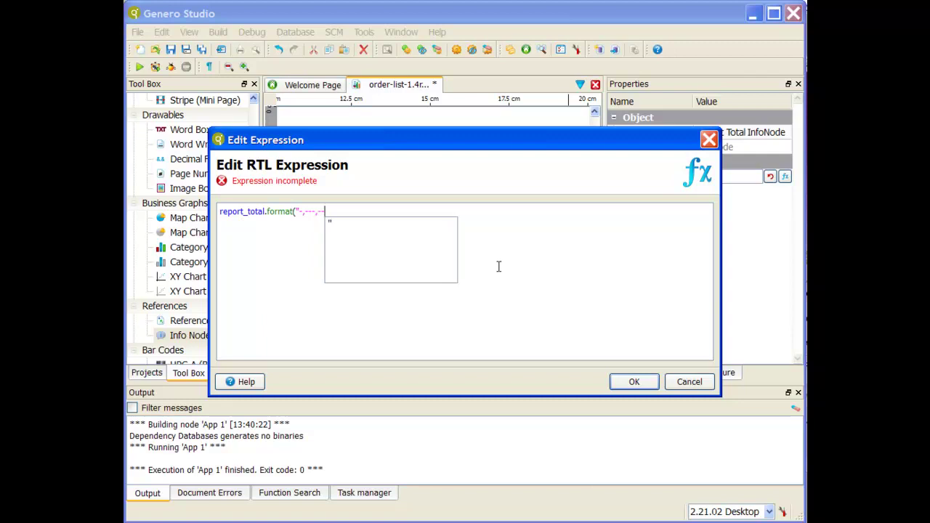
pyautogui.write('-,--')
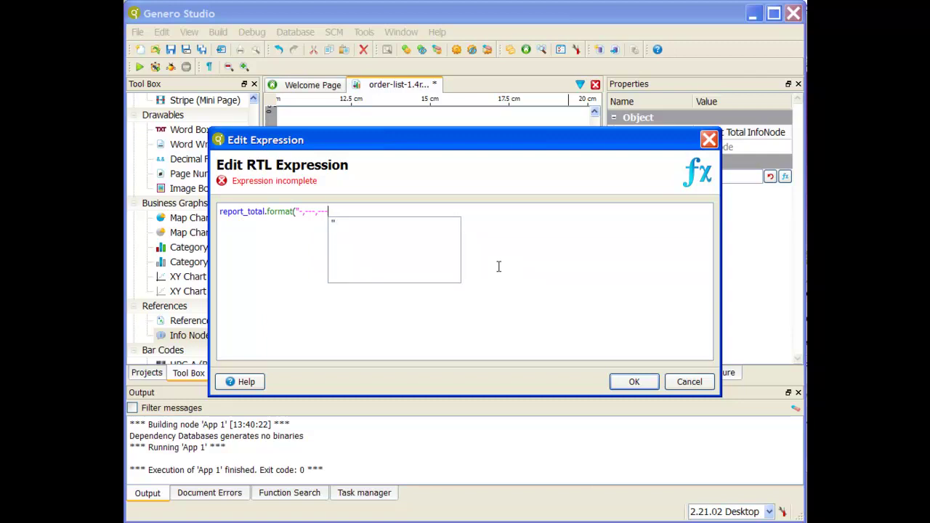
pyautogui.write('&.')
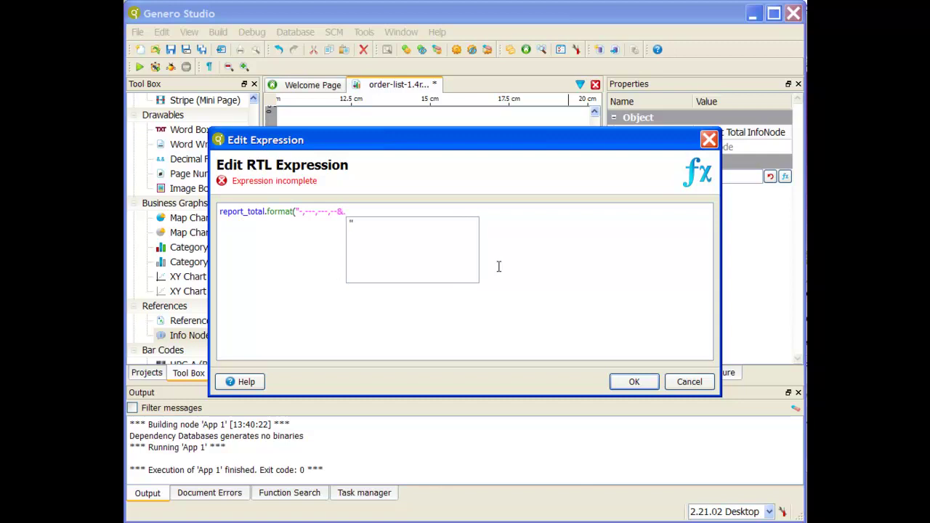
pyautogui.write('&&"')
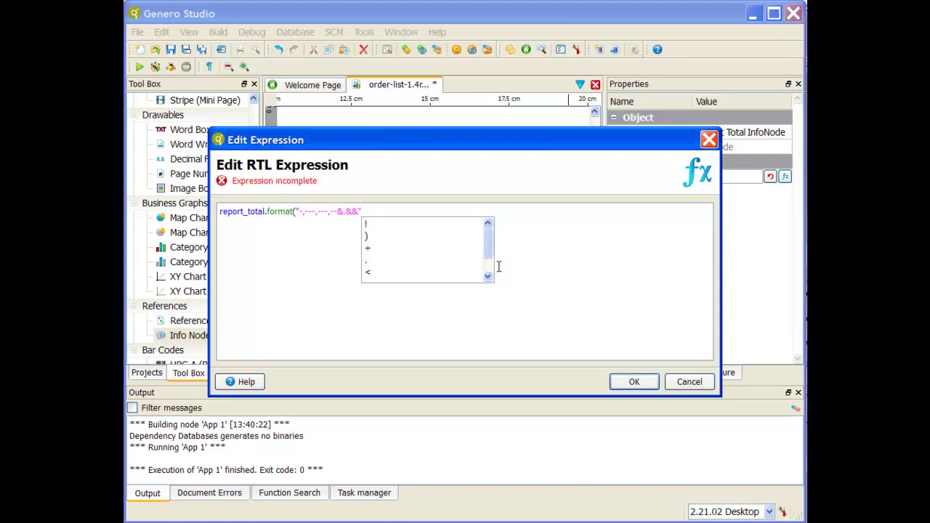
pyautogui.write(')')
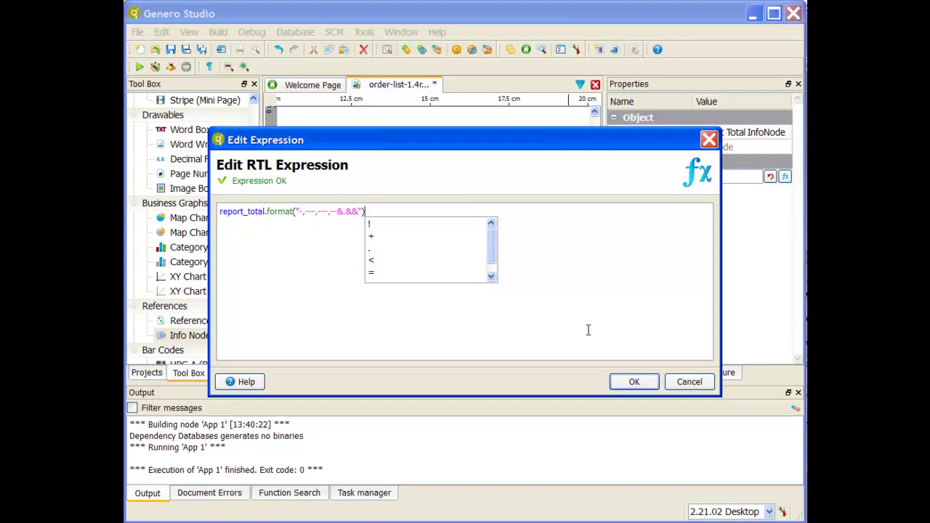
pyautogui.click(632, 383)
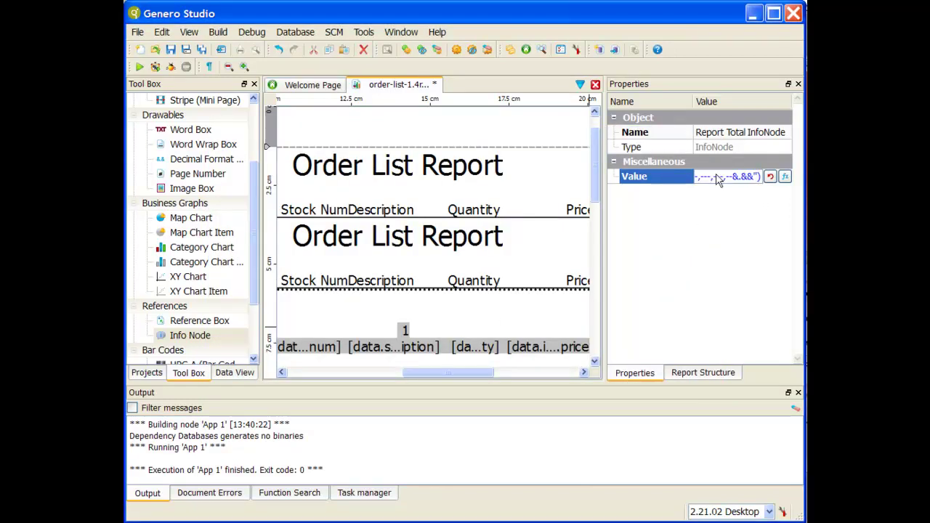
pyautogui.click(722, 144)
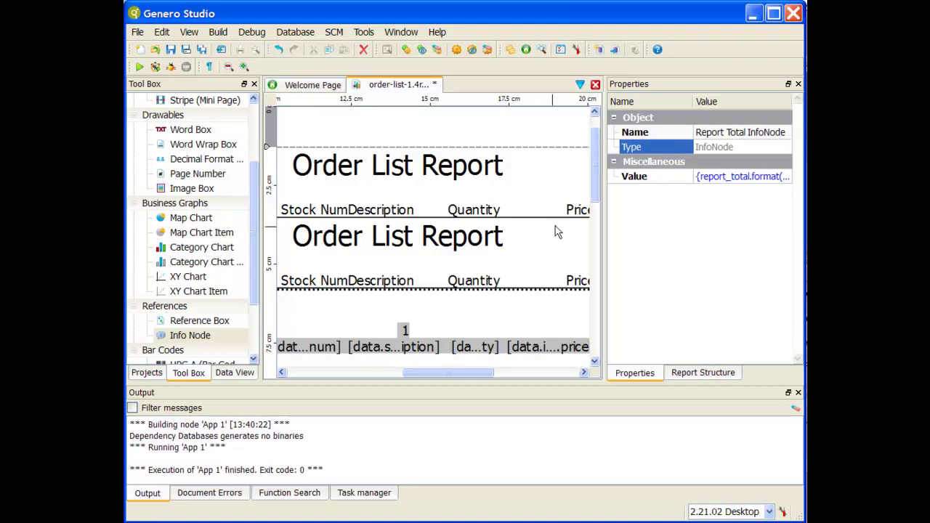
# Step: Delete ImageBox2 and PageNoBox from the Title Stripe of the Page Header
pyautogui.click(703, 372)
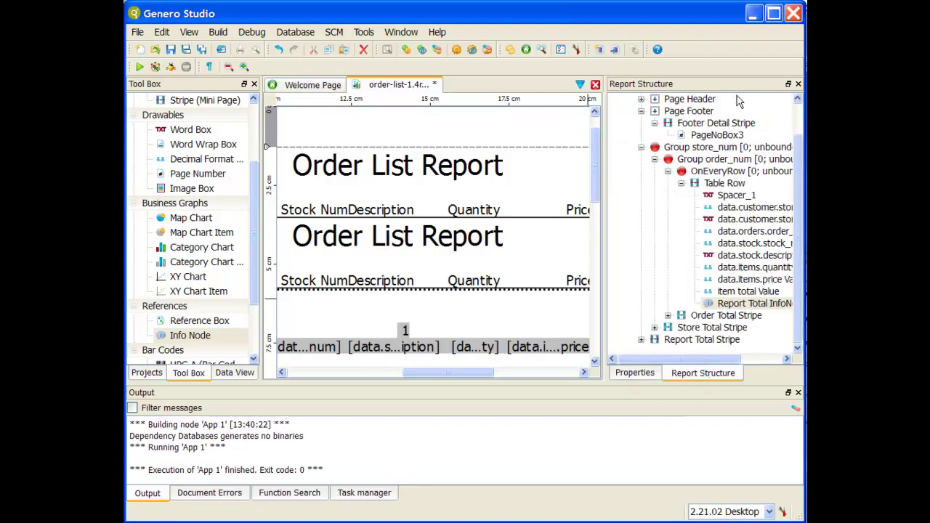
pyautogui.scroll(1, 703, 125)
pyautogui.click(642, 135)
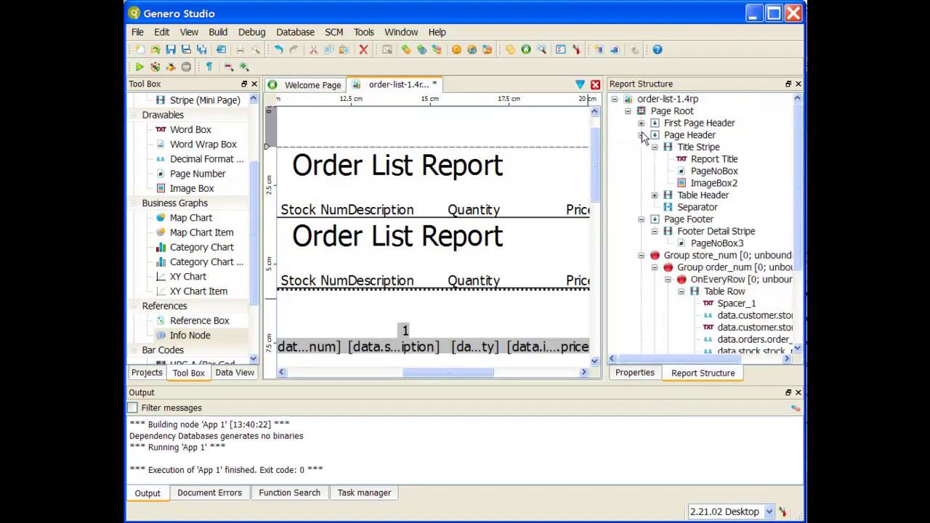
pyautogui.click(677, 136)
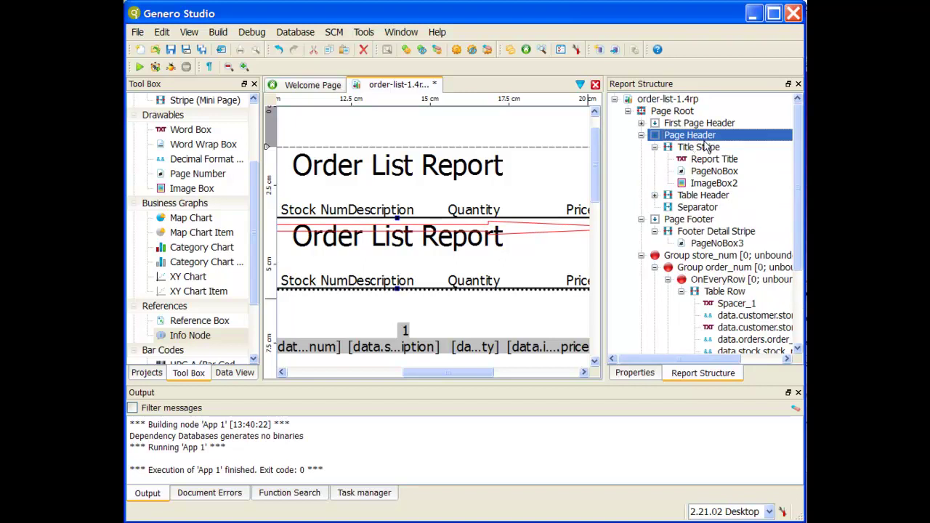
pyautogui.click(704, 148)
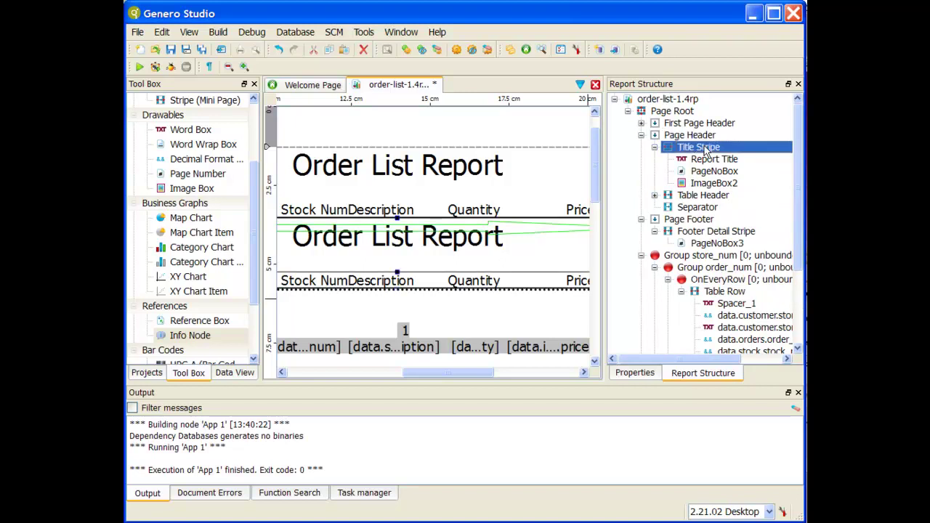
pyautogui.click(709, 185)
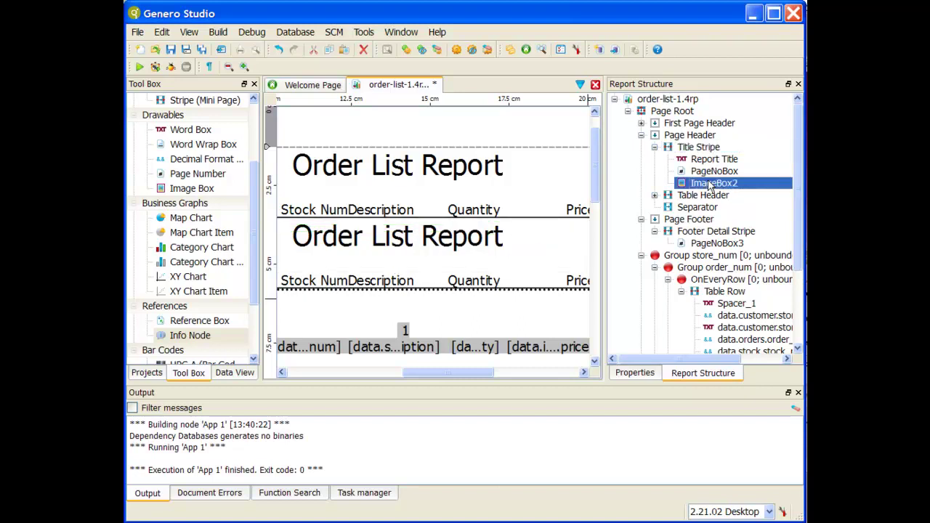
pyautogui.press('Delete')
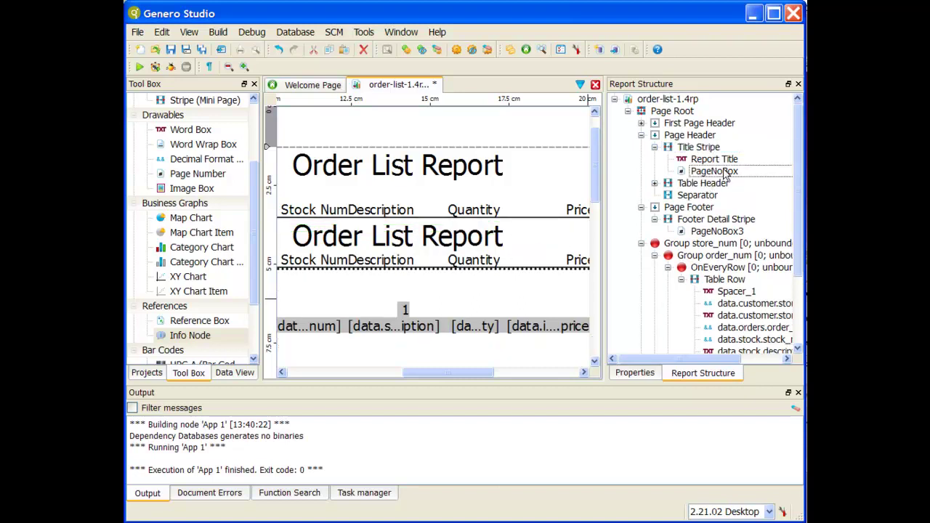
pyautogui.click(723, 172)
pyautogui.press('Delete')
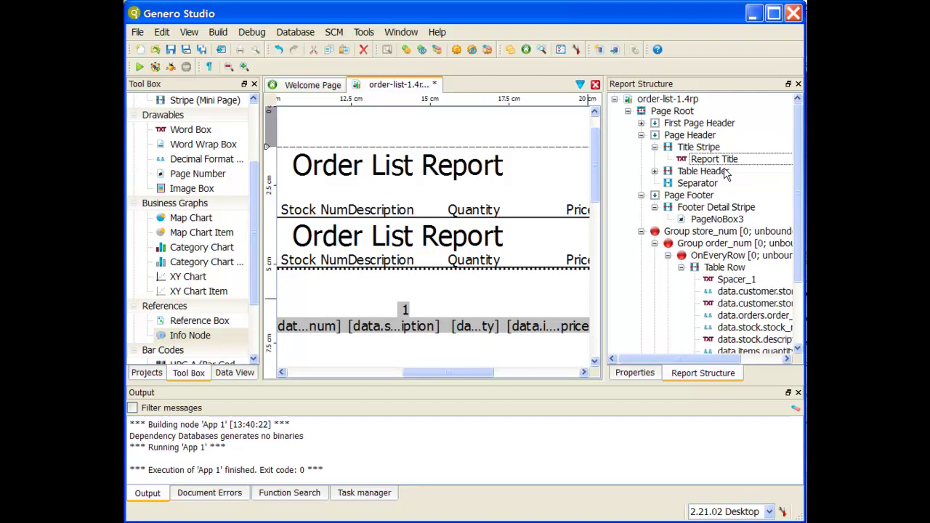
# Step: Add a Word Box at the left end of the Page Header's Title Stripe, above the Store Num column heading
pyautogui.moveTo(431, 372); pyautogui.dragTo(332, 363)
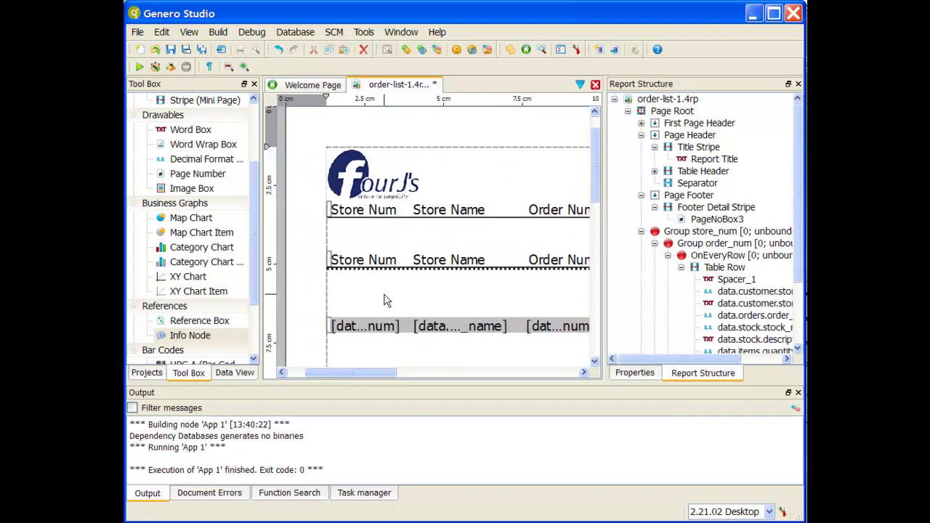
pyautogui.click(391, 236)
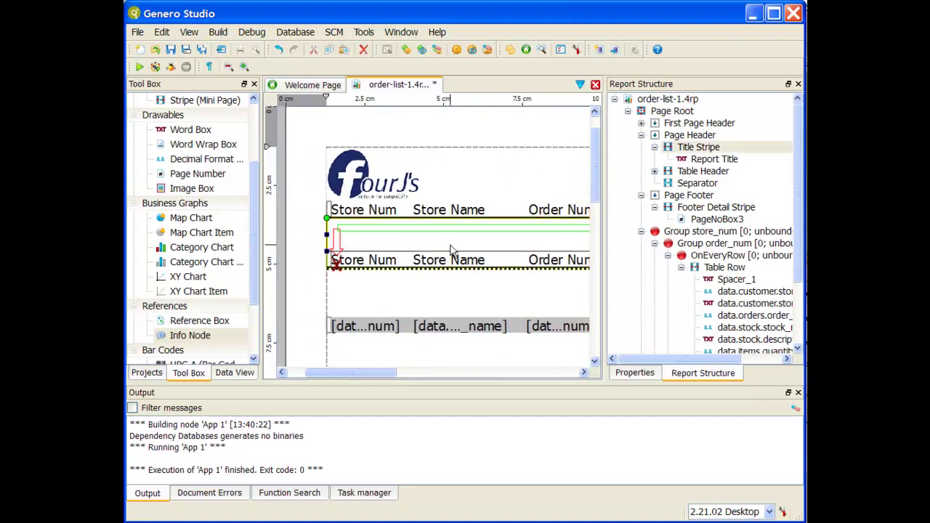
pyautogui.scroll(-1, 230, 250)
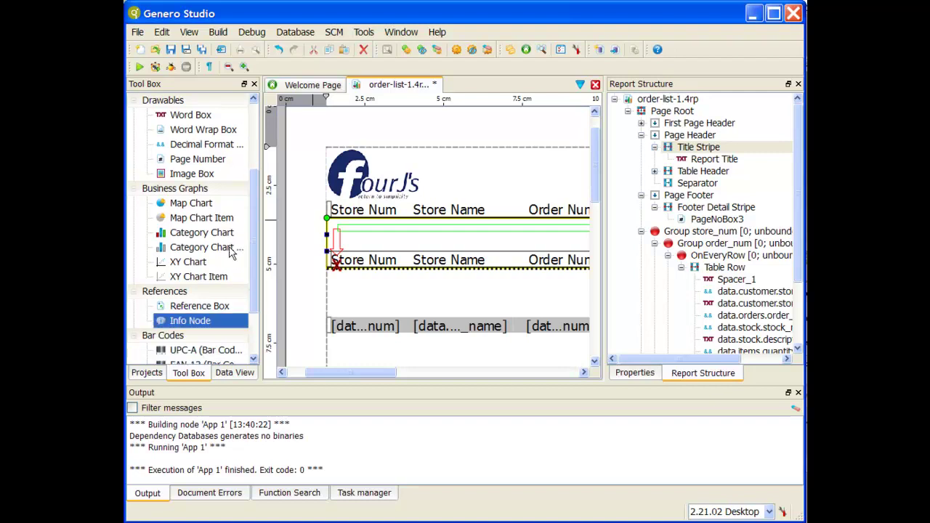
pyautogui.scroll(3, 198, 253)
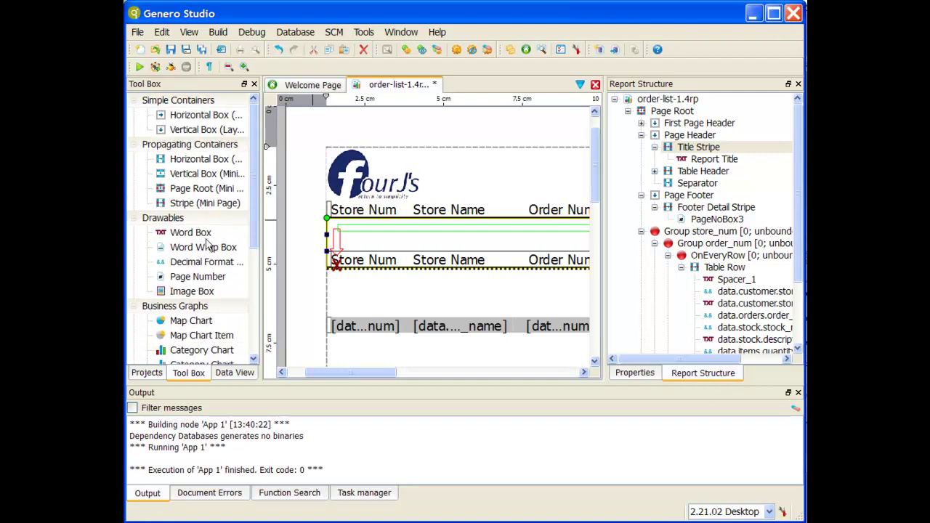
pyautogui.moveTo(201, 233); pyautogui.dragTo(340, 240)
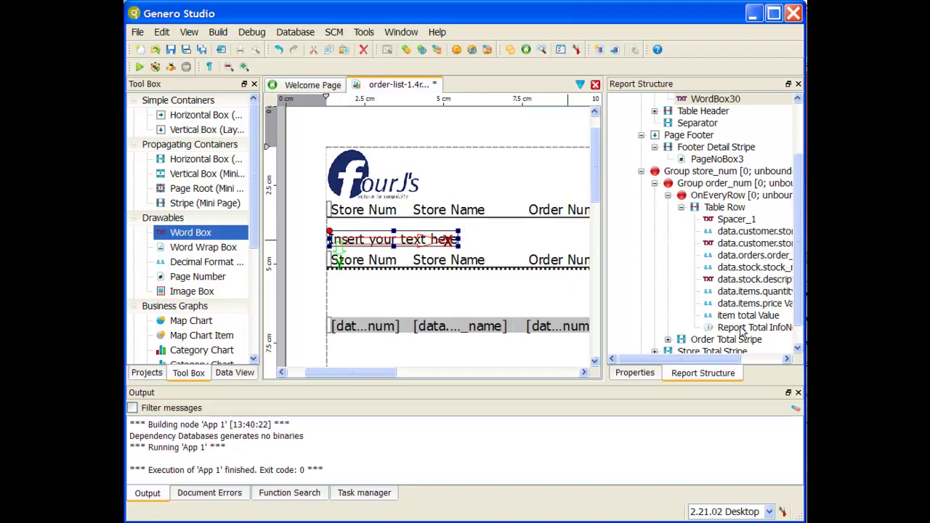
# Step: Rename the new word box in the Page Header's Title Stripe as Running Report Total Caption
pyautogui.rightClick(721, 103)
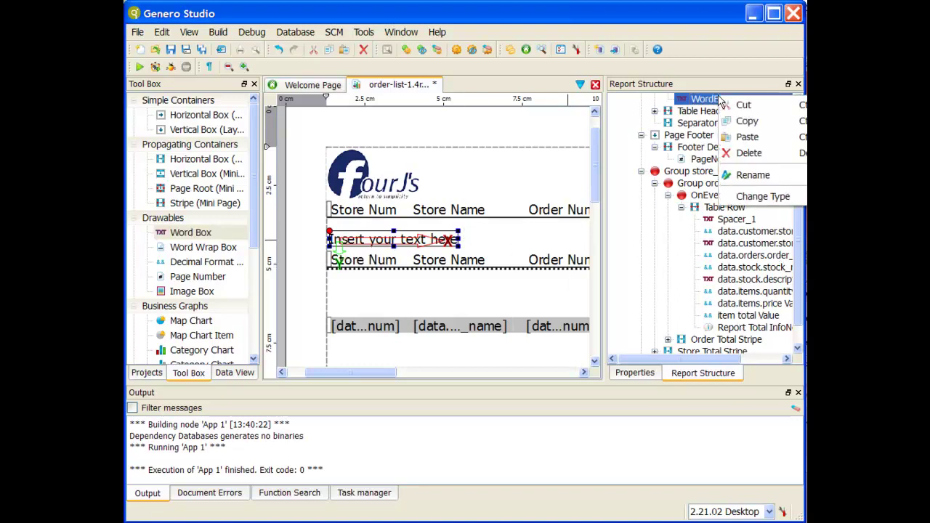
pyautogui.click(743, 177)
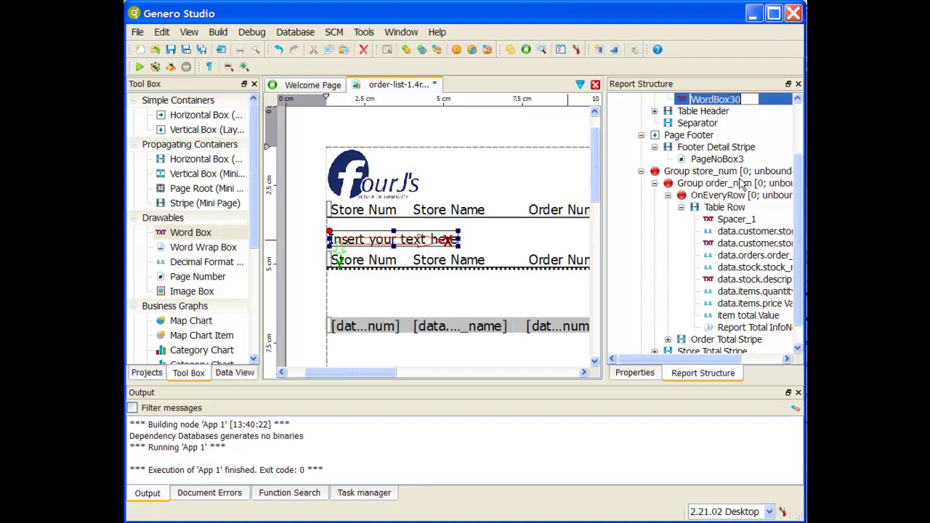
pyautogui.write('Running Report Total Cat')
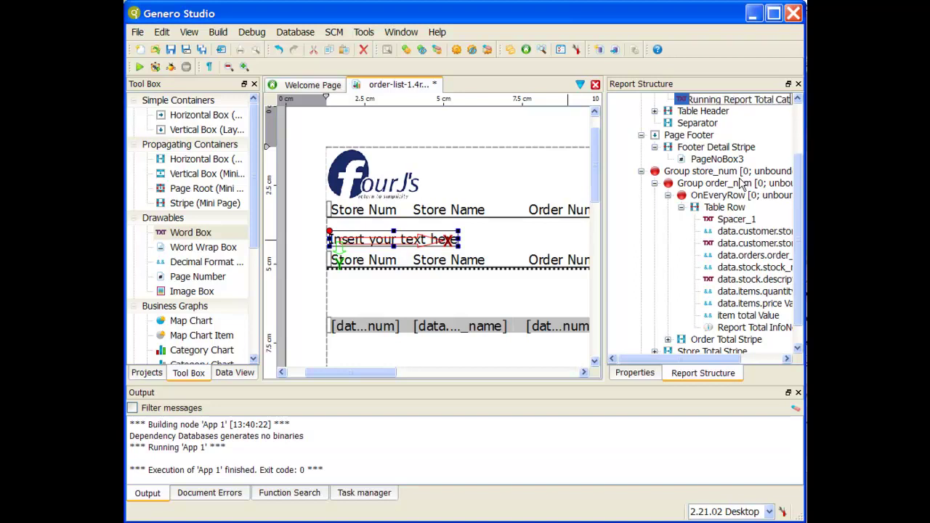
pyautogui.press('BackSpace')
pyautogui.write('ption')
pyautogui.press('Return')
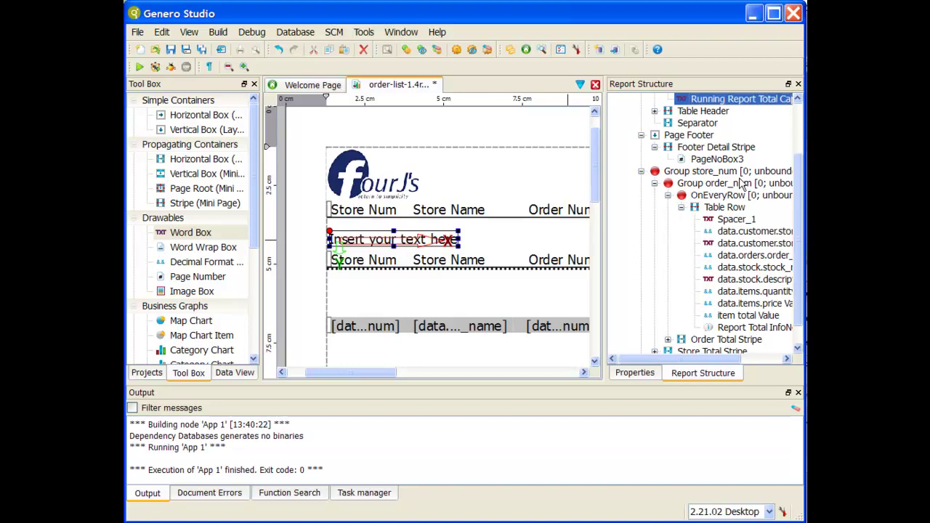
# Step: Set the Text of the Running Report Total Caption word box to "Running Report Total:"
pyautogui.scroll(2, 741, 185)
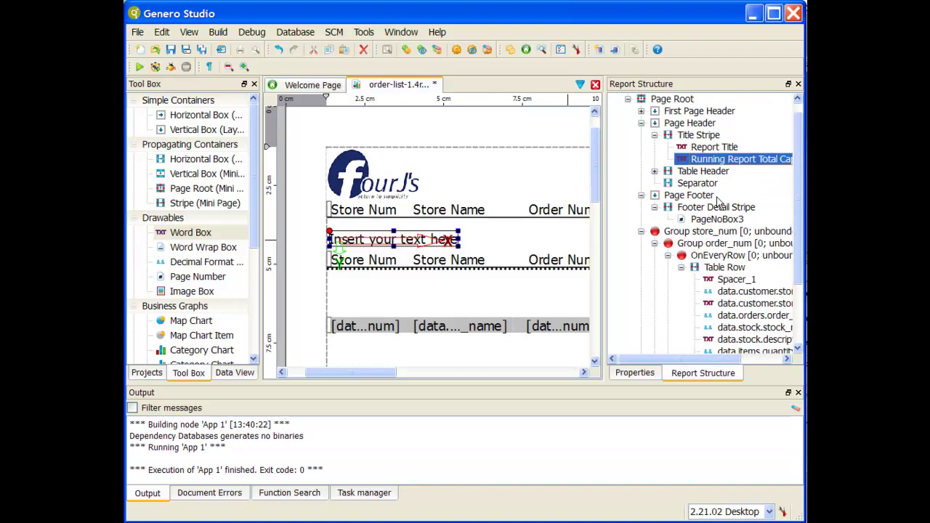
pyautogui.click(641, 374)
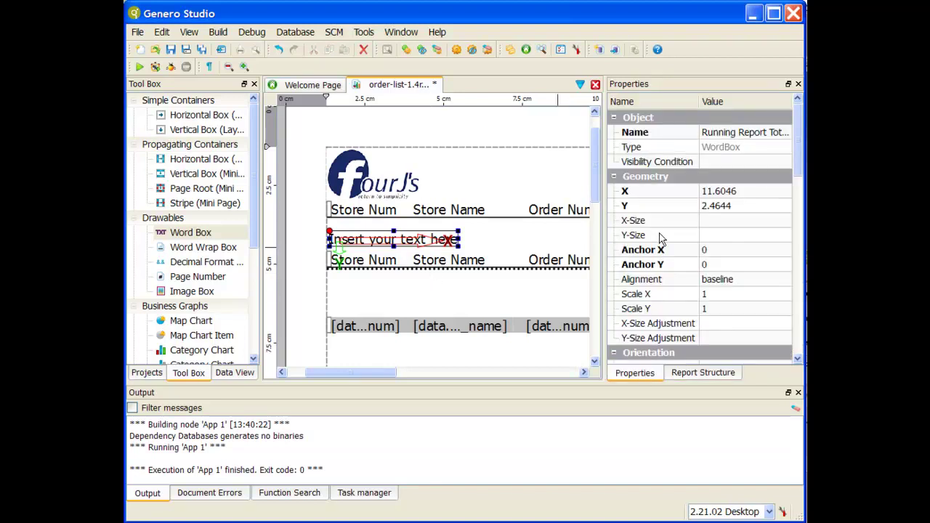
pyautogui.scroll(-4, 662, 239)
pyautogui.scroll(-5, 669, 244)
pyautogui.click(744, 193)
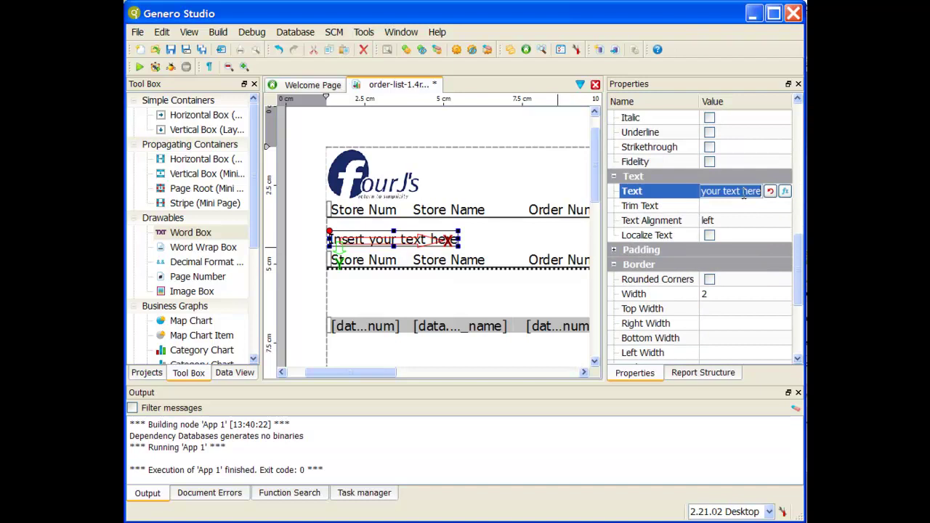
pyautogui.write('R')
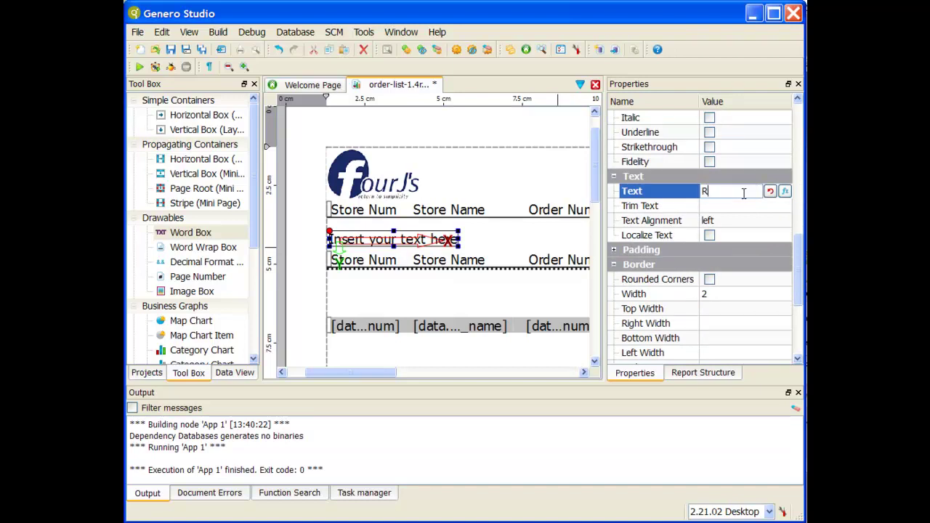
pyautogui.write('unning Report Total:')
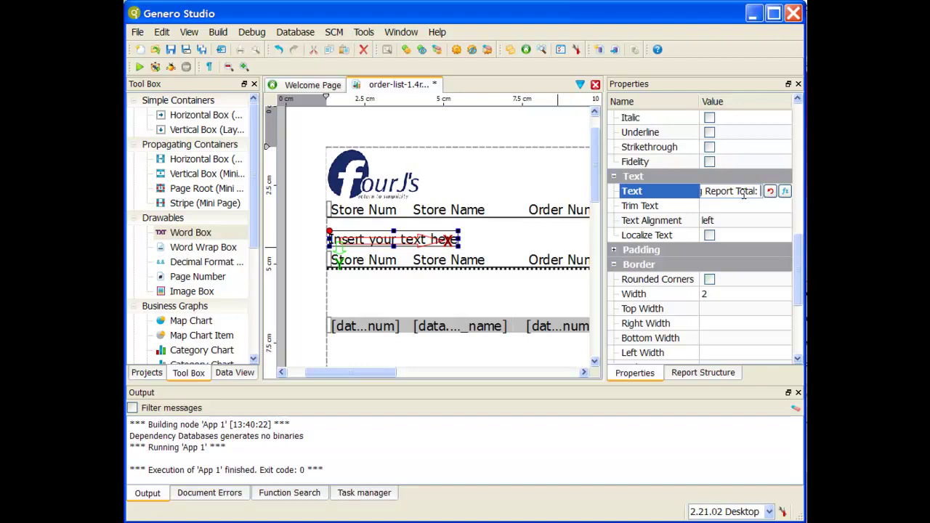
pyautogui.press('Return')
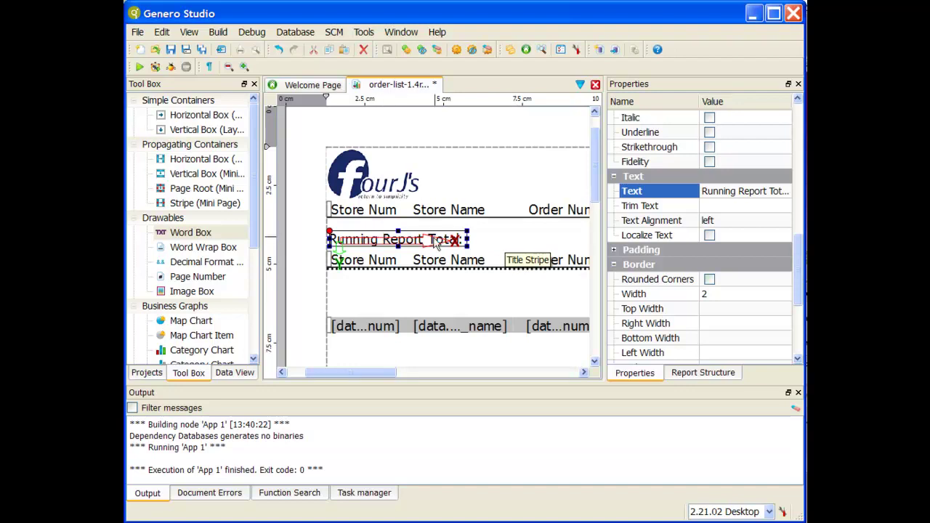
# Step: Add a Reference Box to the Page Header's Title Stripe, just right of the Running Report Total caption
pyautogui.scroll(-4, 230, 299)
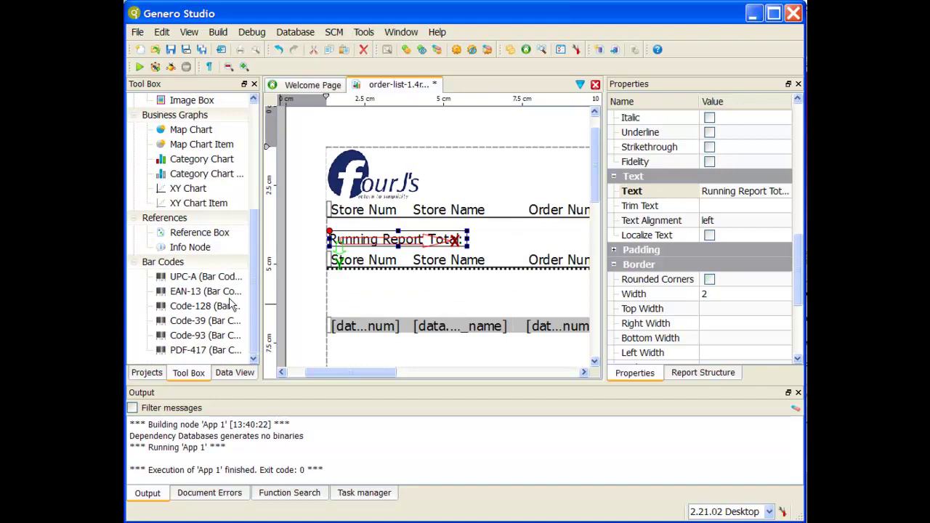
pyautogui.click(189, 236)
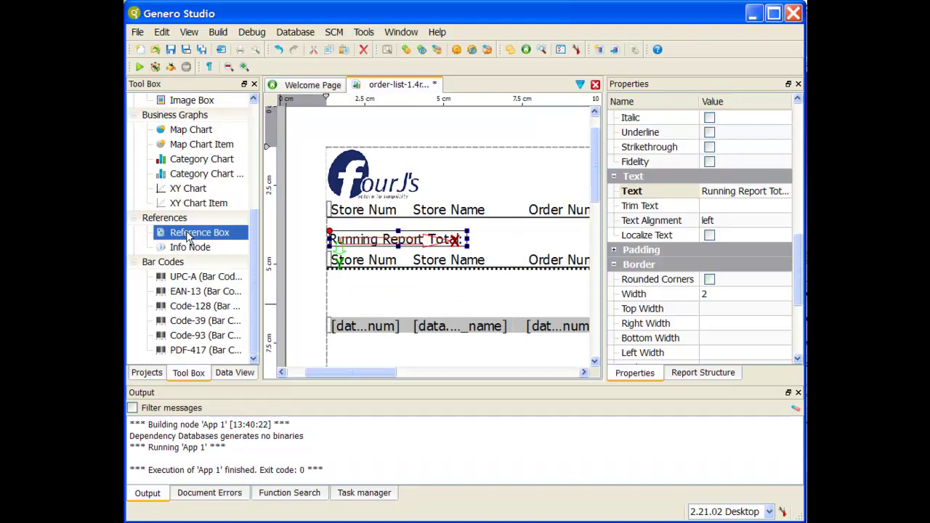
pyautogui.moveTo(189, 236); pyautogui.dragTo(480, 231)
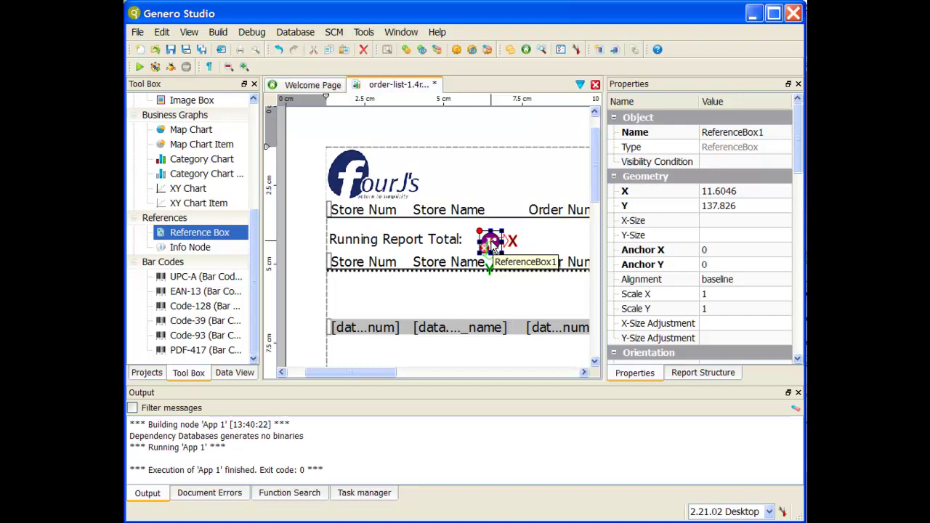
# Step: Rename the new reference box in the Page Header's Title Stripe as Report Total Reference Box
pyautogui.click(700, 372)
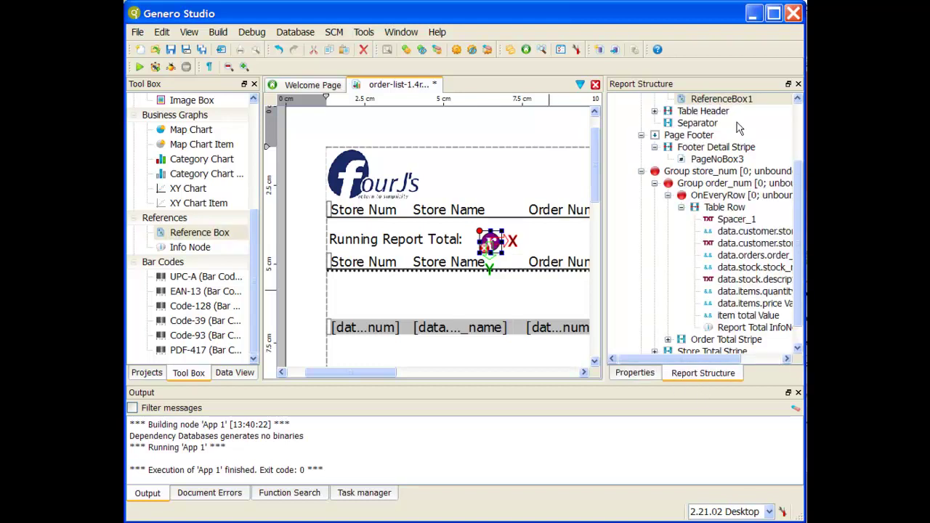
pyautogui.rightClick(705, 160)
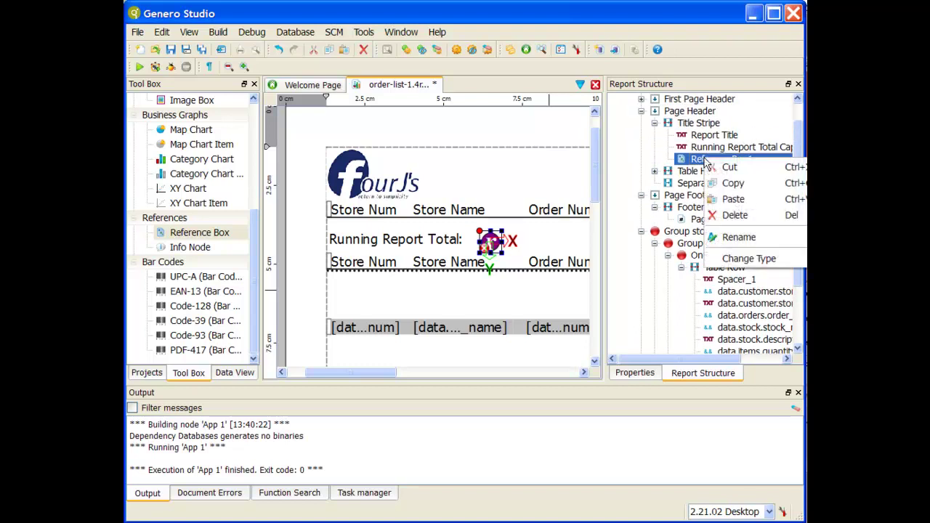
pyautogui.click(740, 238)
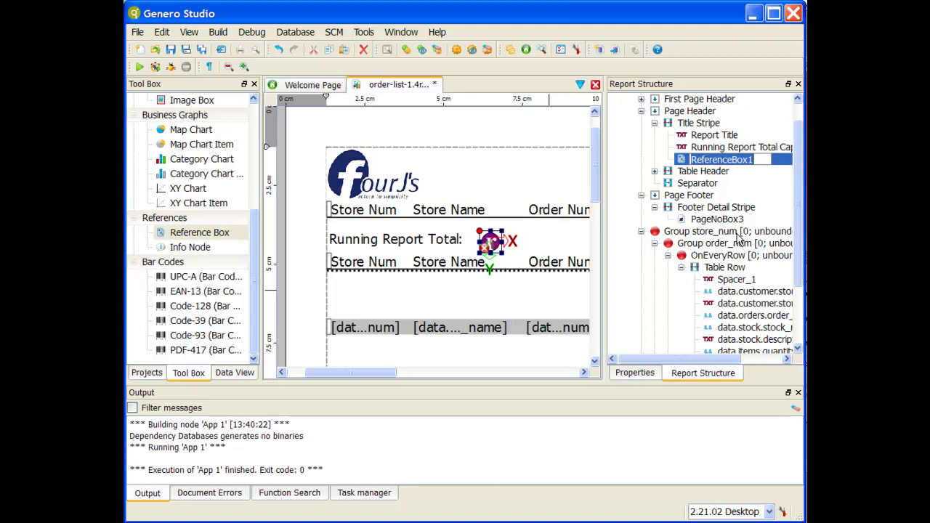
pyautogui.write('Report ')
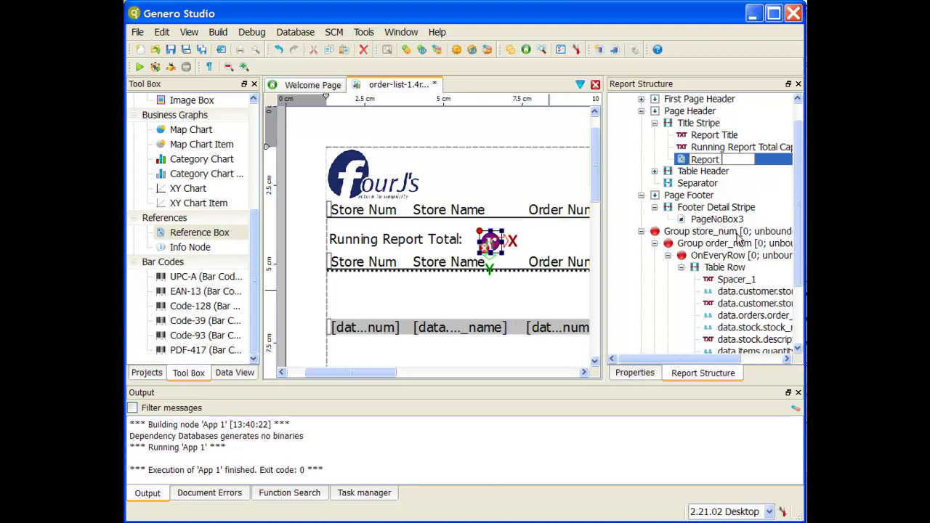
pyautogui.write('Total Reference Box')
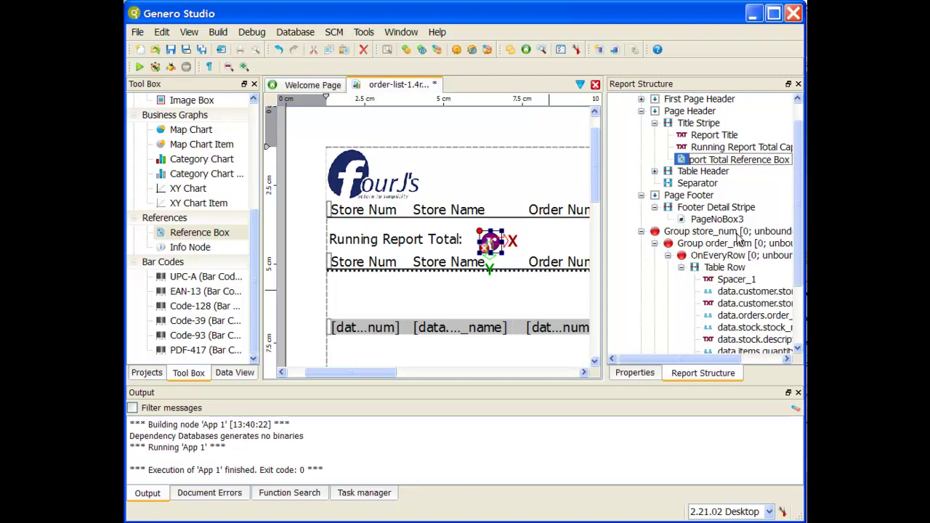
pyautogui.press('Return')
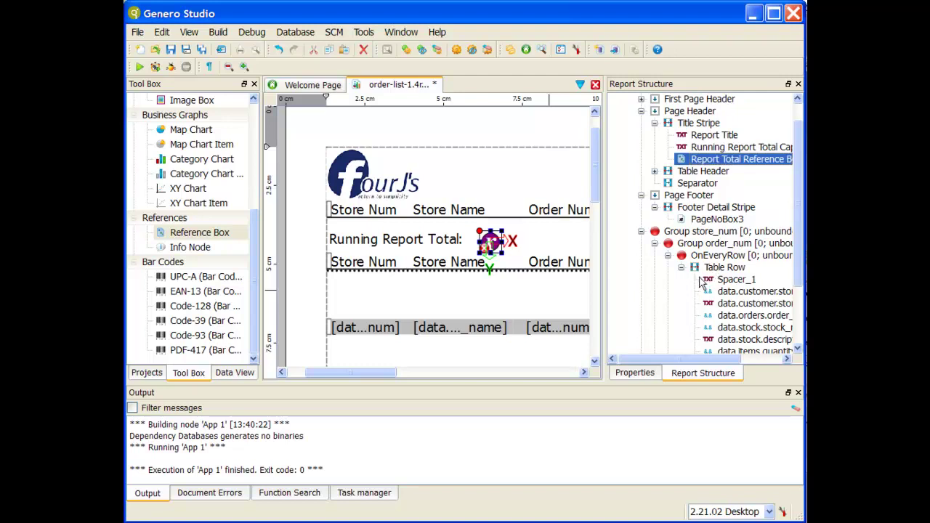
# Step: Set the reference box's InfoNode Name to Report Total InfoNode
pyautogui.click(637, 372)
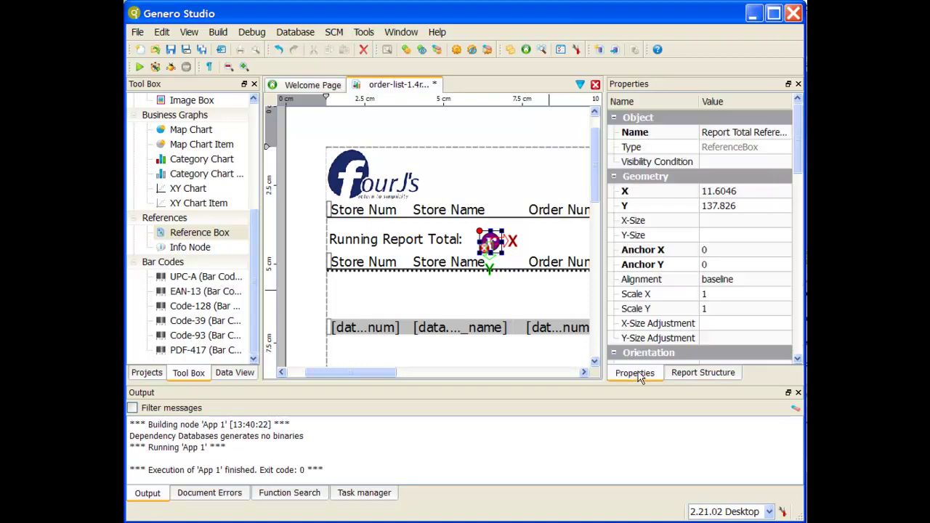
pyautogui.scroll(-8, 695, 264)
pyautogui.scroll(-1, 694, 266)
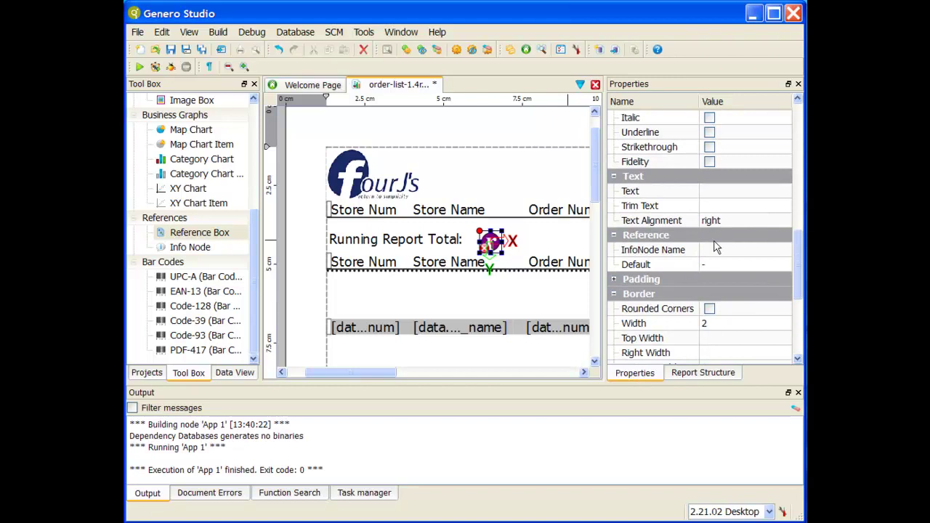
pyautogui.click(719, 250)
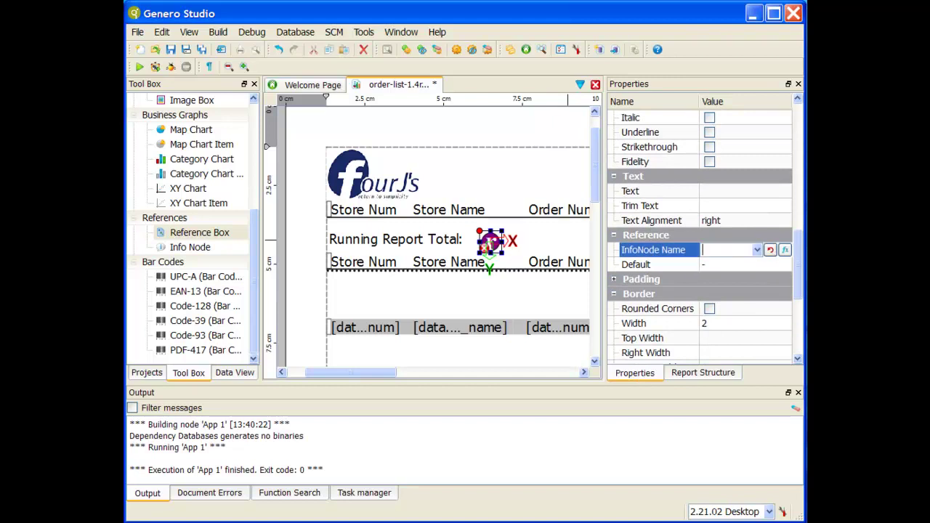
pyautogui.write('Report Total')
pyautogui.write(' Info')
pyautogui.write('Node')
pyautogui.press('Return')
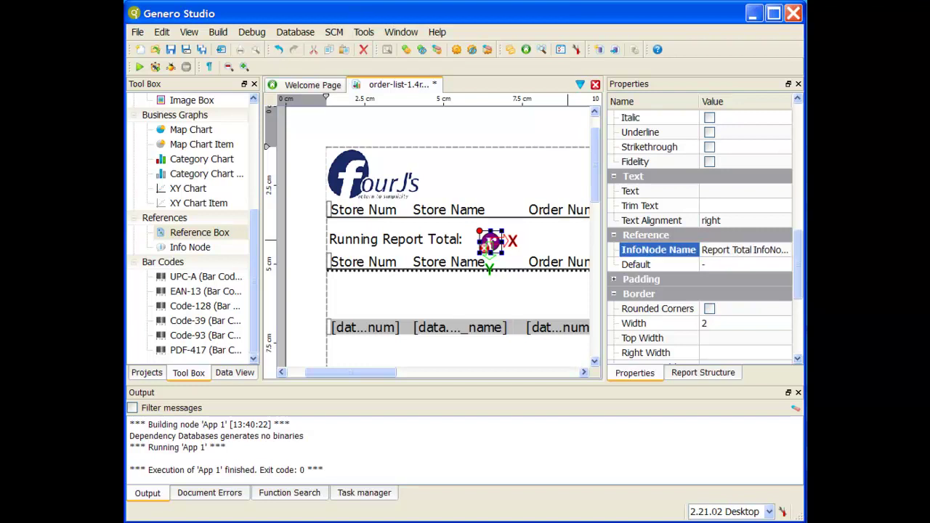
# Step: Set the reference box's Text to 00,000,000.00 and save the report design
pyautogui.click(729, 188)
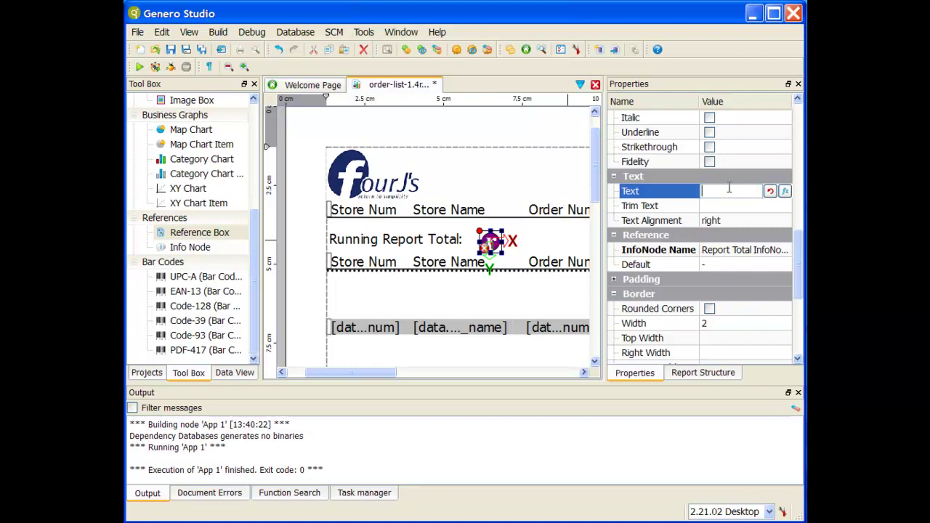
pyautogui.write('00,000,000.00')
pyautogui.click(737, 207)
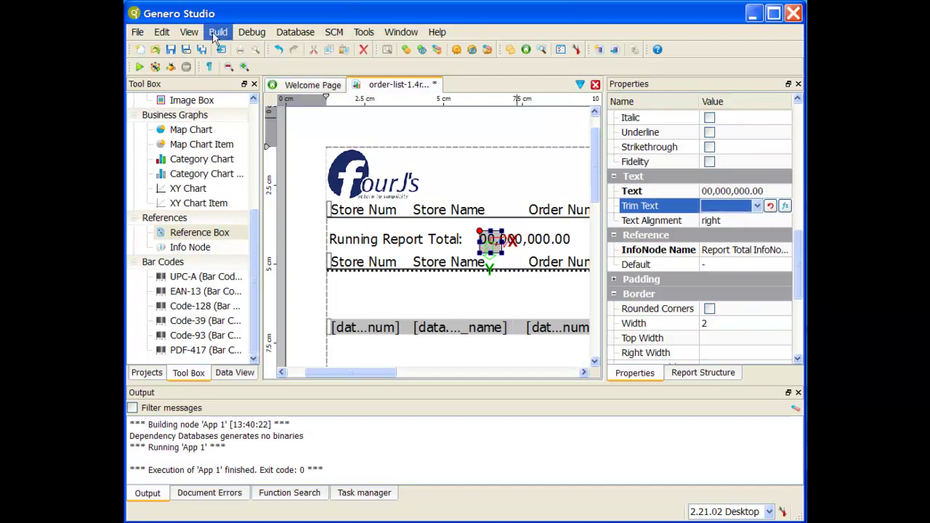
pyautogui.click(171, 49)
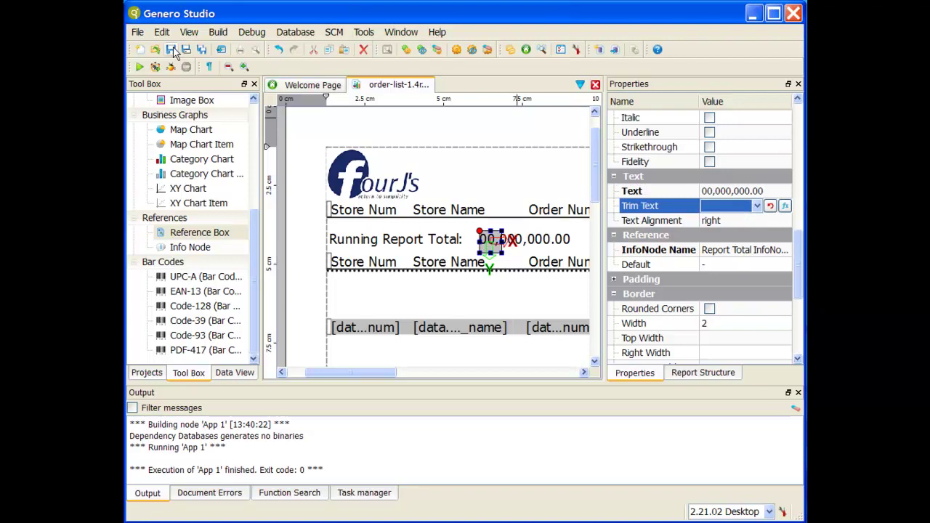
# Step: Run the report and page through it to page 7 in Report Viewer, examining the running report total in each page header
pyautogui.click(140, 67)
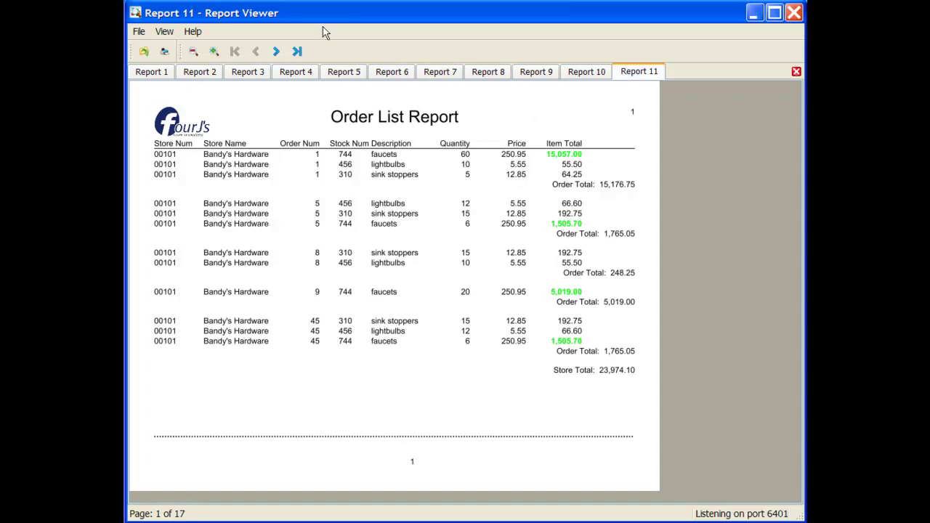
pyautogui.click(276, 51)
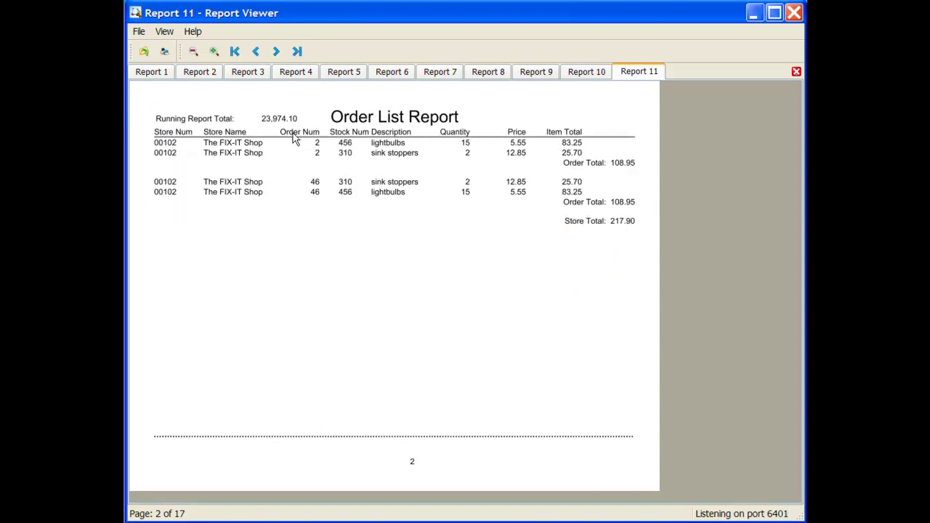
pyautogui.click(279, 51)
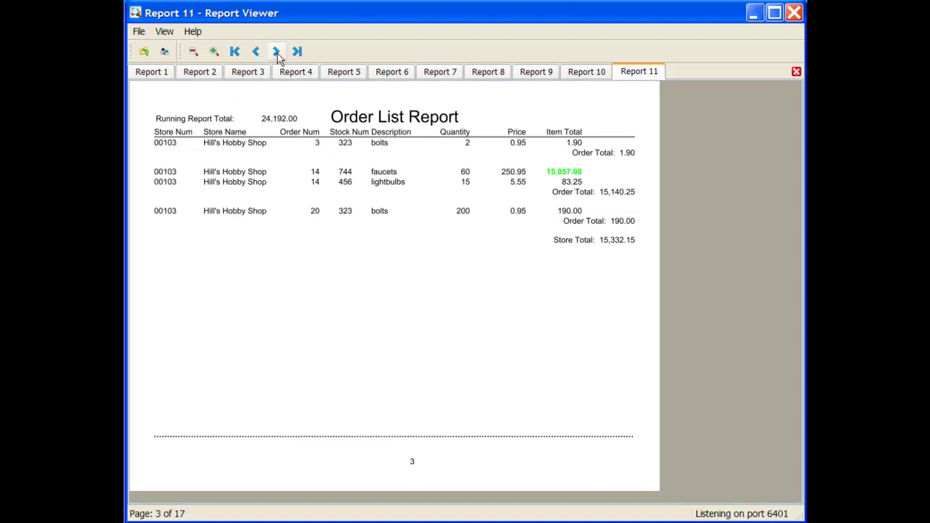
pyautogui.click(277, 52)
pyautogui.click(277, 52)
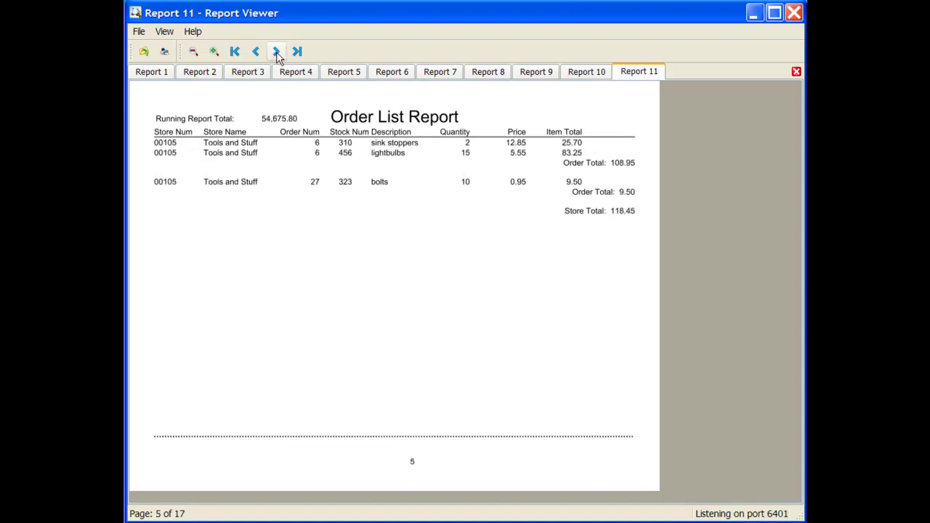
pyautogui.click(277, 53)
pyautogui.click(277, 52)
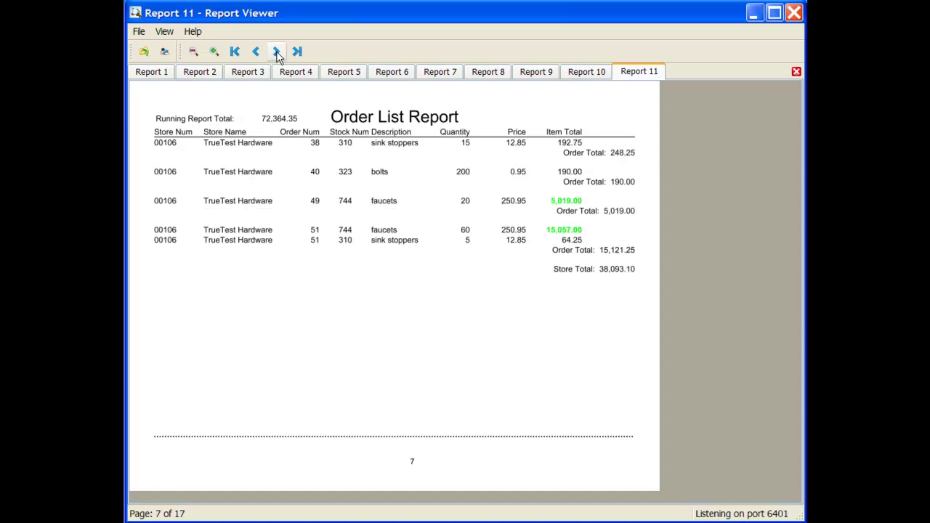